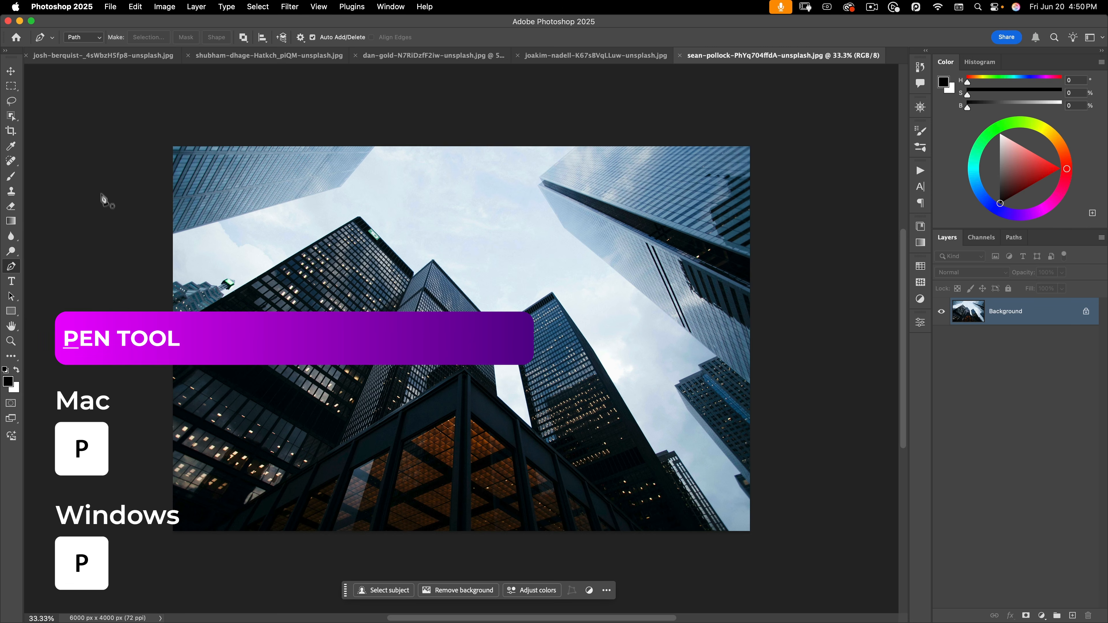
# Switch to the Pen tool and set its mode to Shape
pyautogui.press('v')
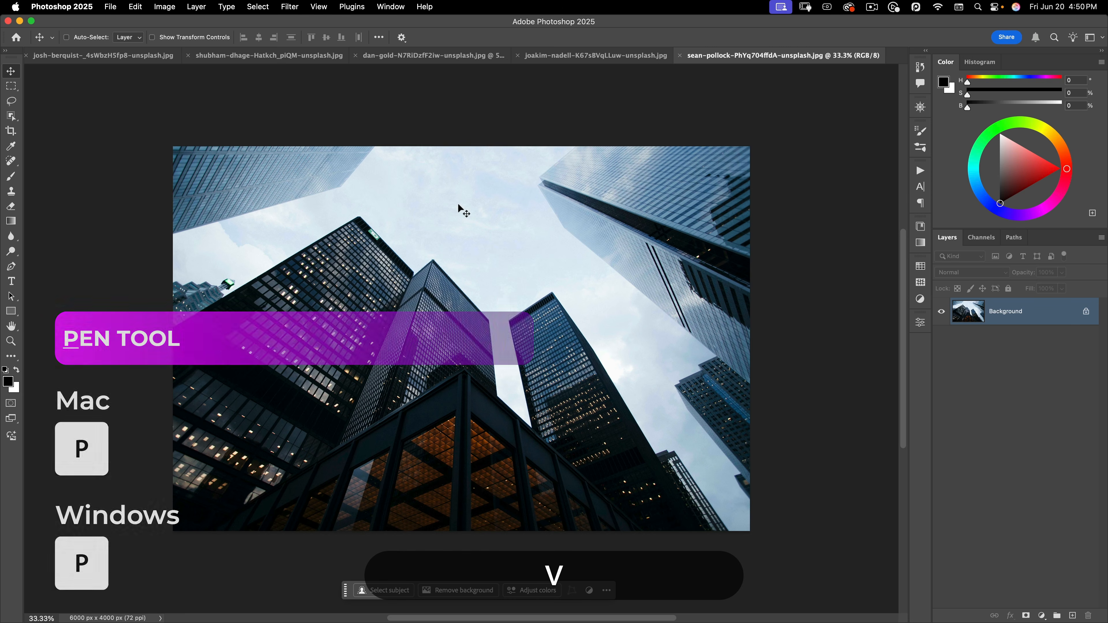
pyautogui.press('p')
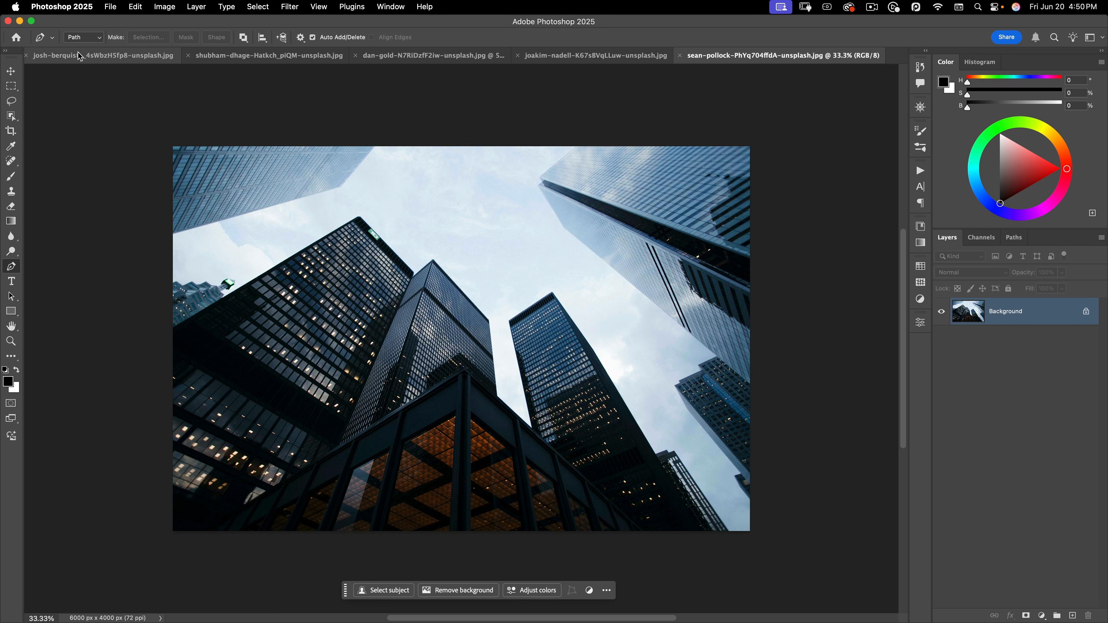
pyautogui.click(83, 38)
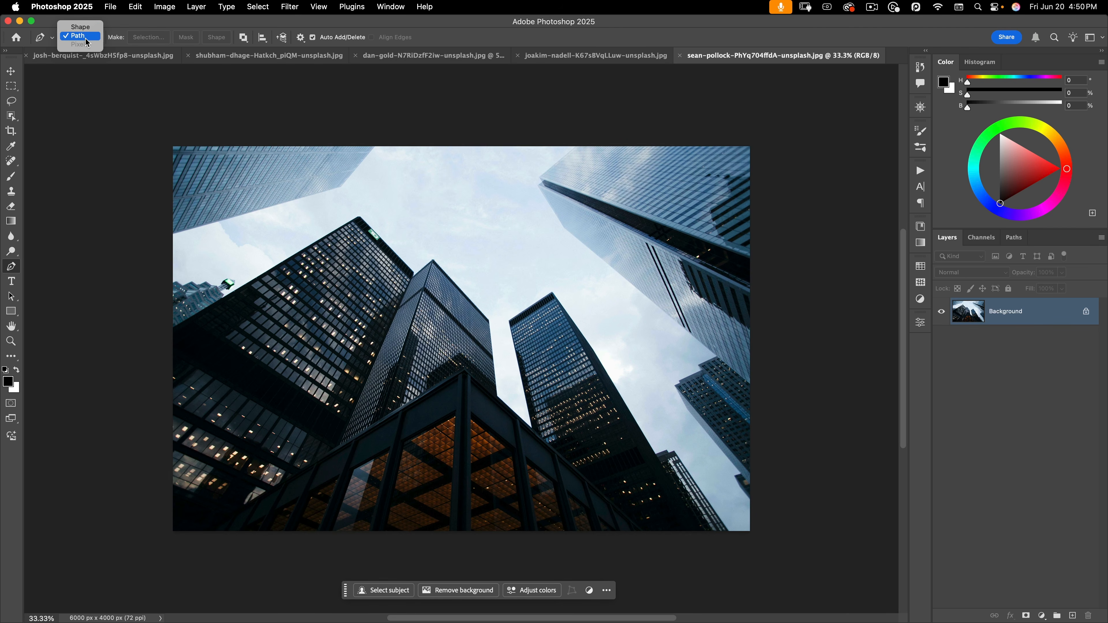
pyautogui.click(86, 27)
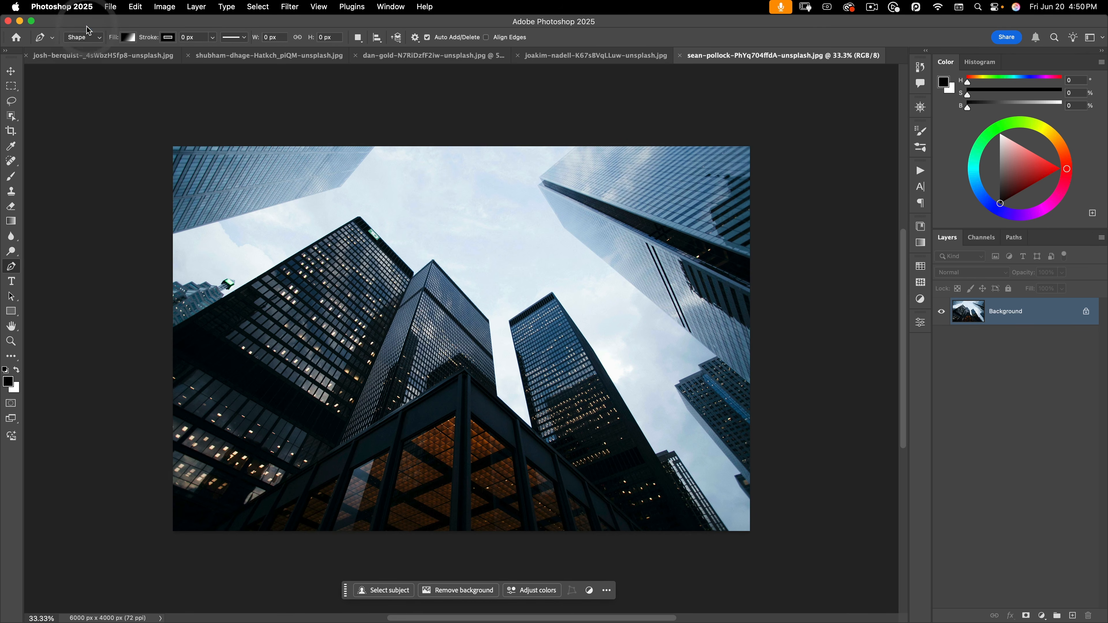
# Draw a five-corner test shape on the photo, then delete the Shape 1 layer
pyautogui.click(430, 227)
pyautogui.click(346, 302)
pyautogui.click(494, 334)
pyautogui.click(549, 255)
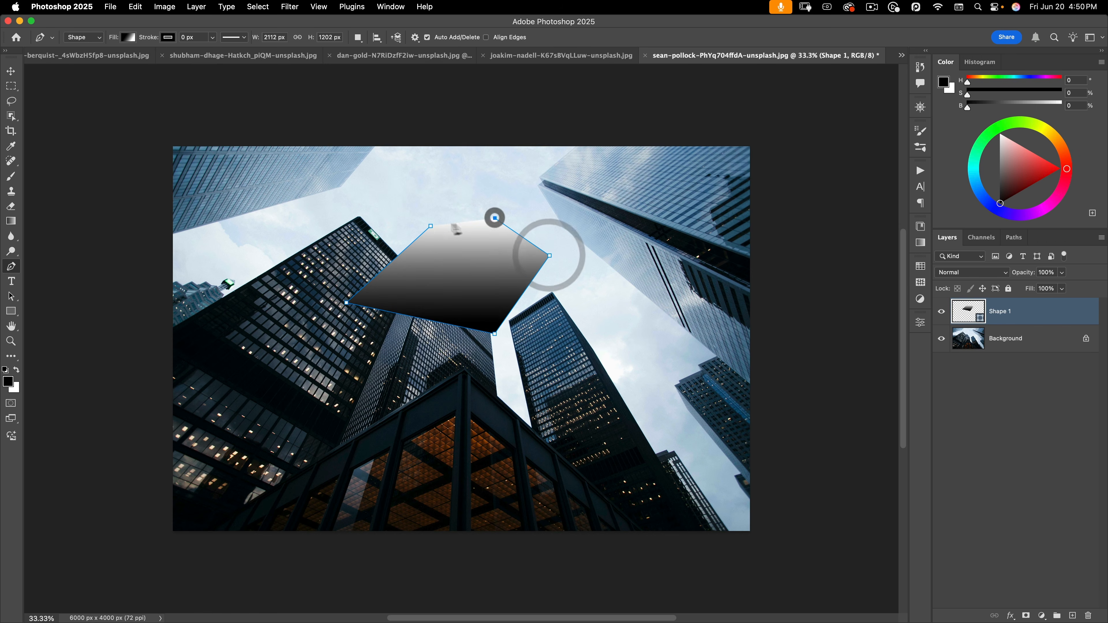
pyautogui.click(494, 218)
pyautogui.click(432, 226)
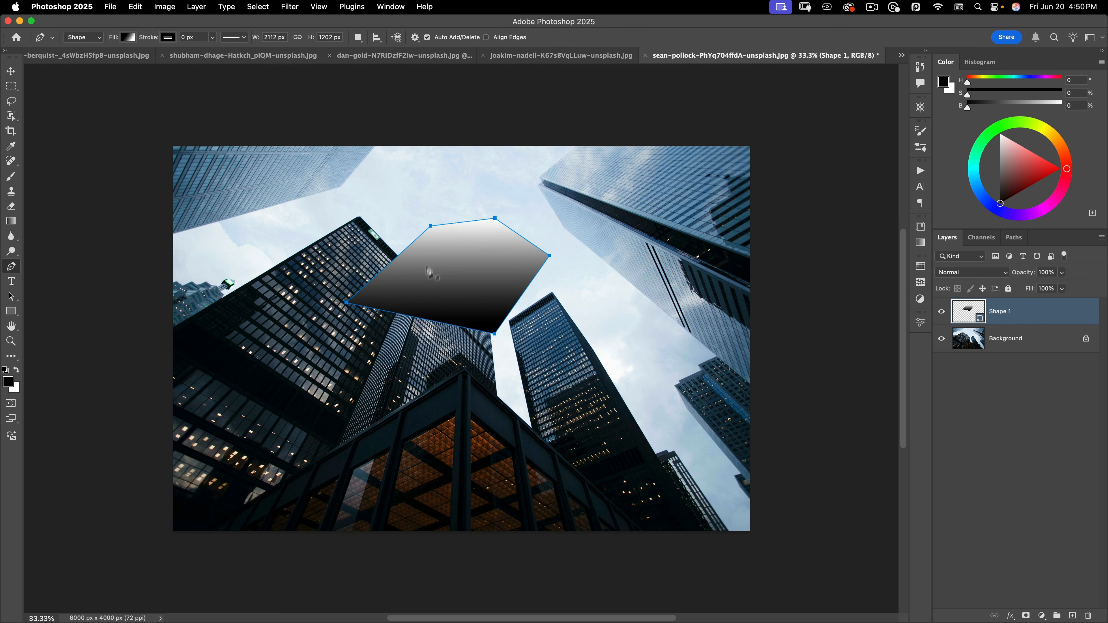
pyautogui.moveTo(970, 313); pyautogui.dragTo(1088, 615)
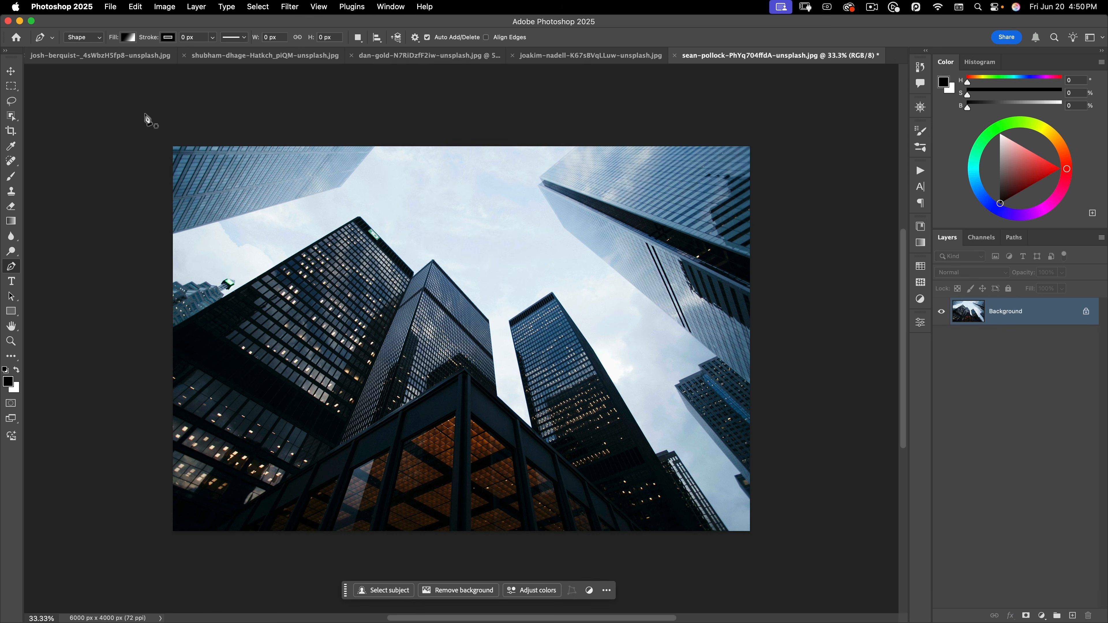
pyautogui.click(83, 37)
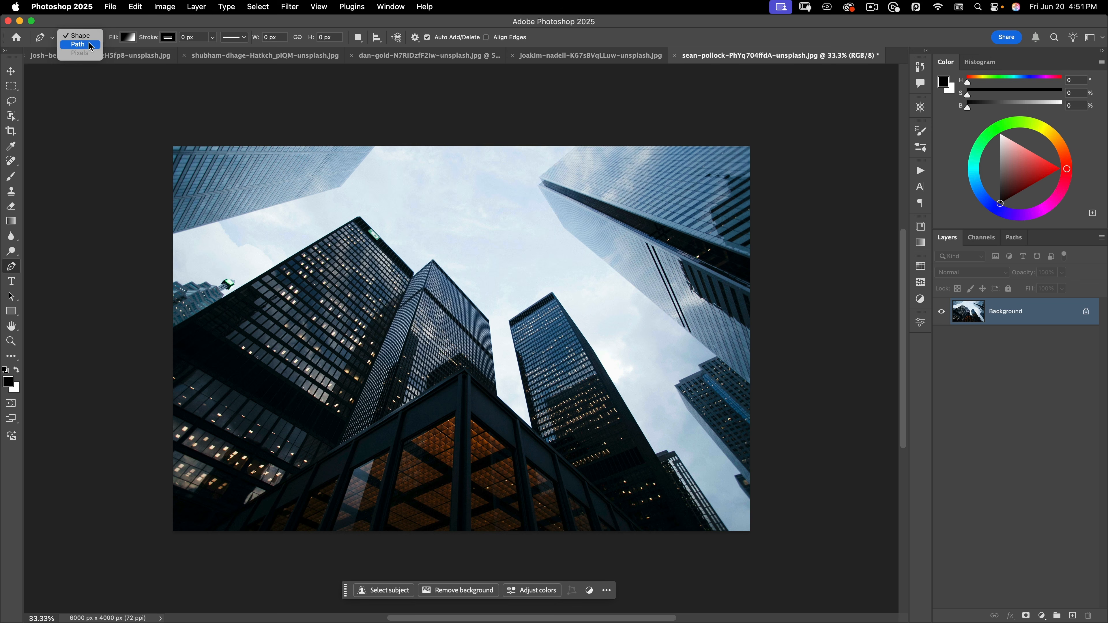
# Switch the Pen to Path mode and trace the upper tower and the small building's roofline
pyautogui.click(90, 45)
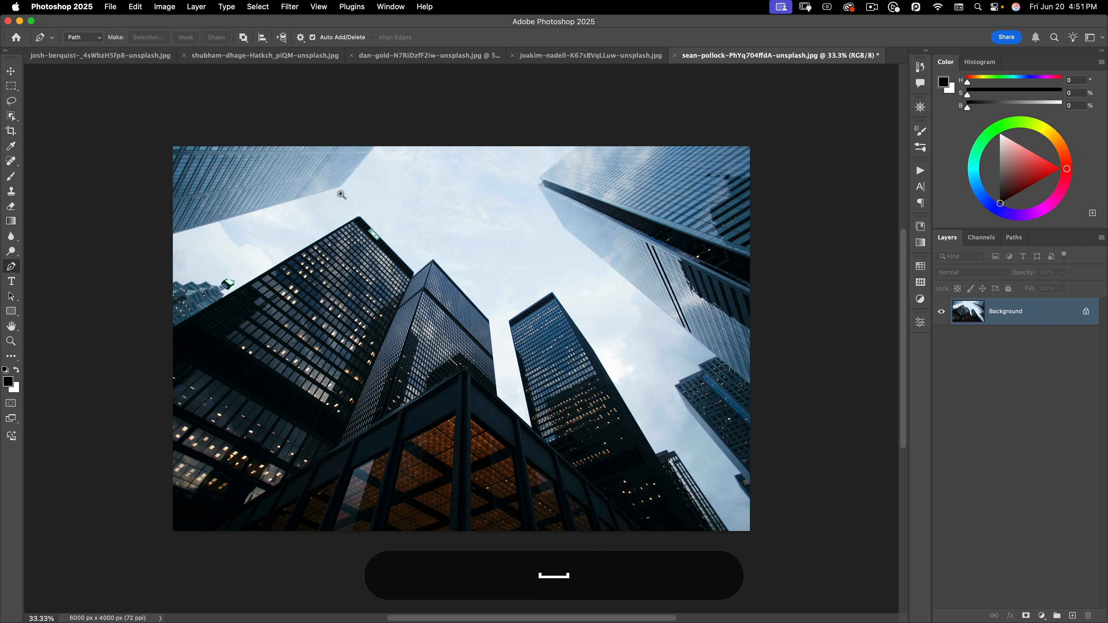
pyautogui.scroll(5, 362, 179)
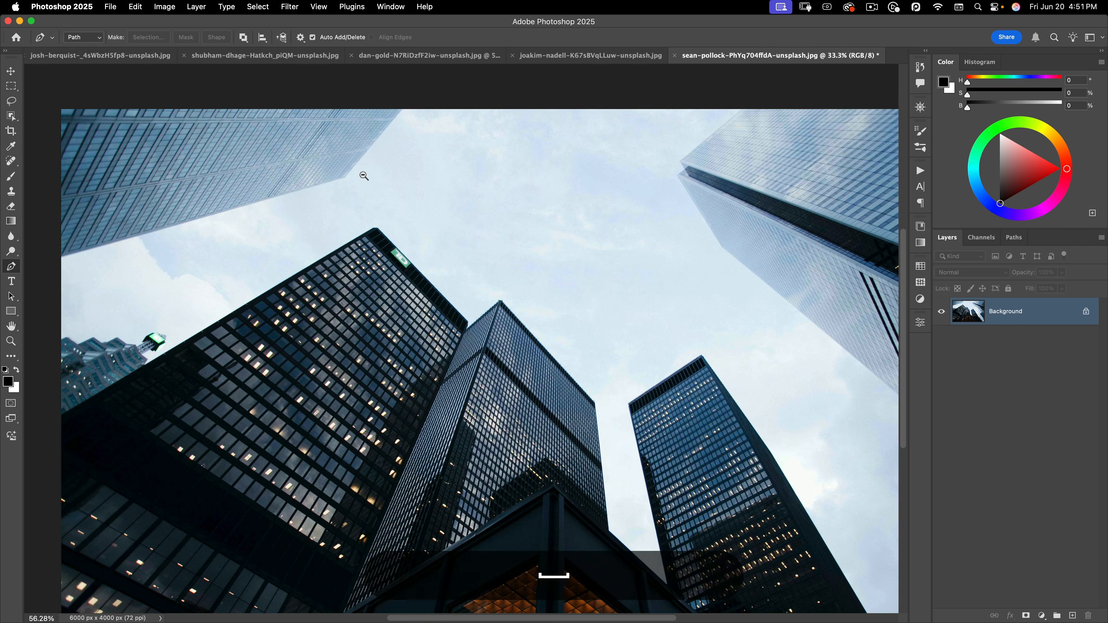
pyautogui.click(403, 108)
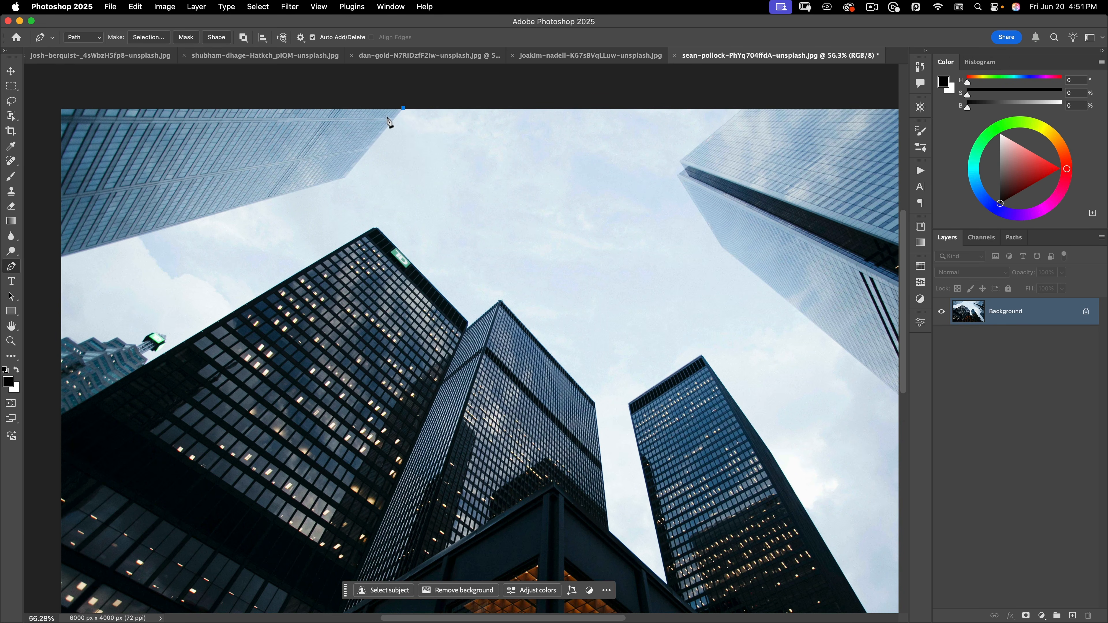
pyautogui.click(346, 178)
pyautogui.click(61, 256)
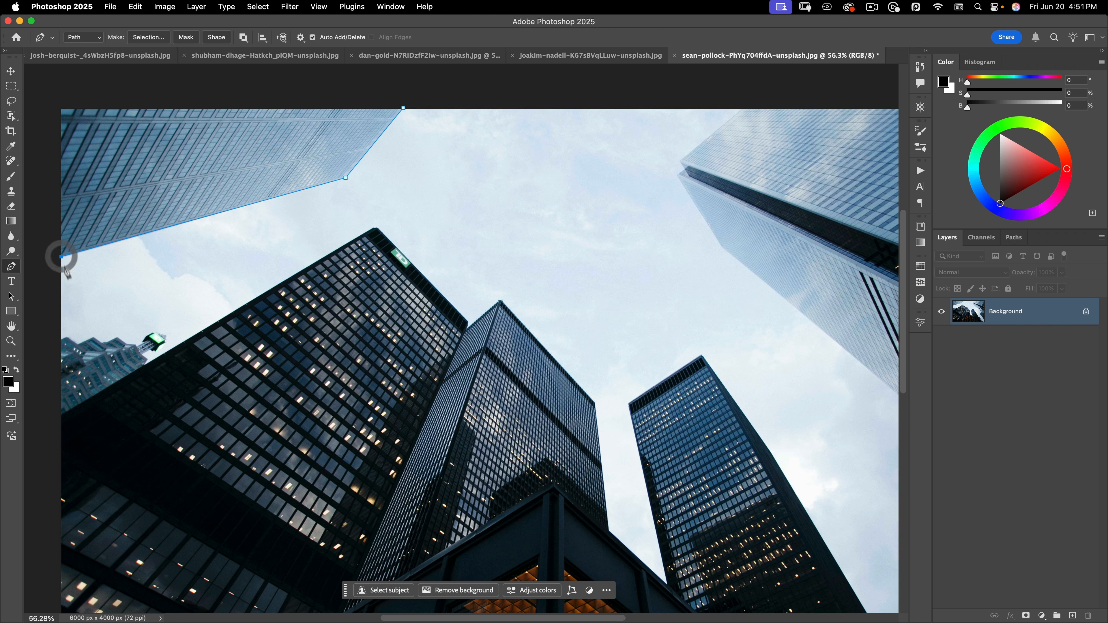
pyautogui.click(60, 341)
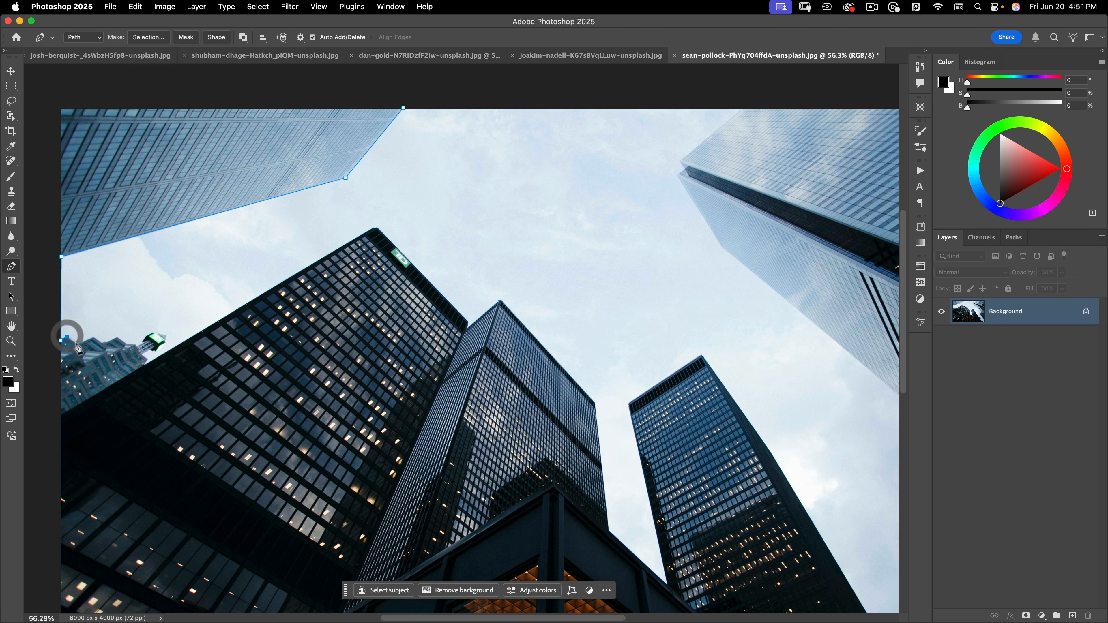
pyautogui.click(68, 336)
pyautogui.click(77, 344)
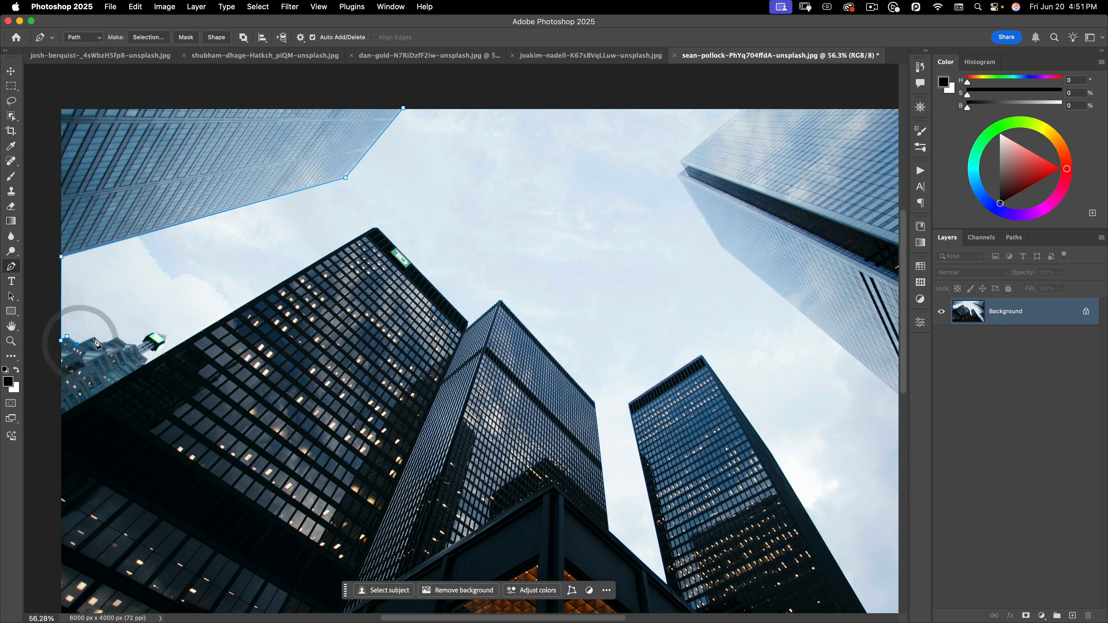
pyautogui.click(94, 337)
pyautogui.click(101, 344)
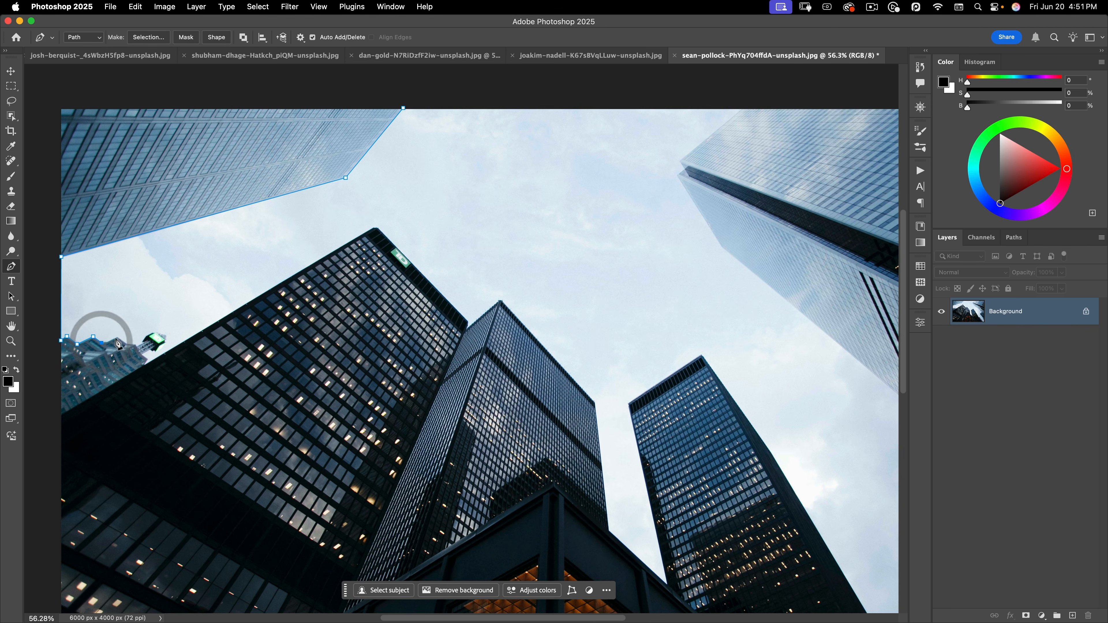
pyautogui.click(116, 336)
pyautogui.click(124, 344)
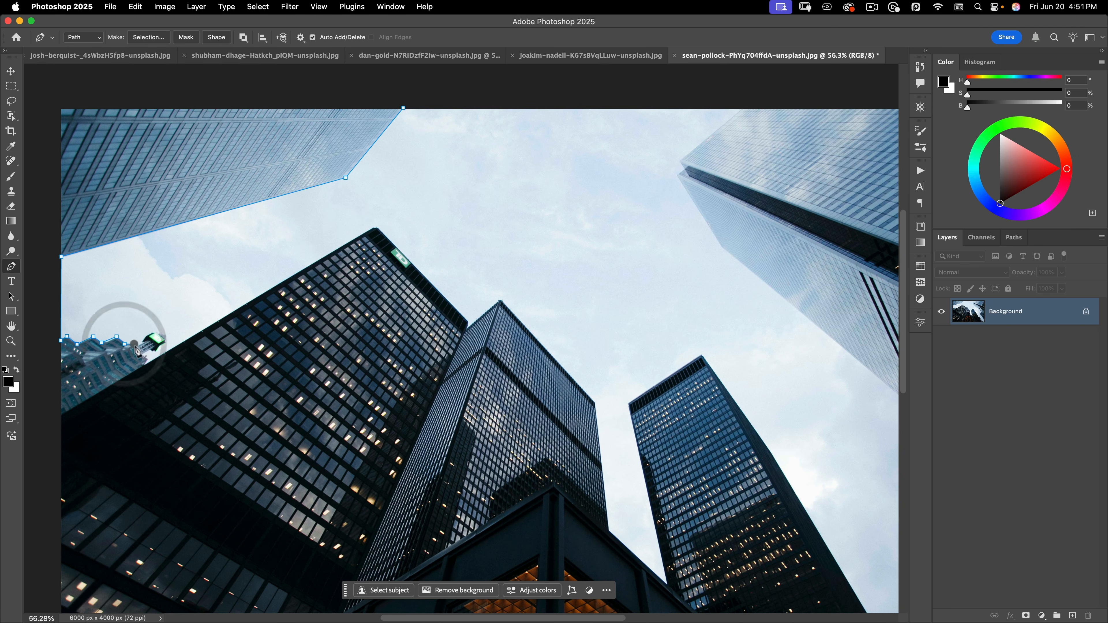
pyautogui.click(135, 344)
# Continue the path over the dark building and up the middle and second towers' edges
pyautogui.click(147, 358)
pyautogui.click(144, 363)
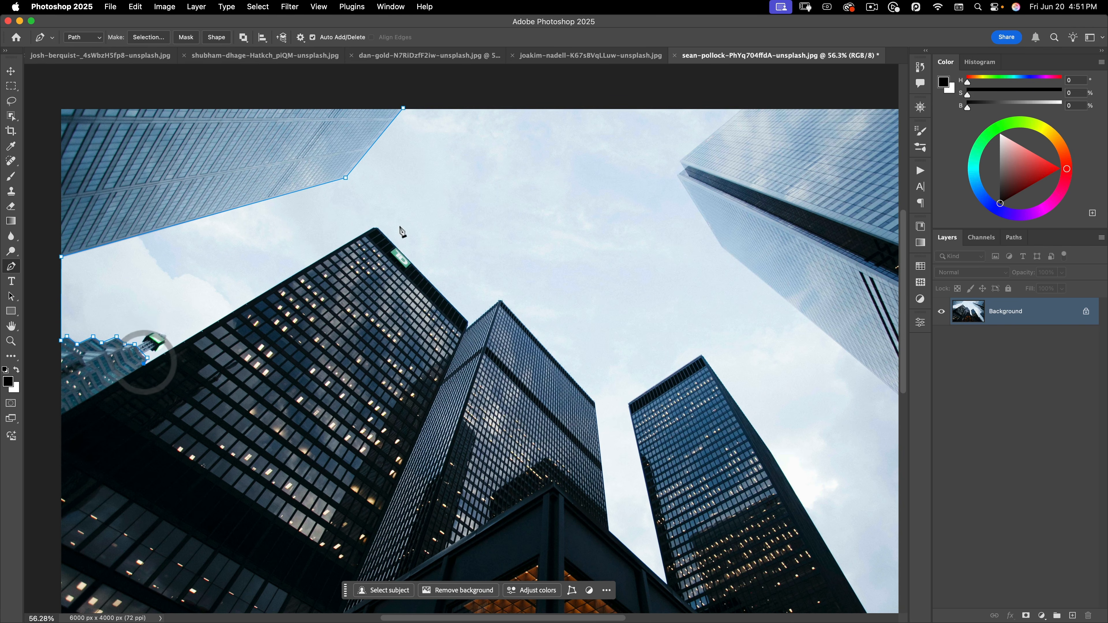
pyautogui.click(374, 227)
pyautogui.click(377, 228)
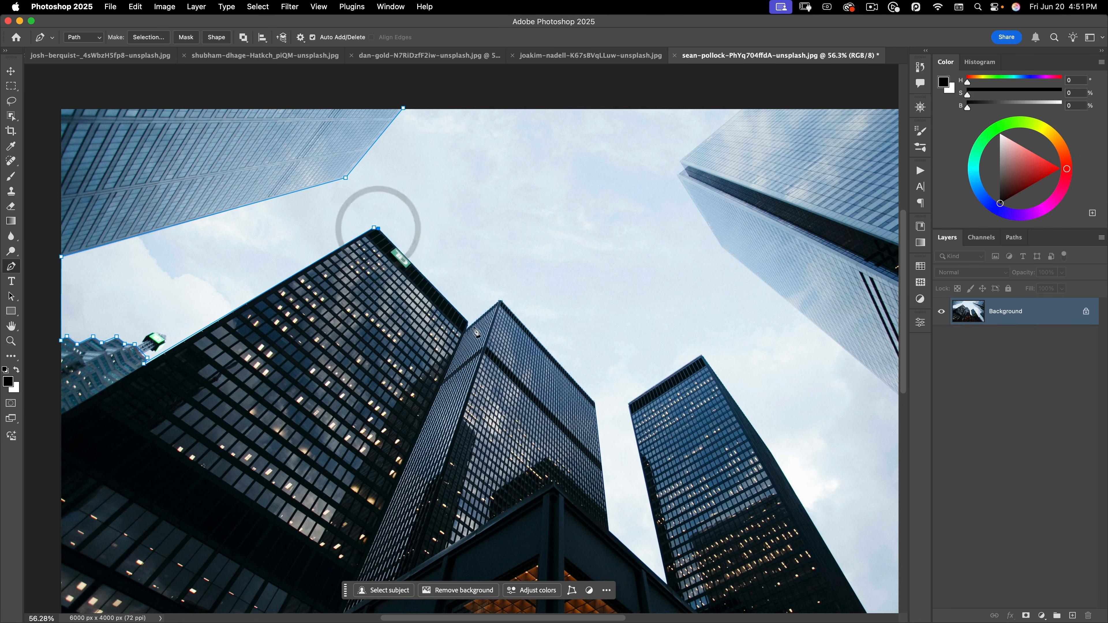
pyautogui.click(468, 320)
pyautogui.click(469, 325)
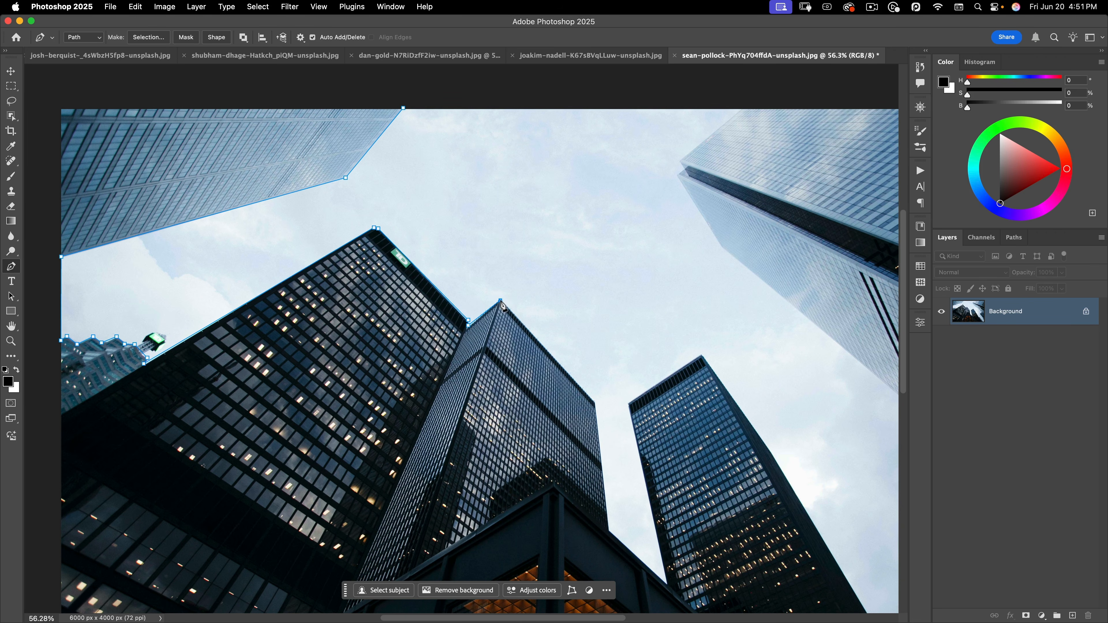
pyautogui.click(500, 301)
pyautogui.click(595, 402)
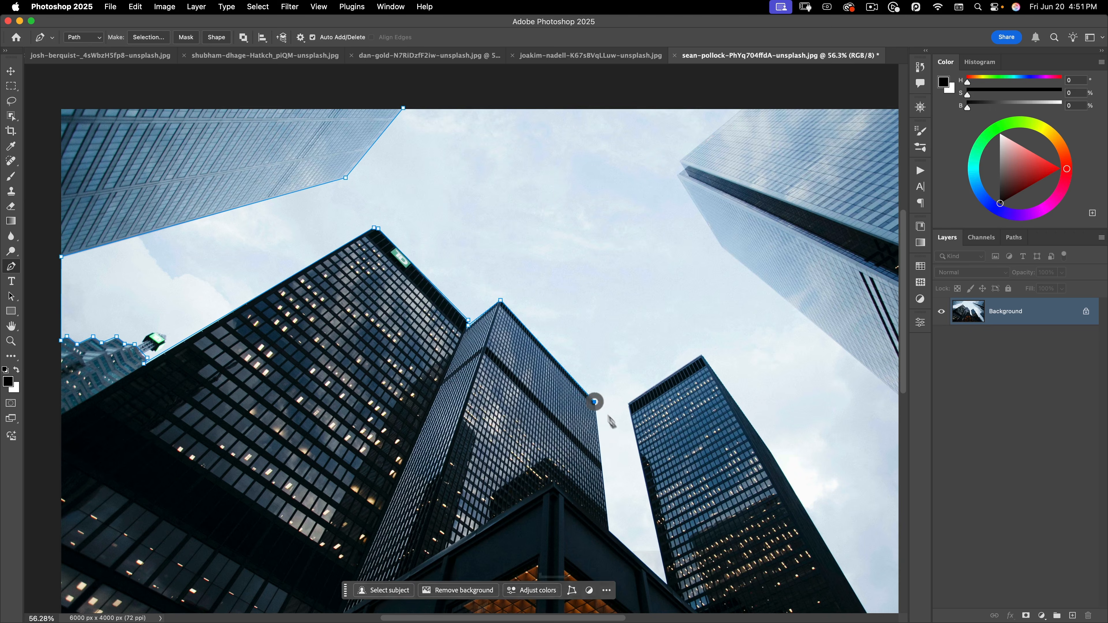
pyautogui.scroll(-5, 594, 403)
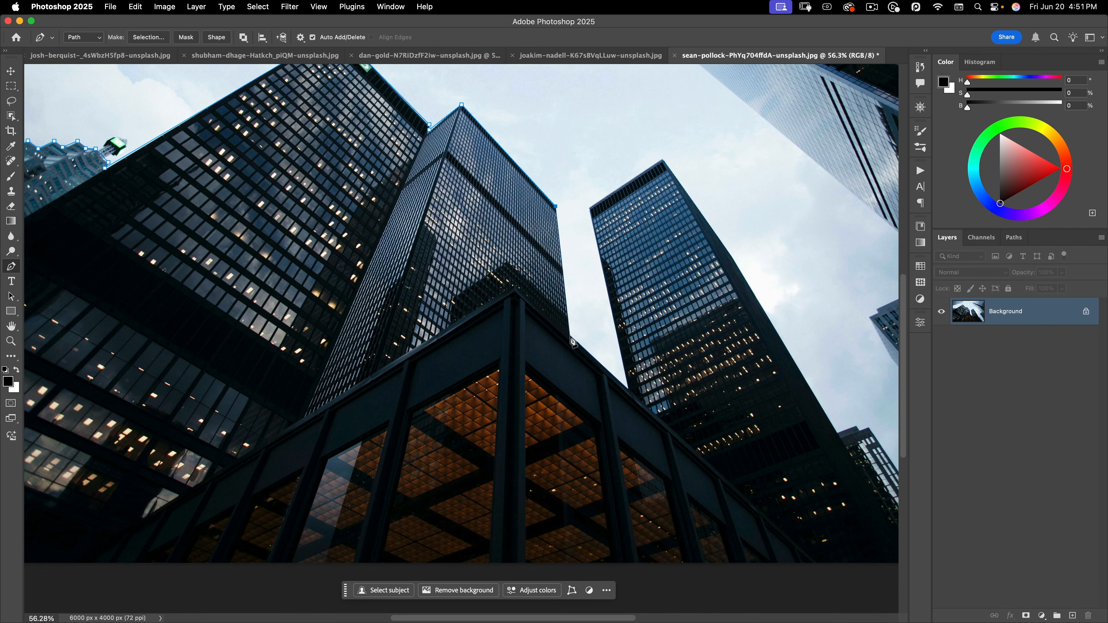
pyautogui.click(570, 337)
pyautogui.click(629, 389)
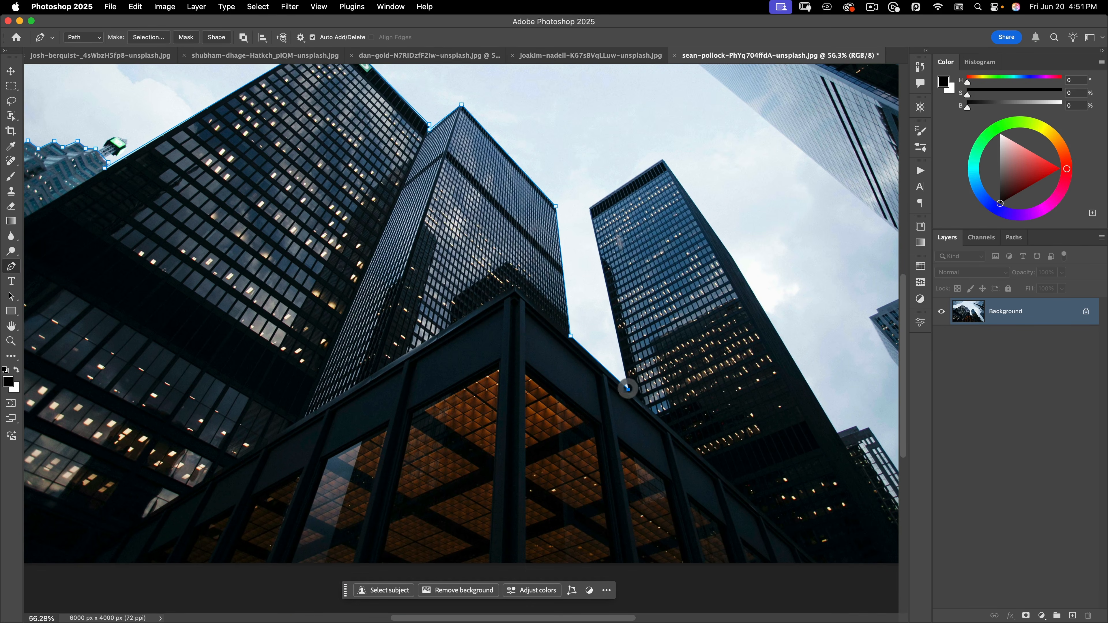
pyautogui.click(591, 206)
pyautogui.click(663, 162)
# Remove the misplaced corner point, add a curved point above the right tower, and open the curved-building image
pyautogui.scroll(4, 661, 157)
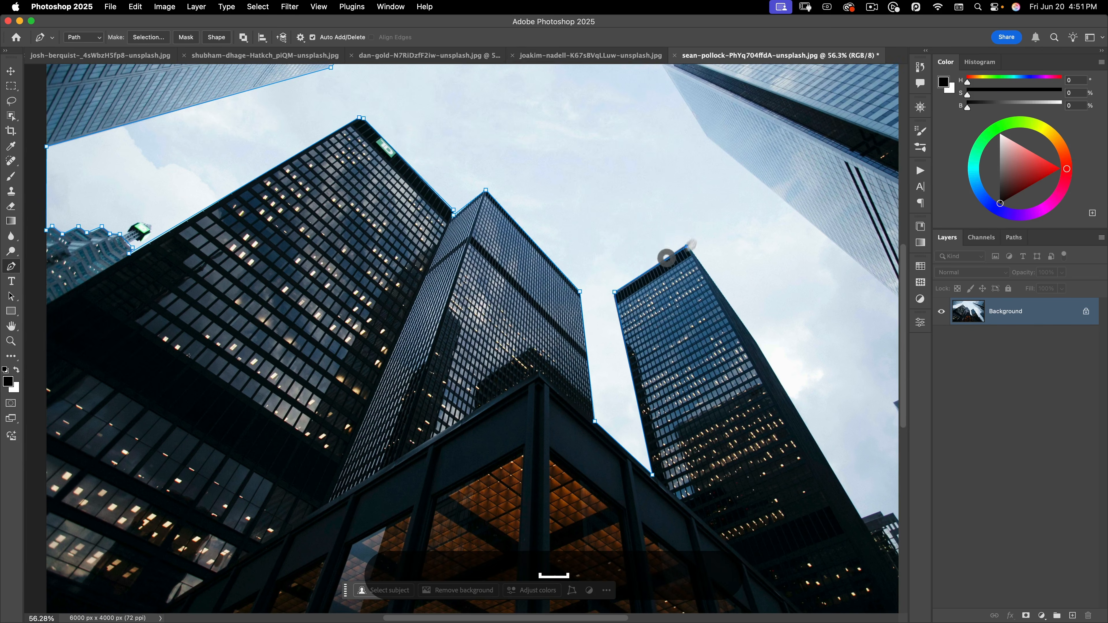
pyautogui.click(615, 292)
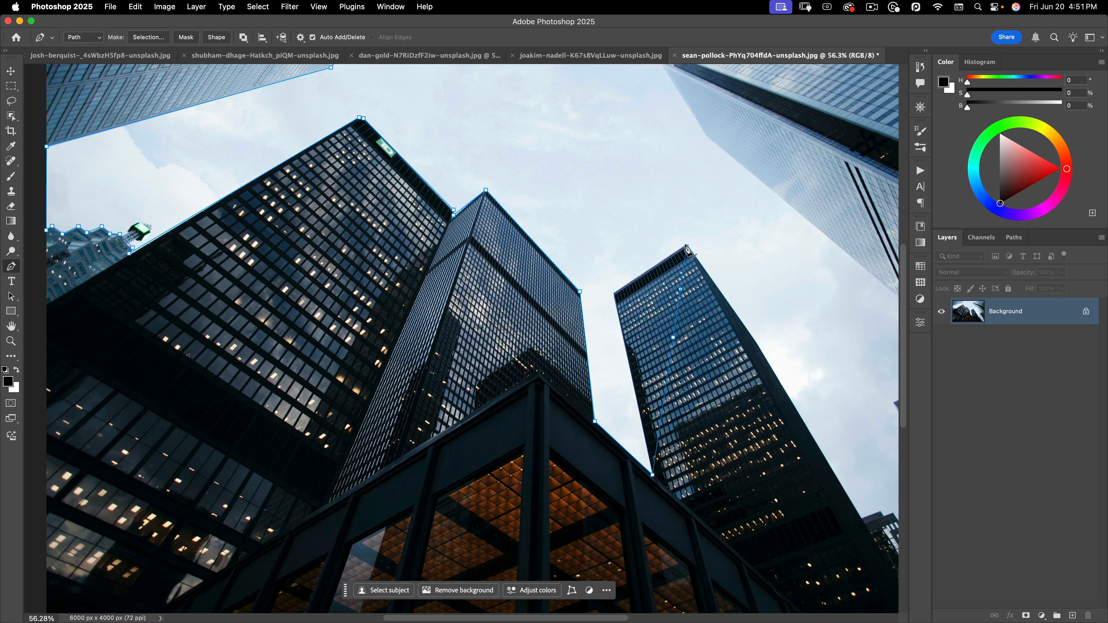
pyautogui.click(716, 199)
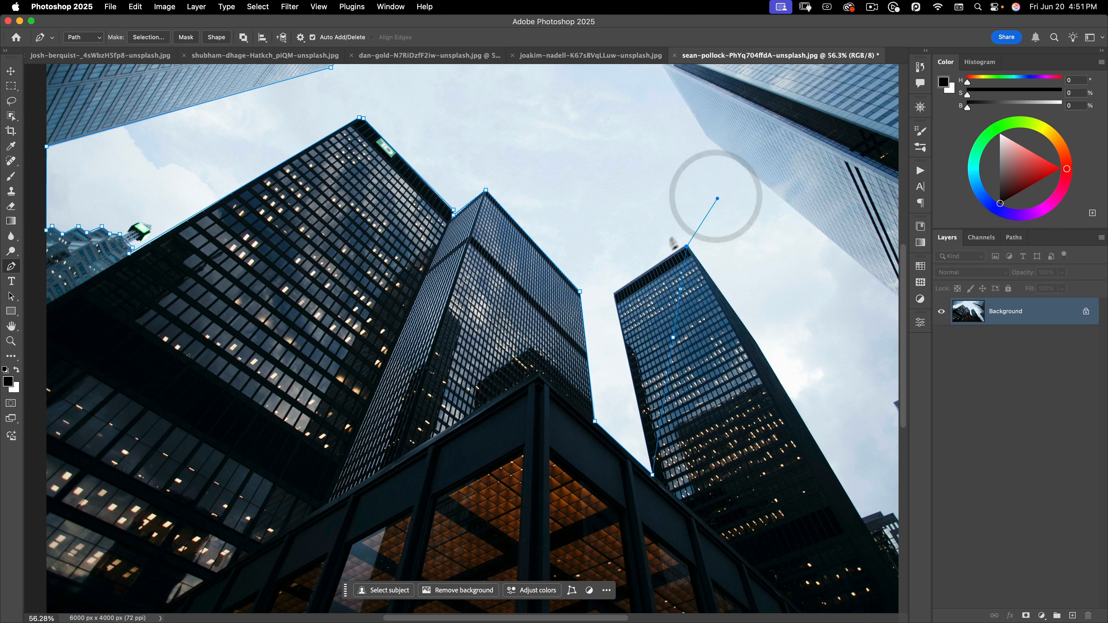
pyautogui.click(557, 56)
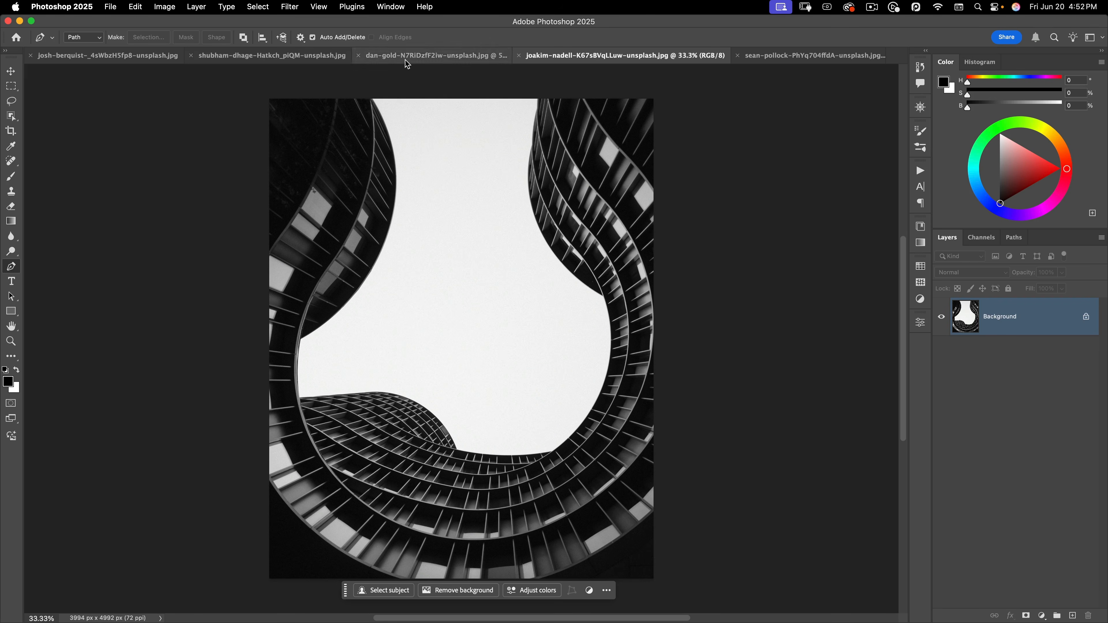
# Start a path at the image's top edge and bend its first curve to hug the left building
pyautogui.scroll(3, 406, 218)
pyautogui.moveTo(415, 212); pyautogui.dragTo(443, 254)
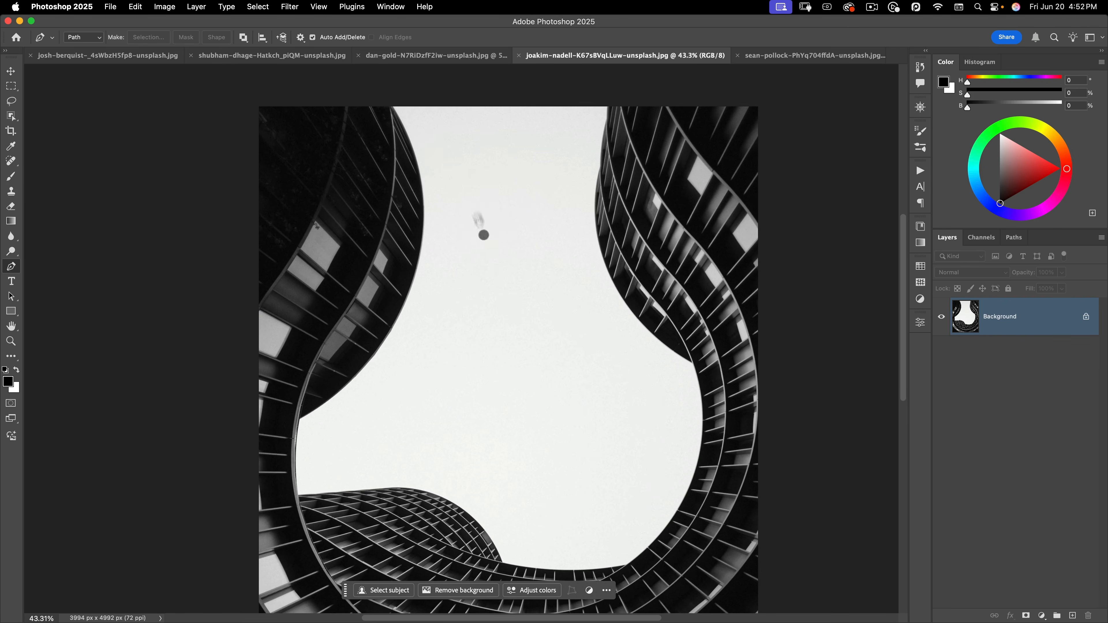
pyautogui.click(391, 106)
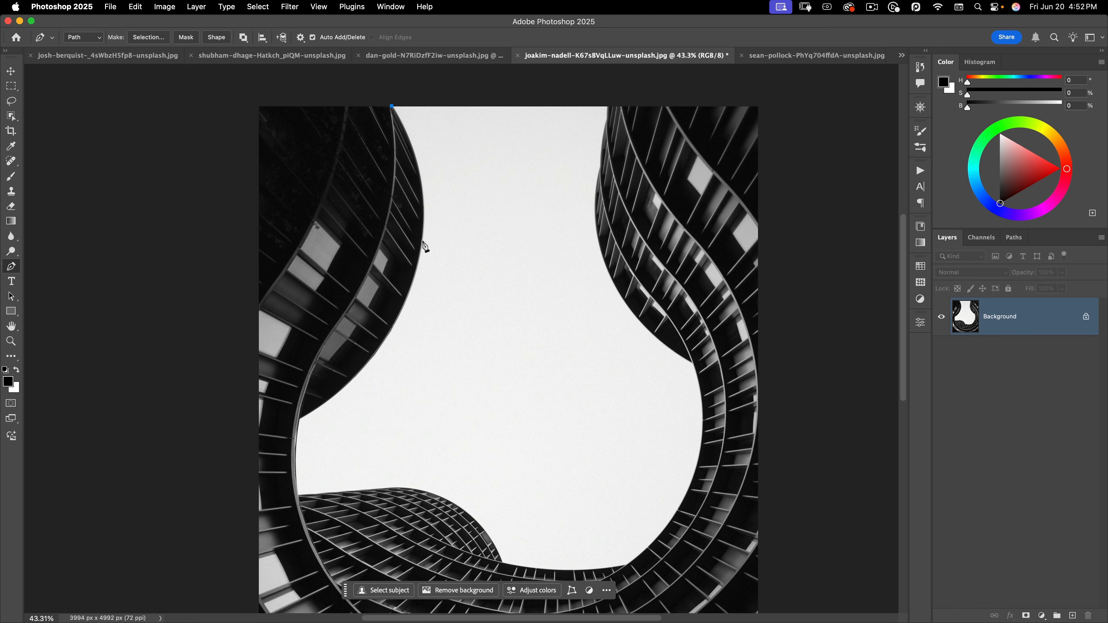
pyautogui.moveTo(424, 241); pyautogui.dragTo(267, 249)
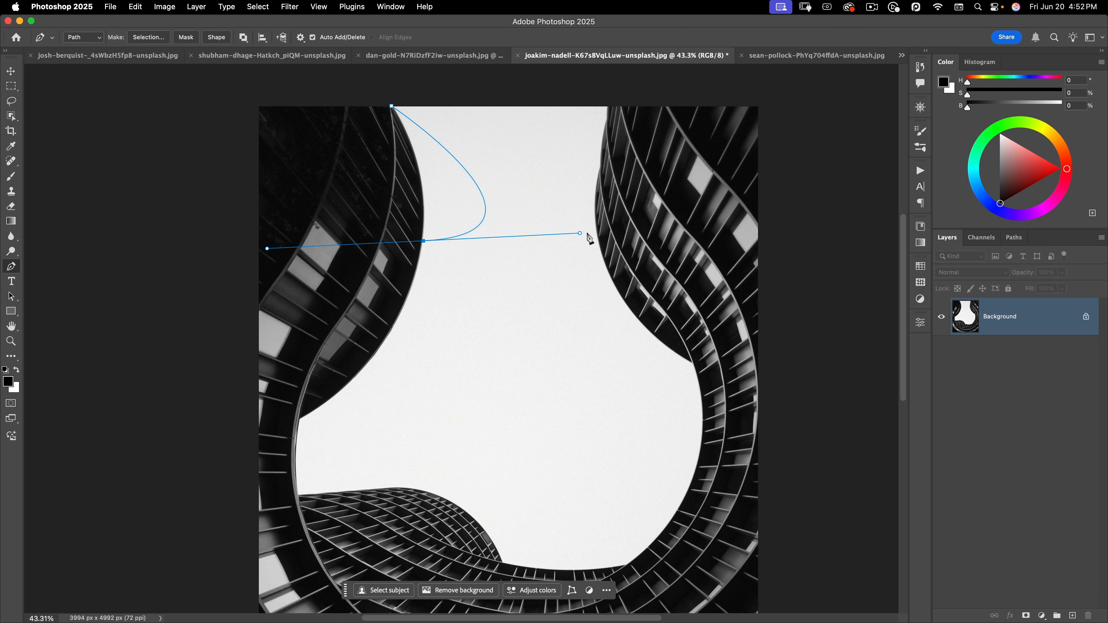
pyautogui.moveTo(580, 234); pyautogui.dragTo(759, 421)
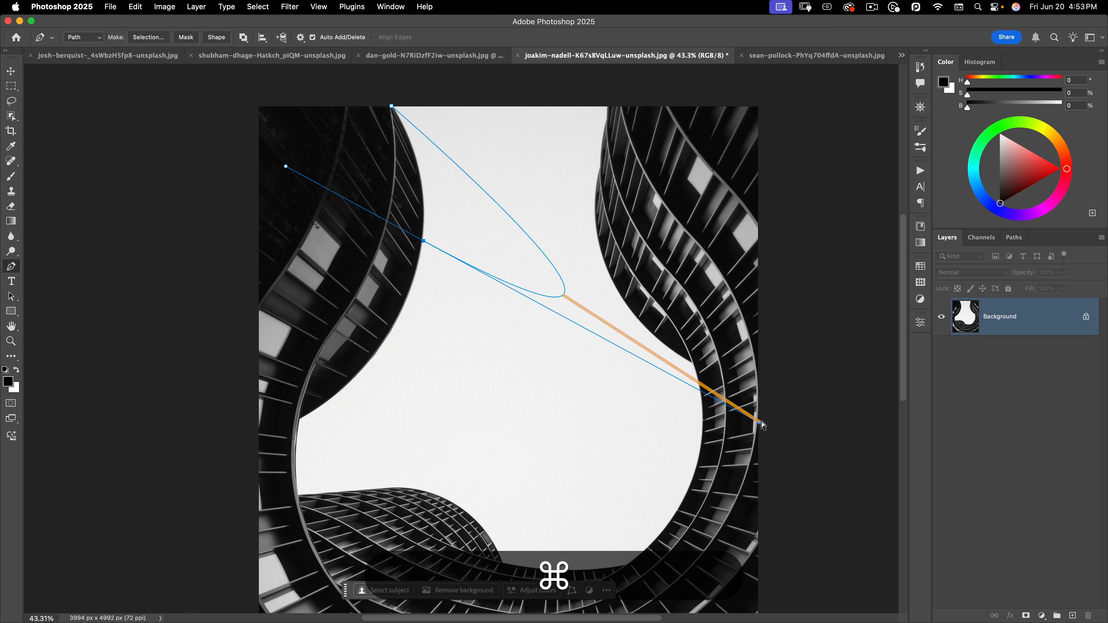
pyautogui.moveTo(759, 423); pyautogui.dragTo(634, 285)
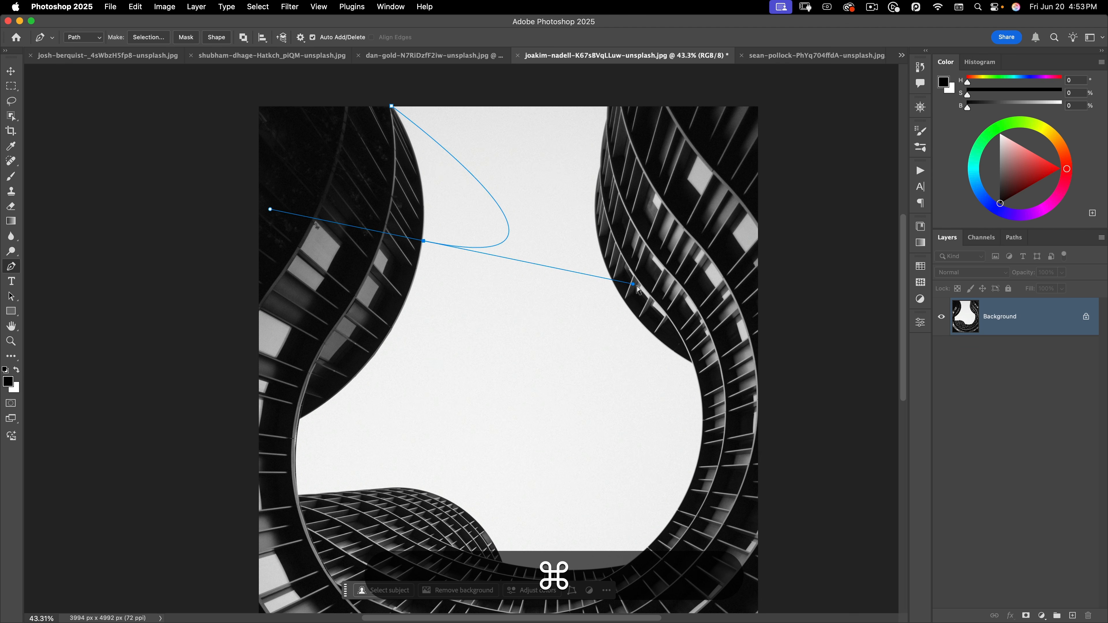
pyautogui.moveTo(634, 285); pyautogui.dragTo(434, 151)
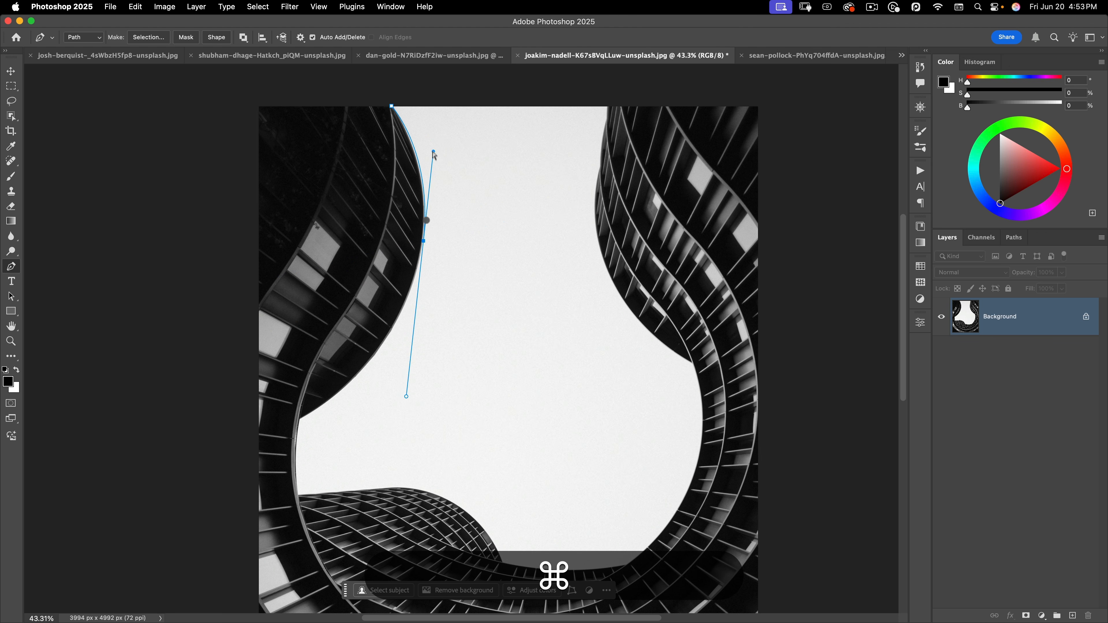
# Break the anchor's lower handle and add a new smooth anchor further down the left building's edge
pyautogui.moveTo(424, 243); pyautogui.dragTo(419, 291)
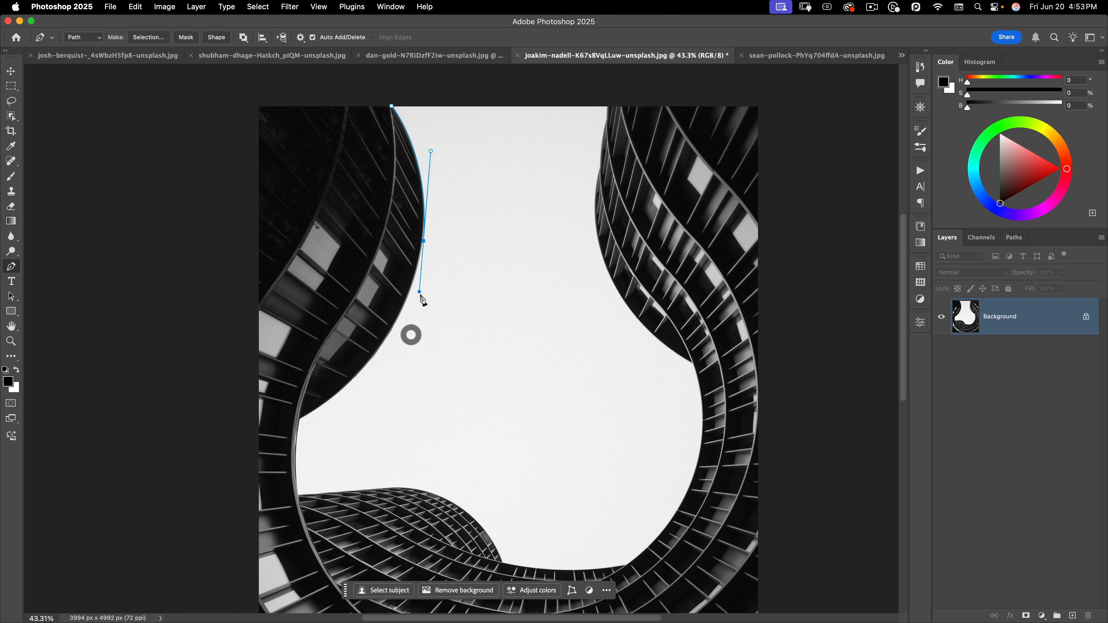
pyautogui.press('alt')
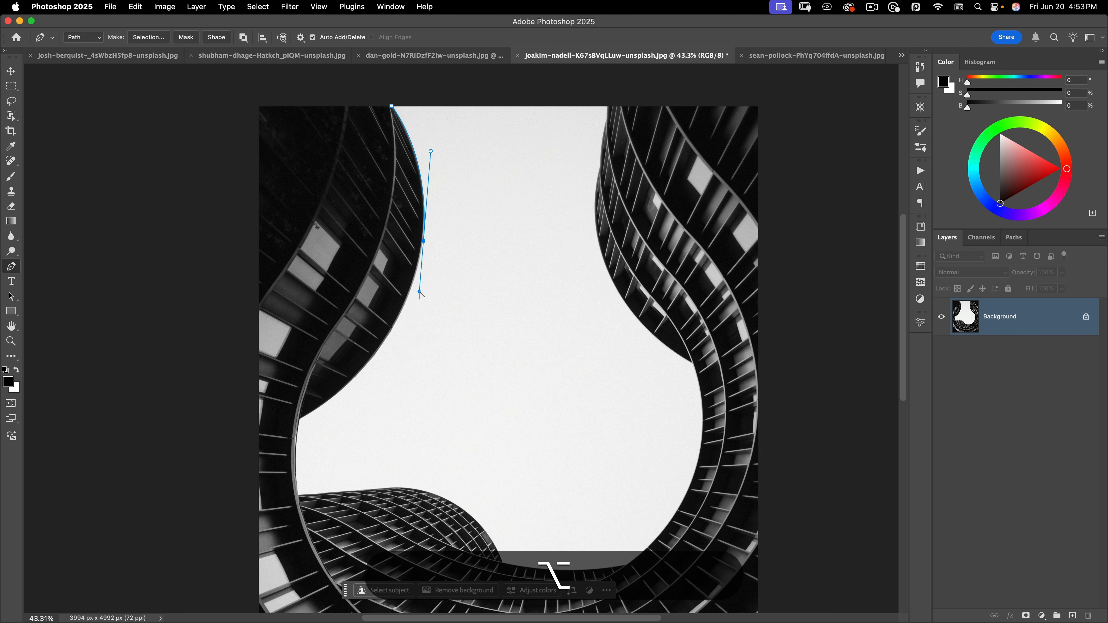
pyautogui.moveTo(464, 249); pyautogui.dragTo(507, 305)
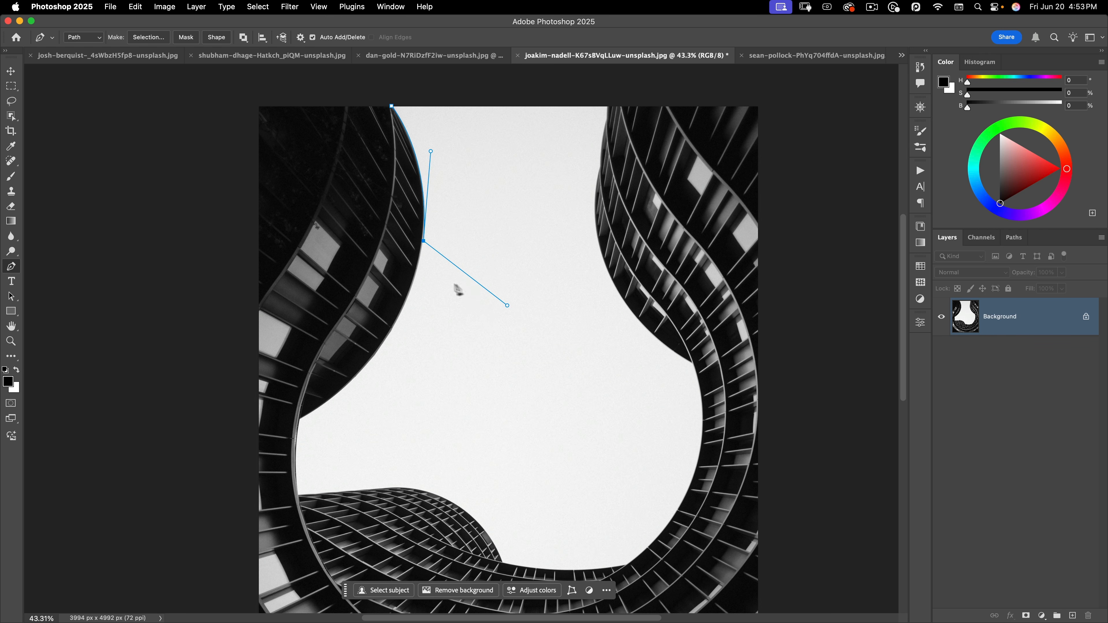
pyautogui.moveTo(415, 364); pyautogui.dragTo(381, 382)
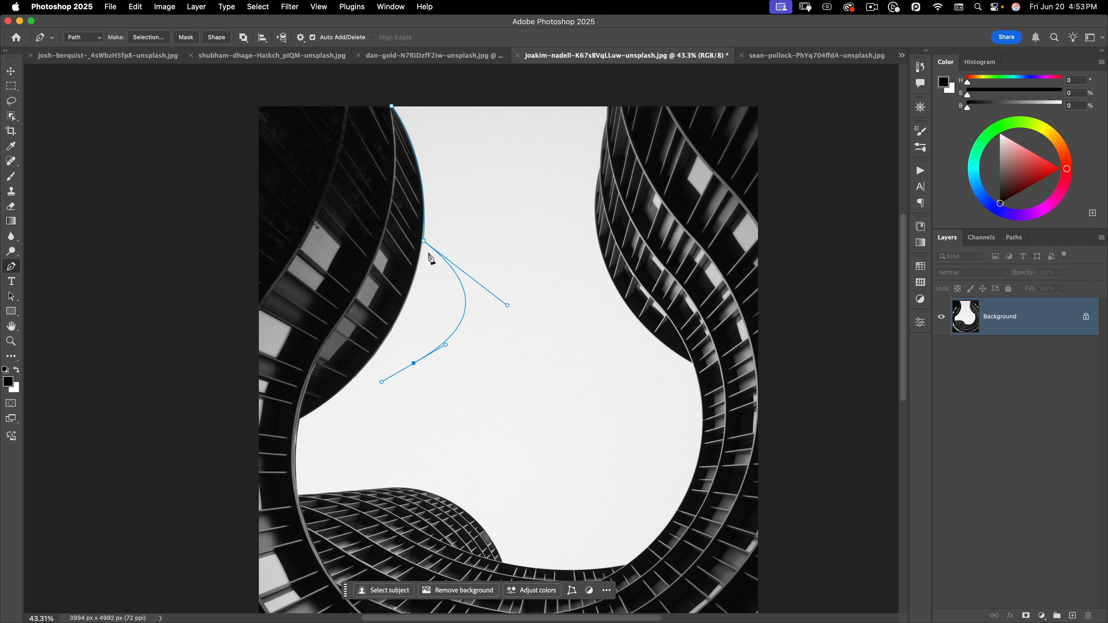
pyautogui.press('alt')
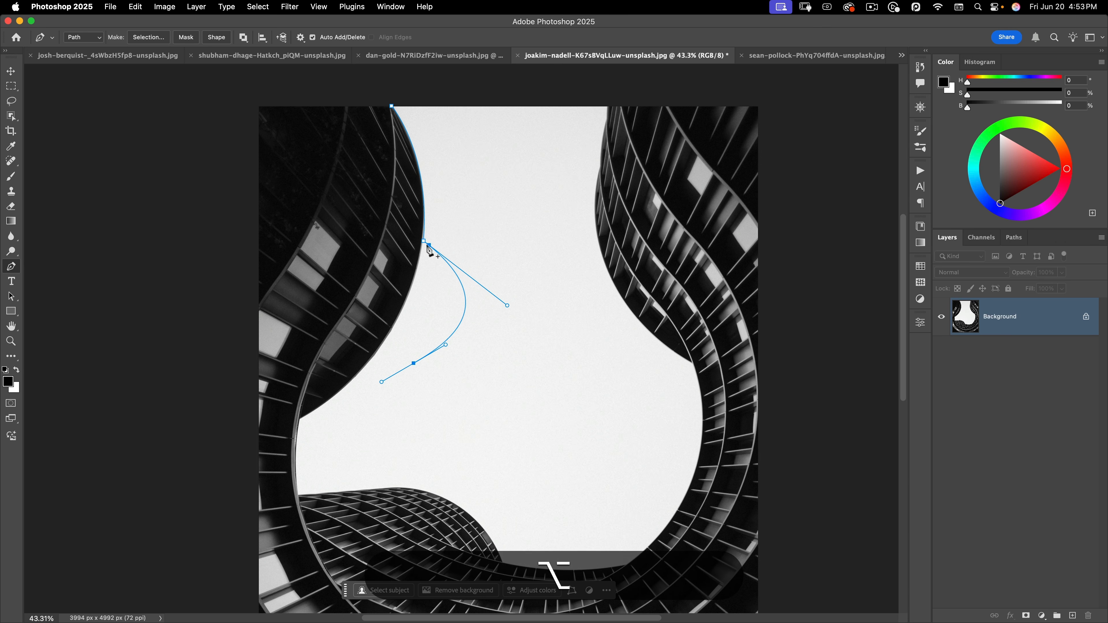
pyautogui.moveTo(424, 242); pyautogui.dragTo(397, 323)
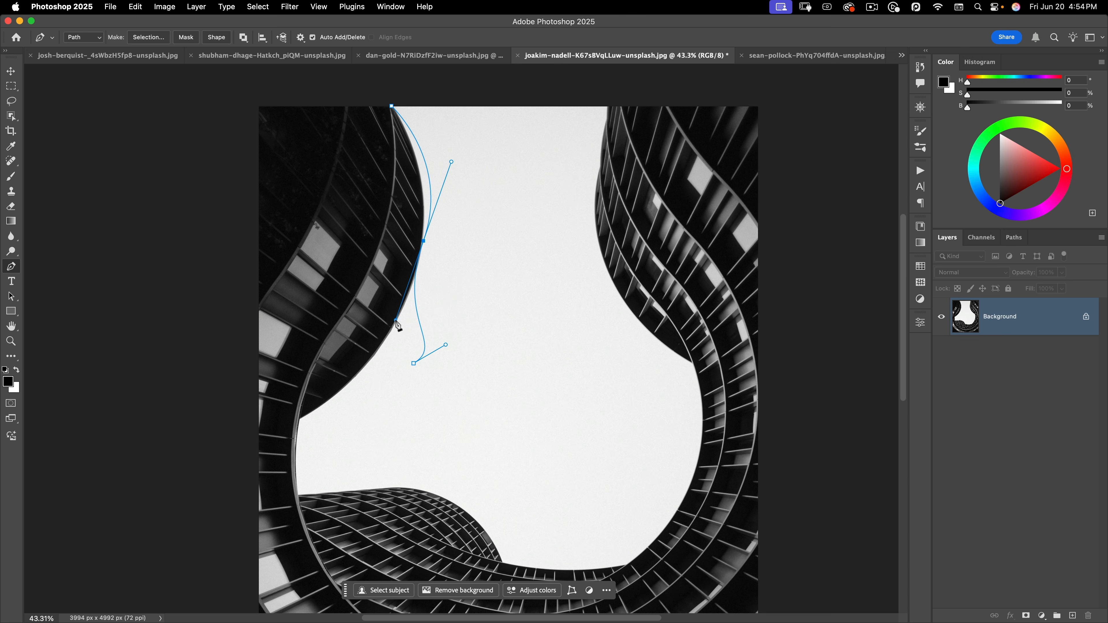
# Reposition the middle and bottom anchors and a handle so the curve sits on the left building edge
pyautogui.press('super')
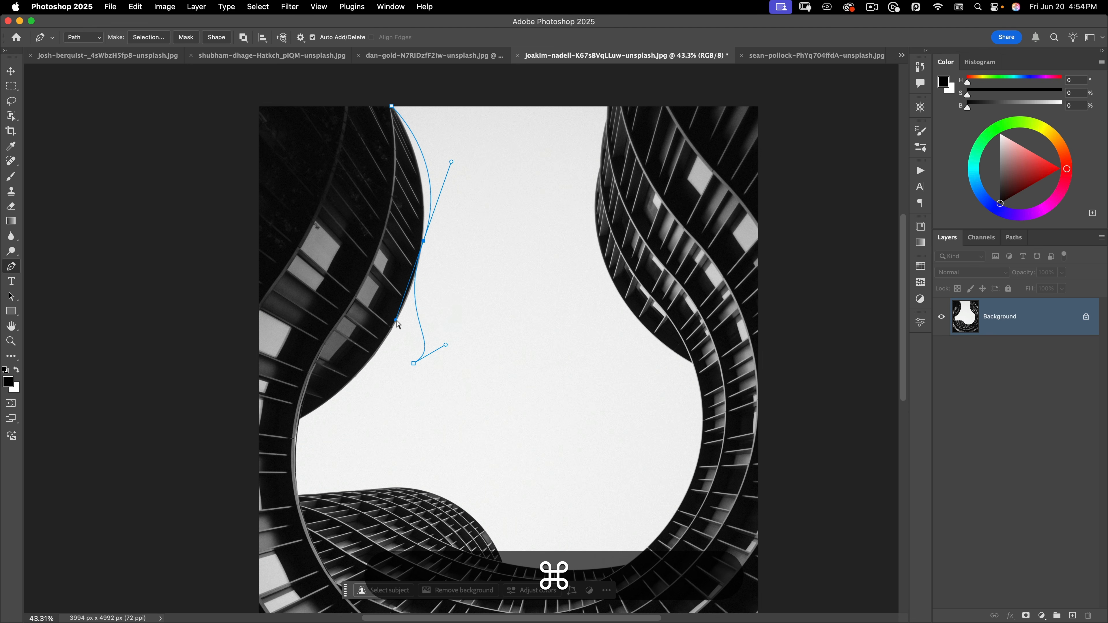
pyautogui.moveTo(397, 318)
pyautogui.mouseDown()
pyautogui.moveTo(414, 280)
pyautogui.moveTo(391, 349)
pyautogui.moveTo(458, 203)
pyautogui.moveTo(420, 301)
pyautogui.moveTo(455, 277)
pyautogui.moveTo(417, 349)
pyautogui.moveTo(450, 290)
pyautogui.moveTo(405, 318)
pyautogui.mouseUp()
pyautogui.moveTo(424, 241)
pyautogui.mouseDown()
pyautogui.moveTo(429, 255)
pyautogui.moveTo(493, 276)
pyautogui.moveTo(421, 241)
pyautogui.moveTo(429, 260)
pyautogui.moveTo(421, 248)
pyautogui.mouseUp()
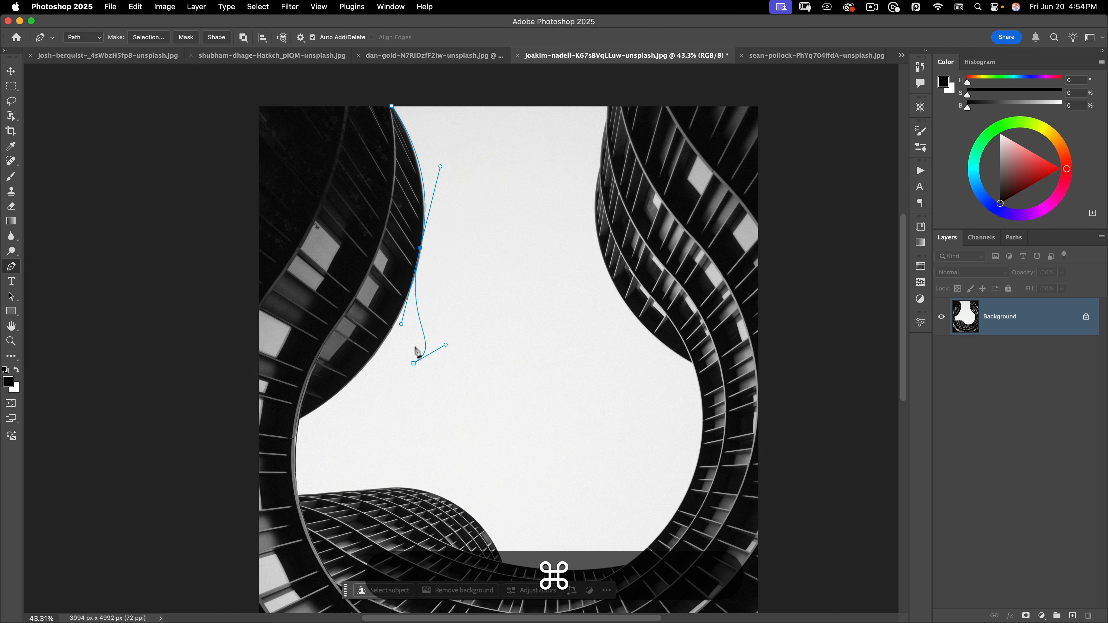
pyautogui.click(414, 363)
pyautogui.moveTo(417, 368); pyautogui.dragTo(399, 343)
pyautogui.click(422, 250)
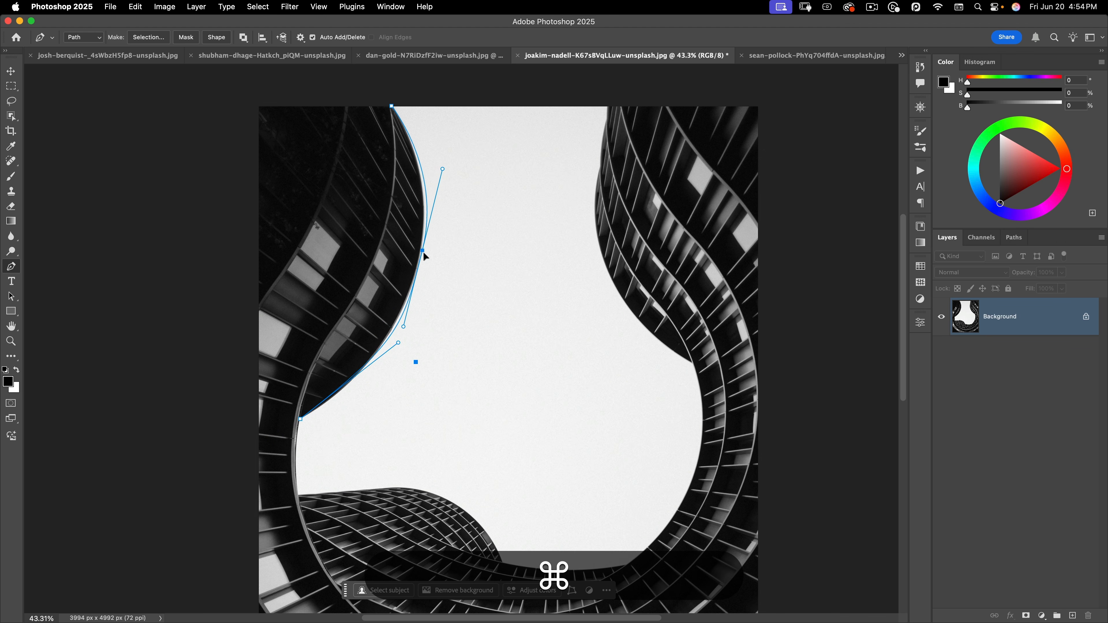
pyautogui.moveTo(424, 251); pyautogui.dragTo(422, 254)
# Add a smooth anchor lower on the left edge, cut its outgoing handle, and start along the lower building's top
pyautogui.moveTo(301, 420); pyautogui.dragTo(301, 451)
pyautogui.press('super+alt')
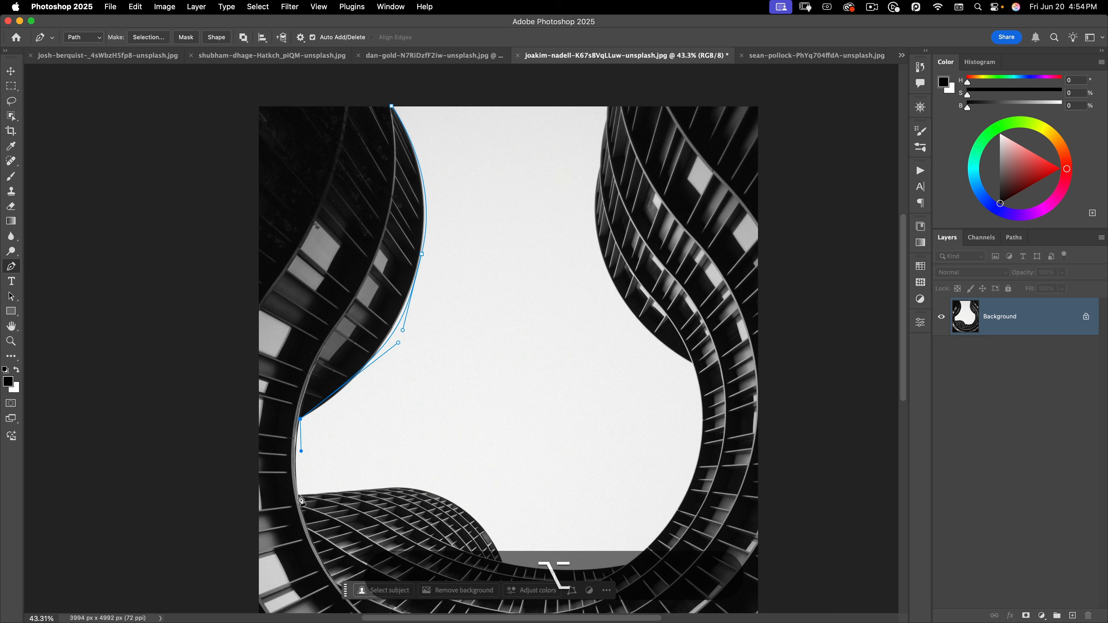
pyautogui.moveTo(299, 496)
pyautogui.mouseDown()
pyautogui.moveTo(310, 499)
pyautogui.moveTo(303, 513)
pyautogui.mouseUp()
pyautogui.press('super')
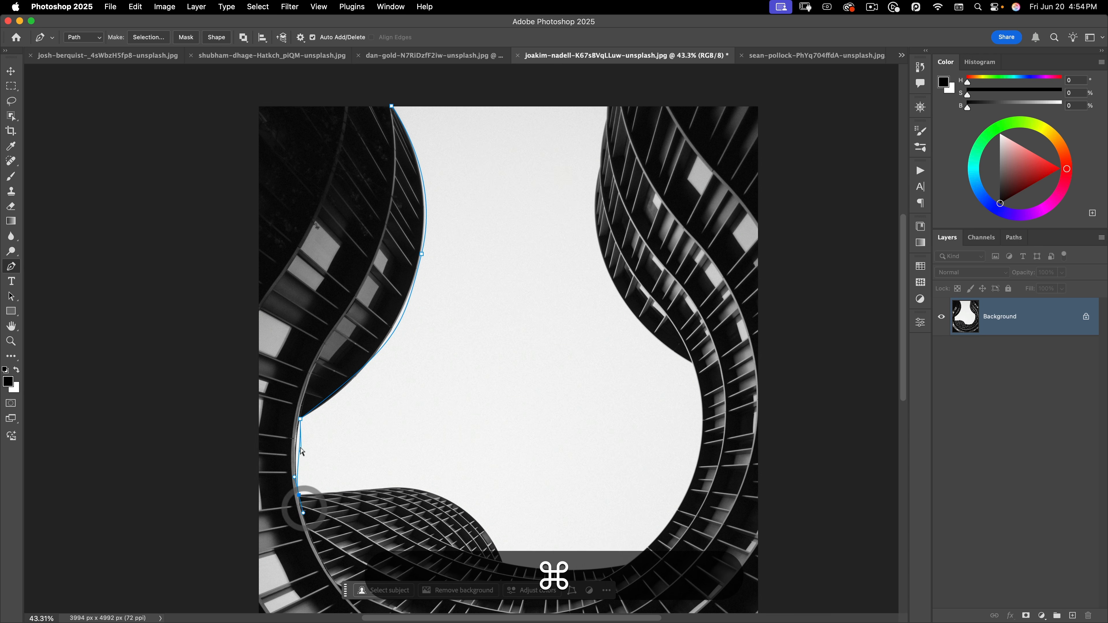
pyautogui.moveTo(294, 437)
pyautogui.mouseDown()
pyautogui.moveTo(323, 467)
pyautogui.moveTo(293, 436)
pyautogui.mouseUp()
pyautogui.press('alt')
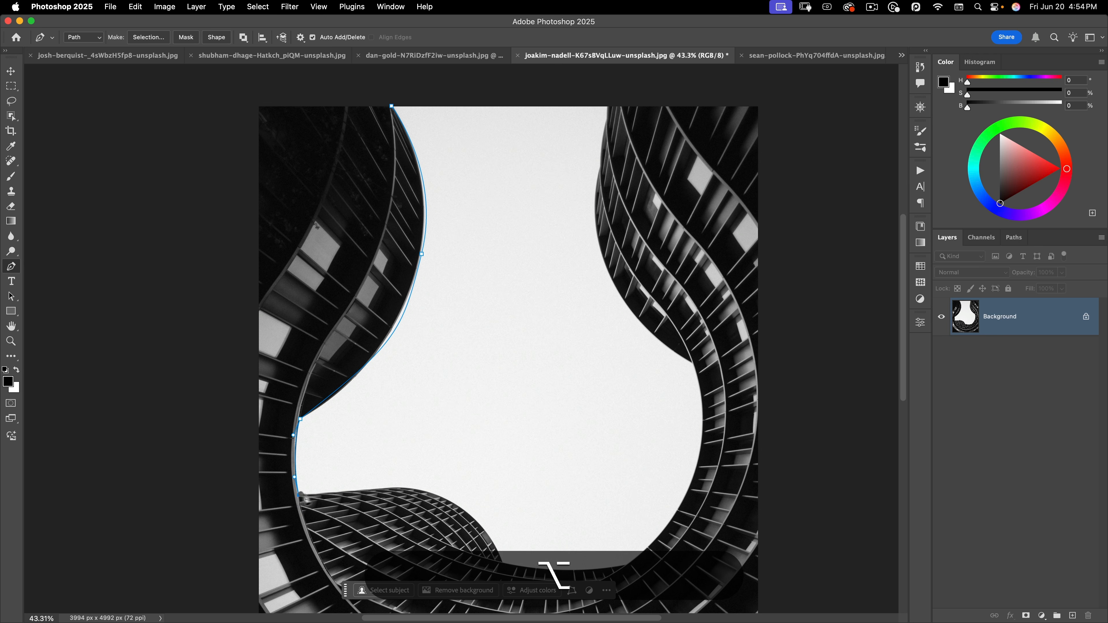
pyautogui.keyDown('alt'); pyautogui.click(299, 495); pyautogui.keyUp('alt')
pyautogui.moveTo(397, 487); pyautogui.dragTo(414, 488)
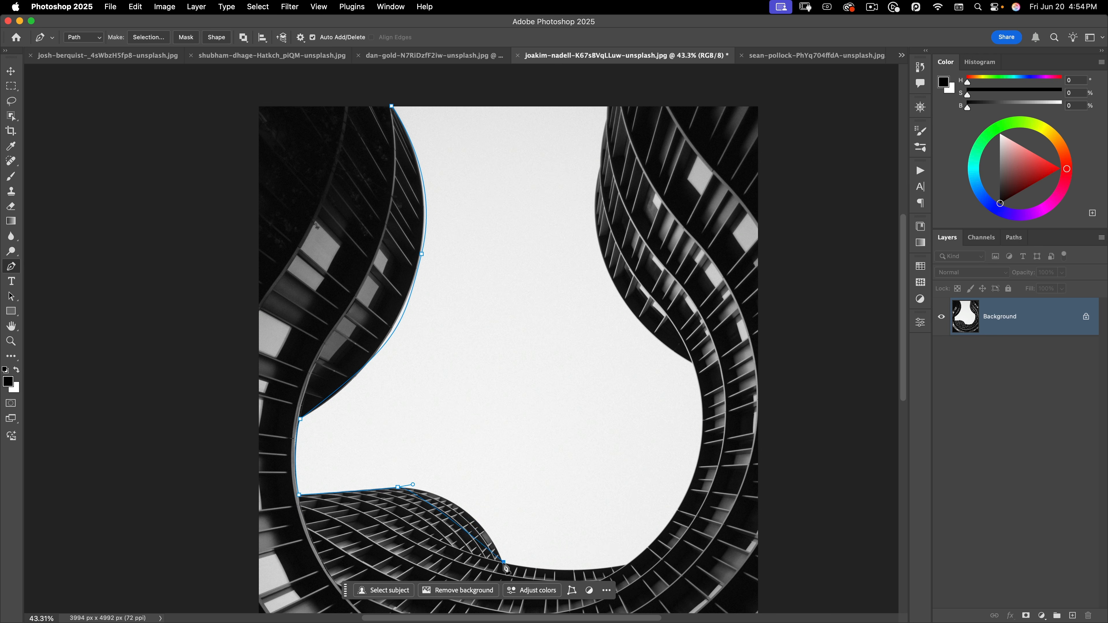
pyautogui.moveTo(505, 567); pyautogui.dragTo(539, 581)
pyautogui.scroll(-2, 506, 568)
# Refine the earlier handles and add a smooth anchor along the lower building's curve, cutting its outgoing handle
pyautogui.press('super')
pyautogui.moveTo(413, 434); pyautogui.dragTo(468, 436)
pyautogui.click(466, 442)
pyautogui.press('alt')
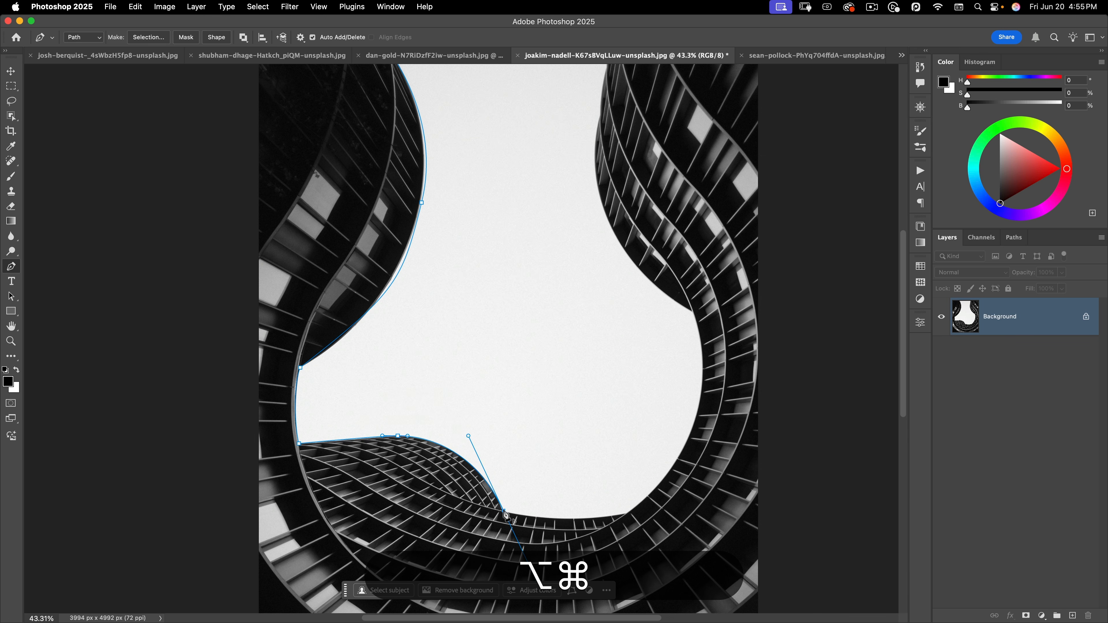
pyautogui.keyDown('alt'); pyautogui.click(505, 514); pyautogui.keyUp('alt')
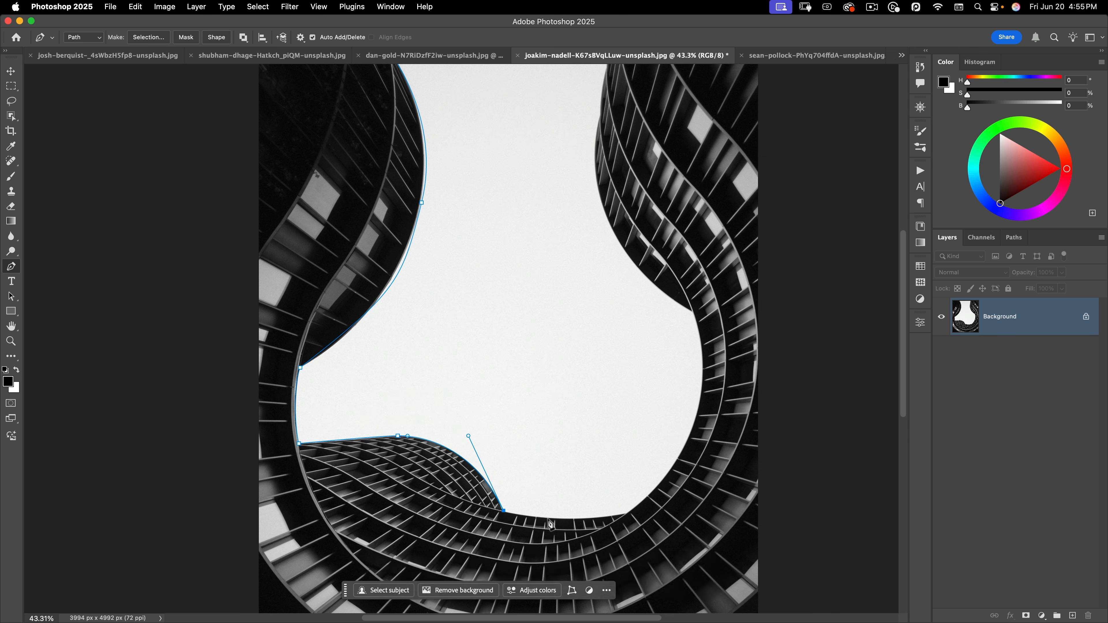
pyautogui.press('cmd+z')
pyautogui.moveTo(527, 476); pyautogui.dragTo(485, 371)
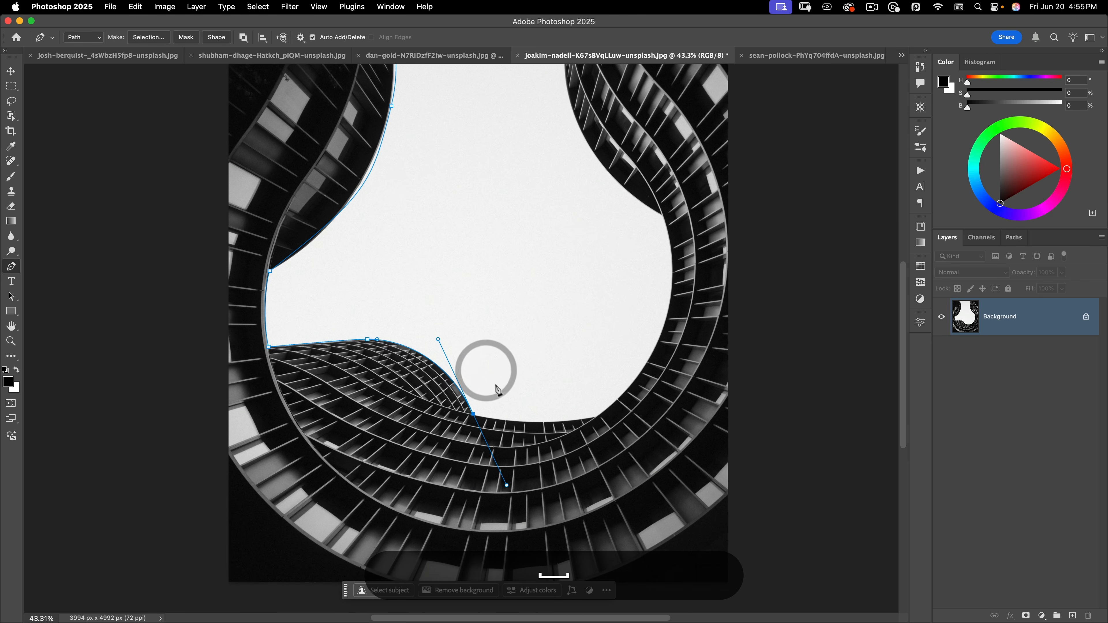
pyautogui.press('alt')
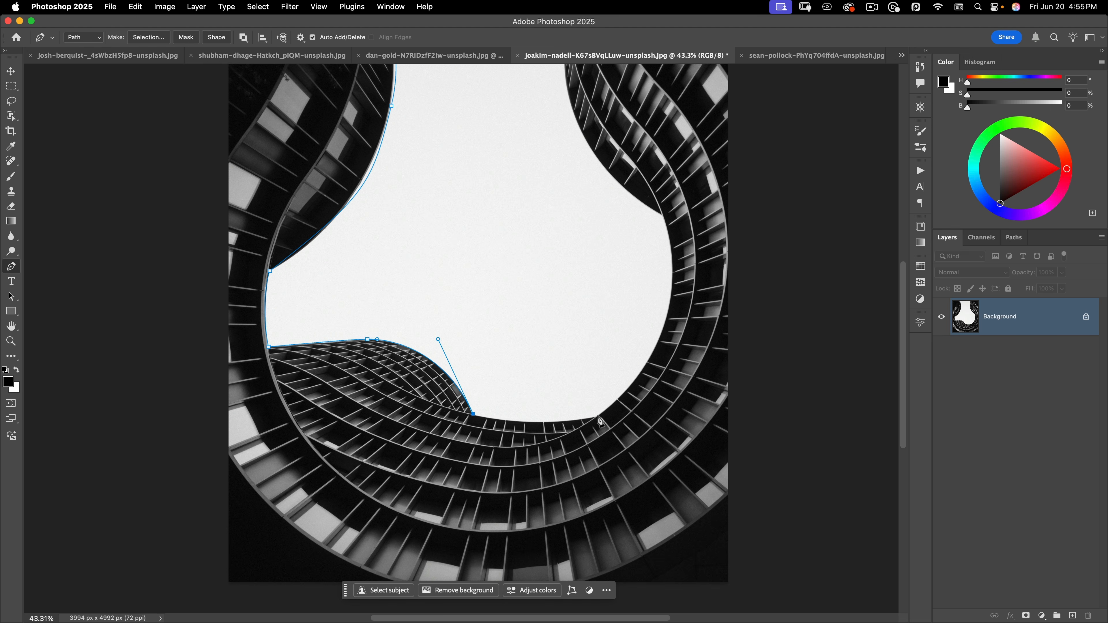
pyautogui.moveTo(598, 417); pyautogui.dragTo(659, 401)
pyautogui.press('alt')
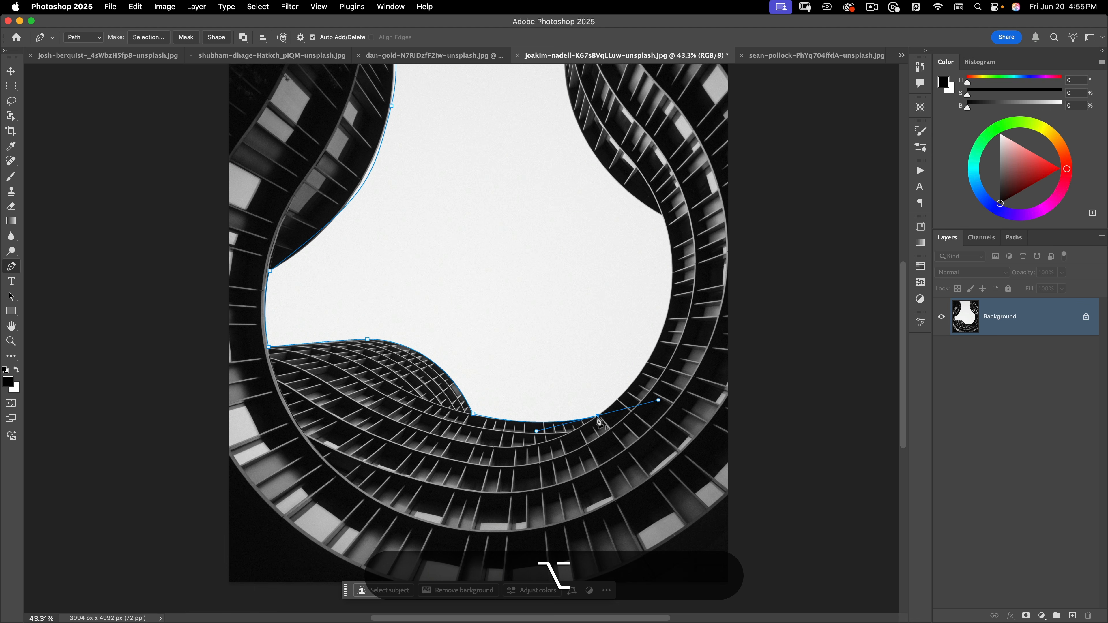
pyautogui.keyDown('alt'); pyautogui.click(598, 416); pyautogui.keyUp('alt')
# Add anchors up the right building edge to the image top, then switch to the dan-gold Beetle photo
pyautogui.scroll(2, 606, 389)
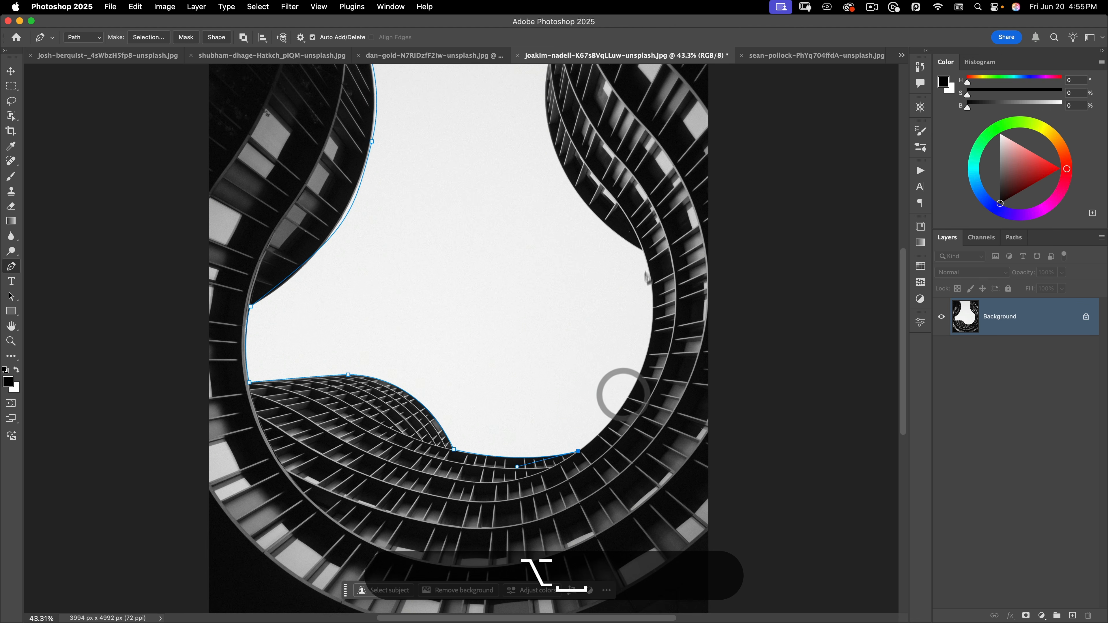
pyautogui.moveTo(643, 252); pyautogui.dragTo(604, 125)
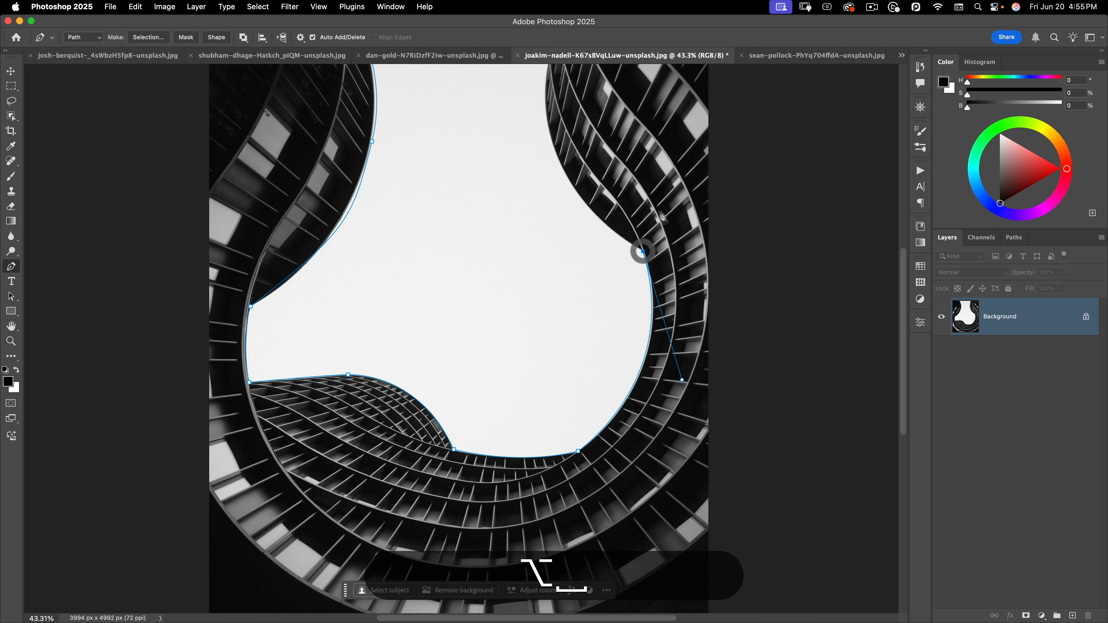
pyautogui.moveTo(655, 201); pyautogui.dragTo(604, 313)
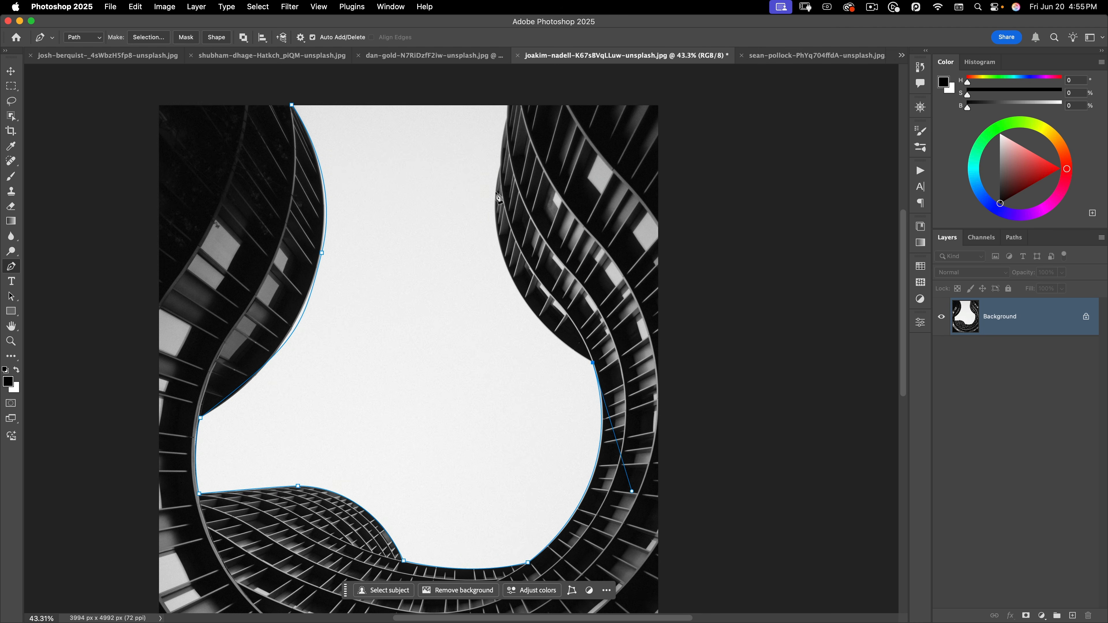
pyautogui.moveTo(495, 193); pyautogui.dragTo(504, 80)
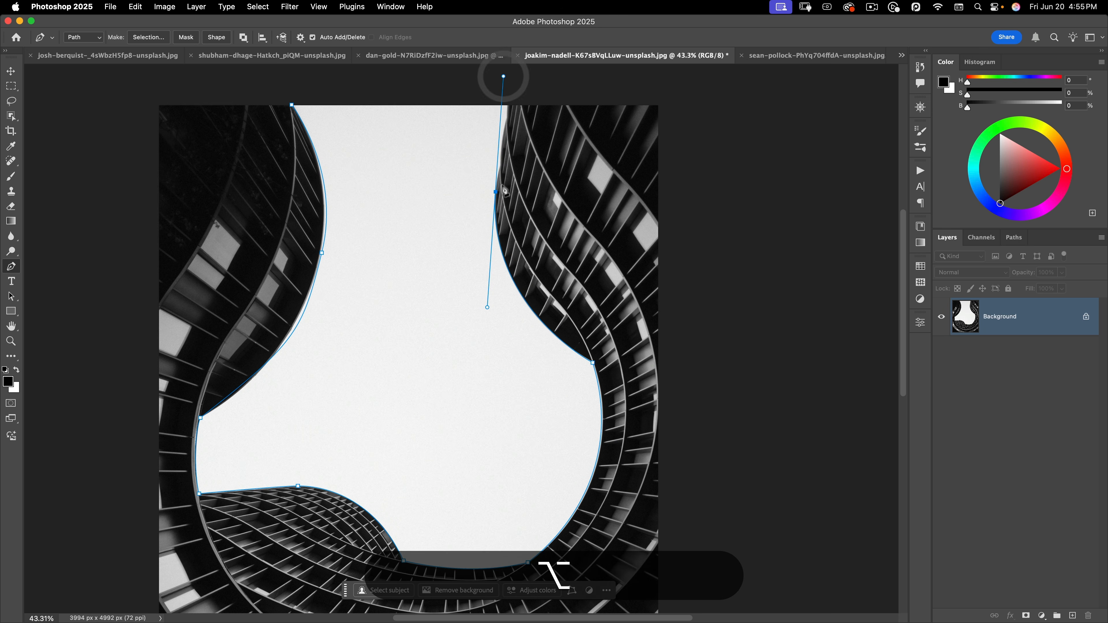
pyautogui.keyDown('alt'); pyautogui.click(496, 192); pyautogui.keyUp('alt')
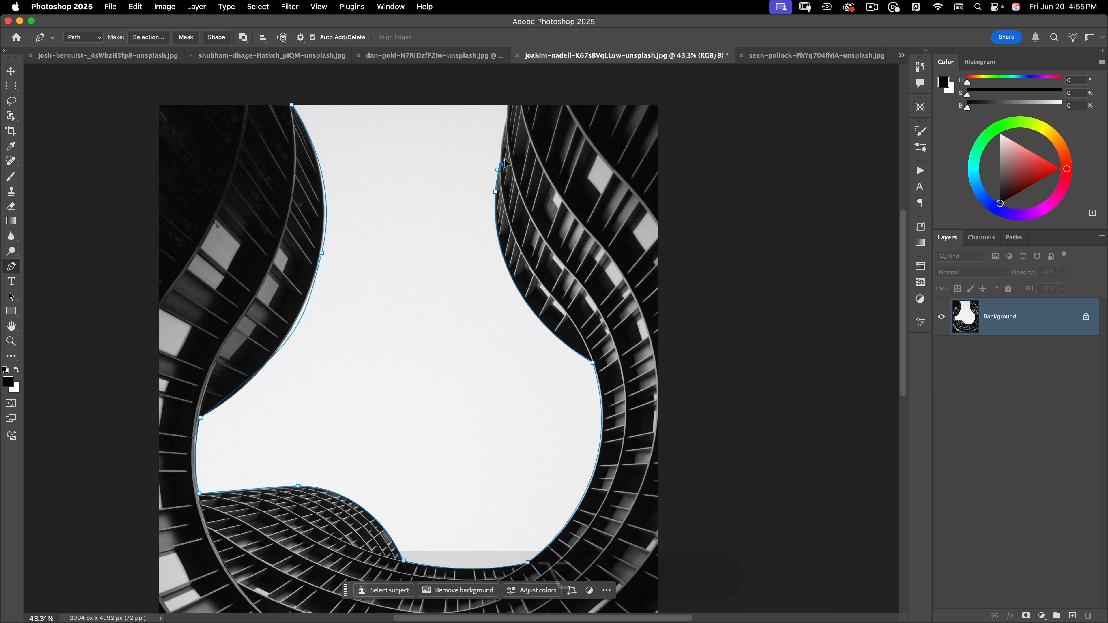
pyautogui.moveTo(501, 165); pyautogui.dragTo(507, 117)
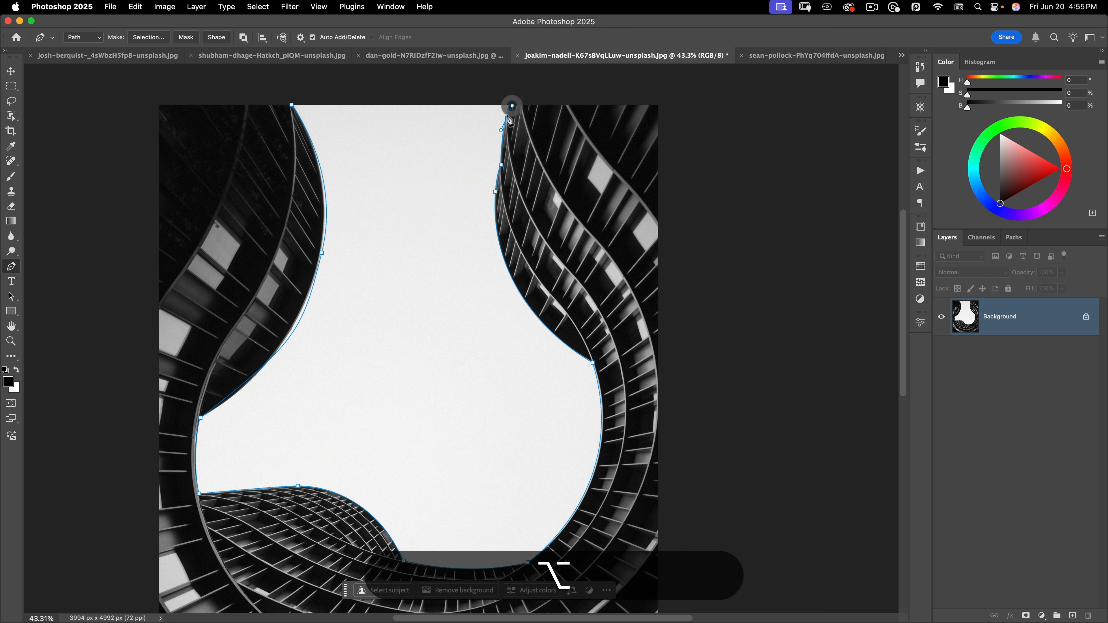
pyautogui.keyDown('alt'); pyautogui.click(510, 102); pyautogui.keyUp('alt')
pyautogui.click(510, 100)
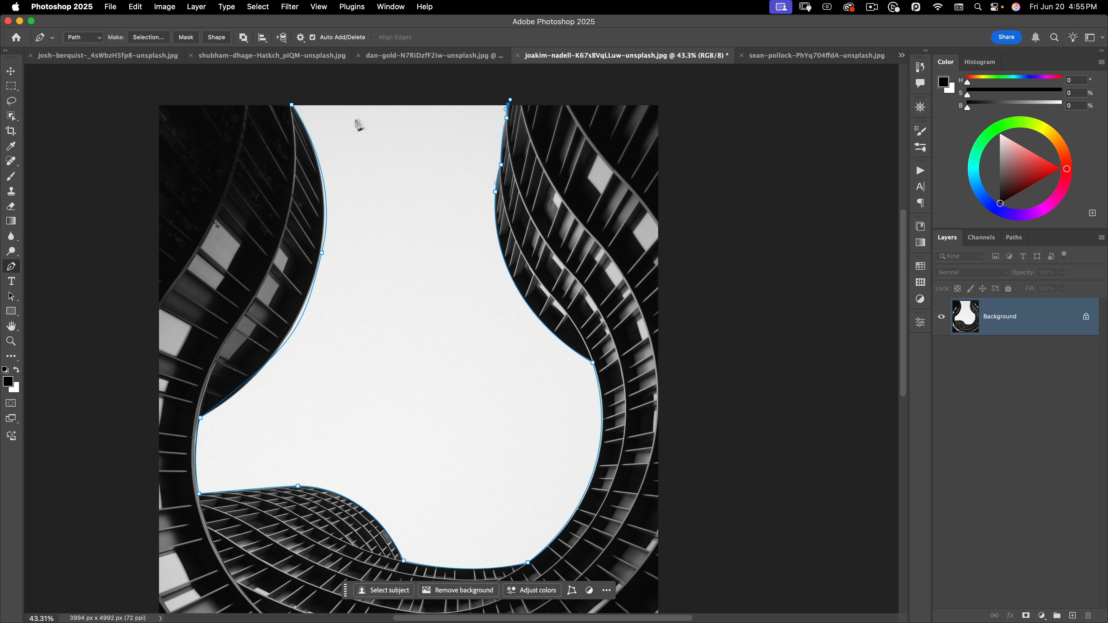
pyautogui.click(393, 56)
pyautogui.press('space')
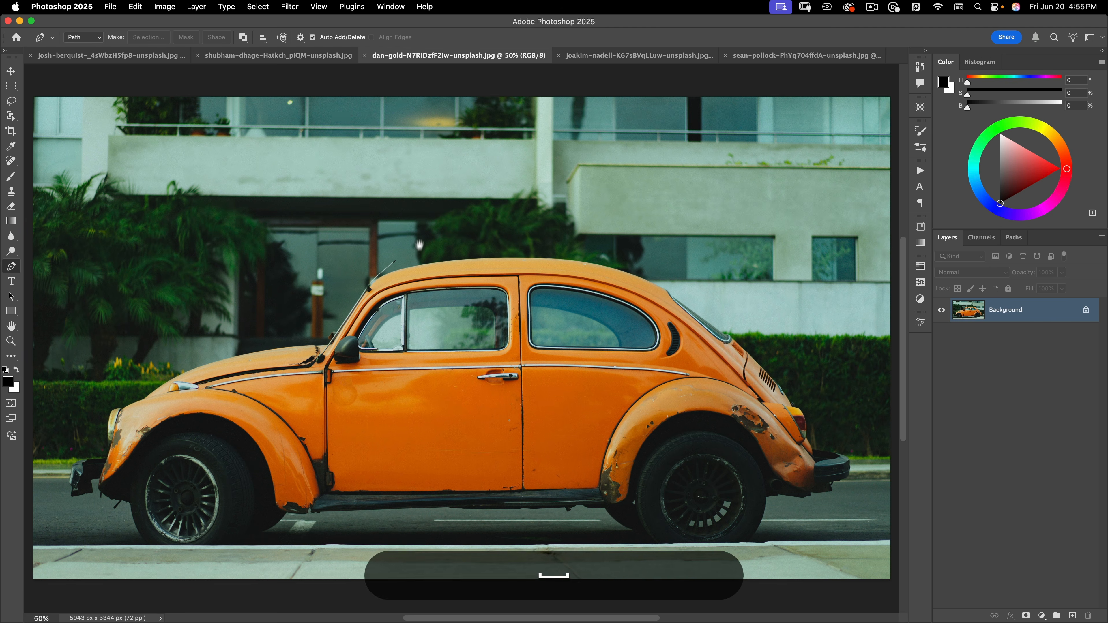
# Zoom in to about 162% on the car's roof near the antenna
pyautogui.moveTo(419, 262); pyautogui.dragTo(426, 185)
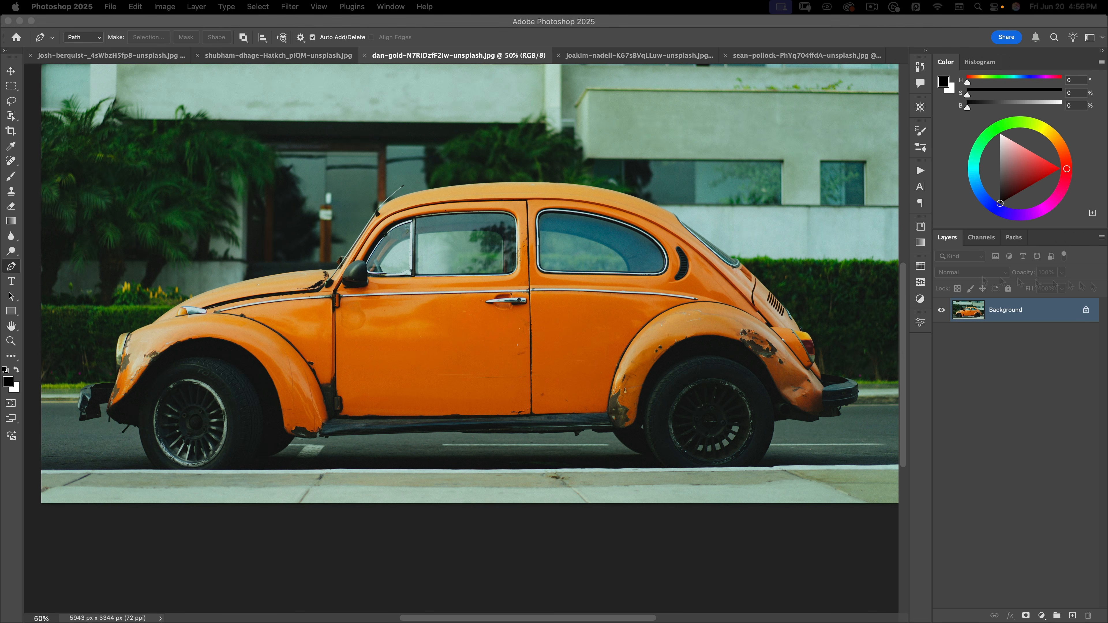
pyautogui.press('space')
pyautogui.scroll(5, 597, 177)
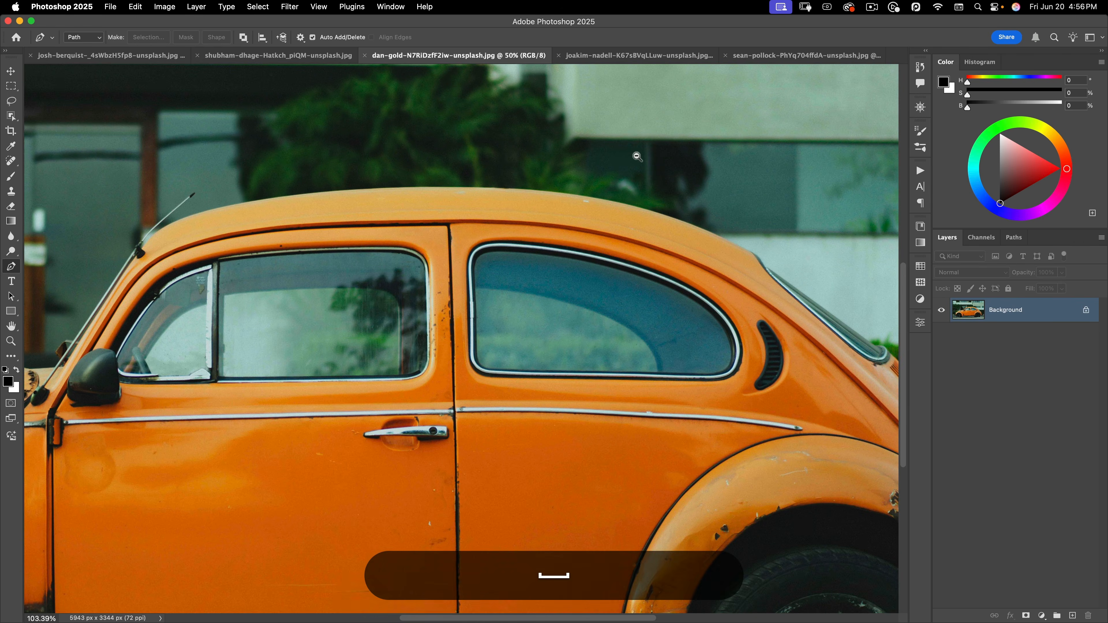
pyautogui.hscroll(-2, 654, 190)
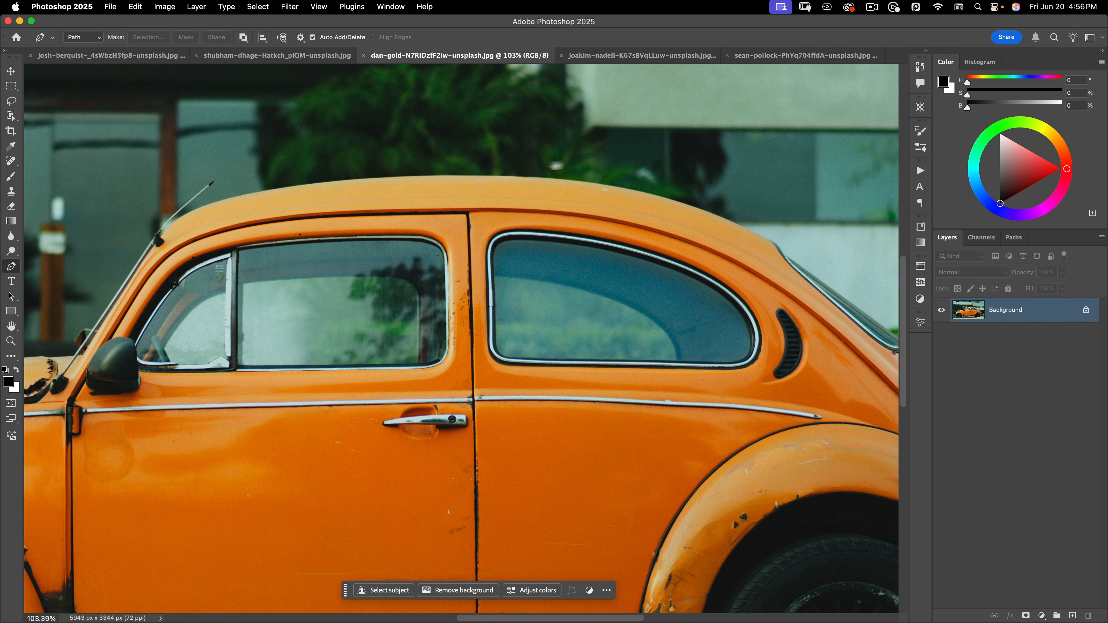
pyautogui.scroll(2, 547, 192)
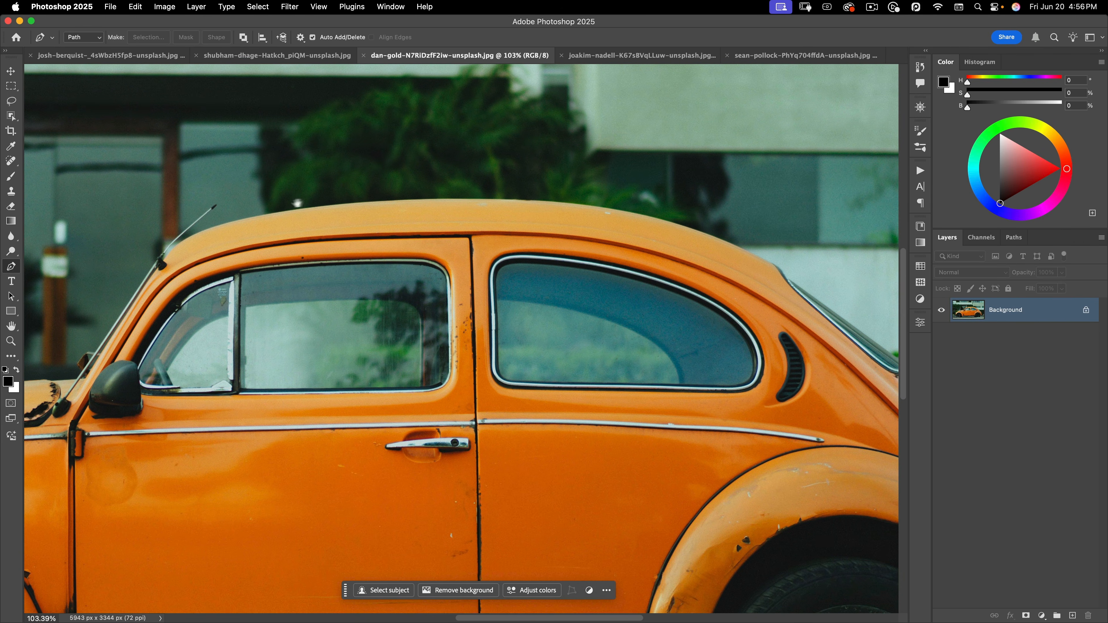
pyautogui.press('space')
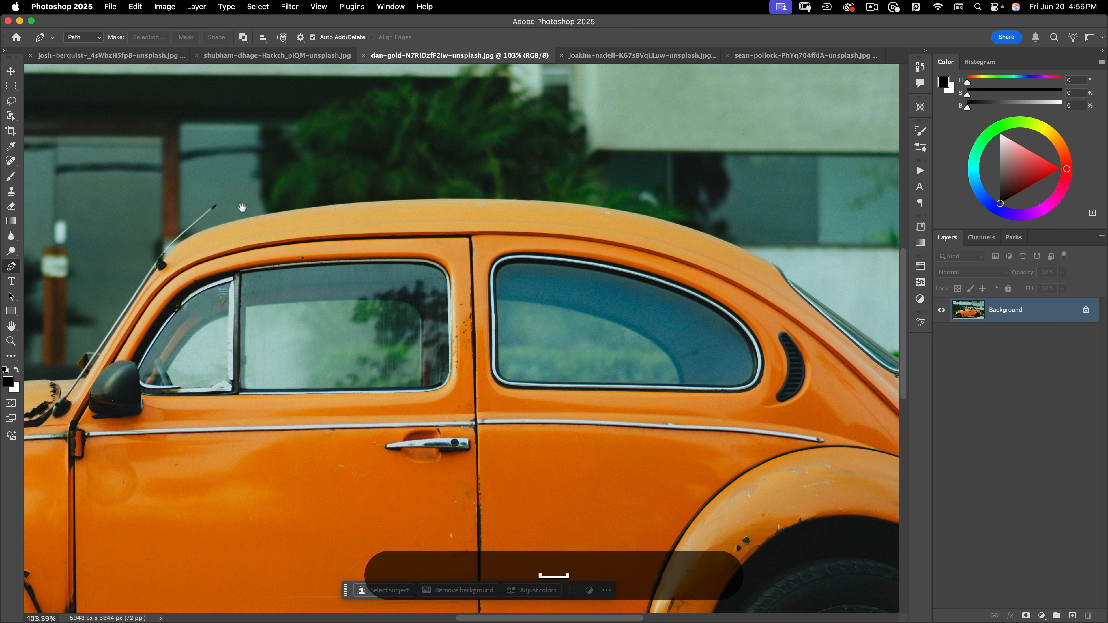
pyautogui.moveTo(253, 170); pyautogui.dragTo(278, 151)
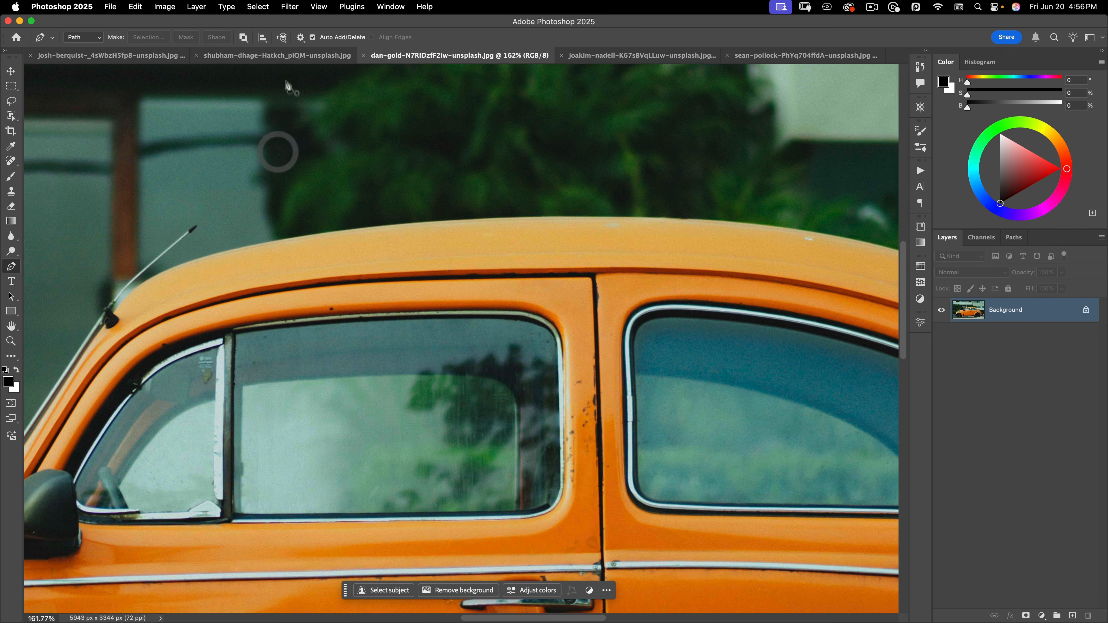
# Turn on Rubber Band in the Pen tool's Path Options
pyautogui.click(301, 38)
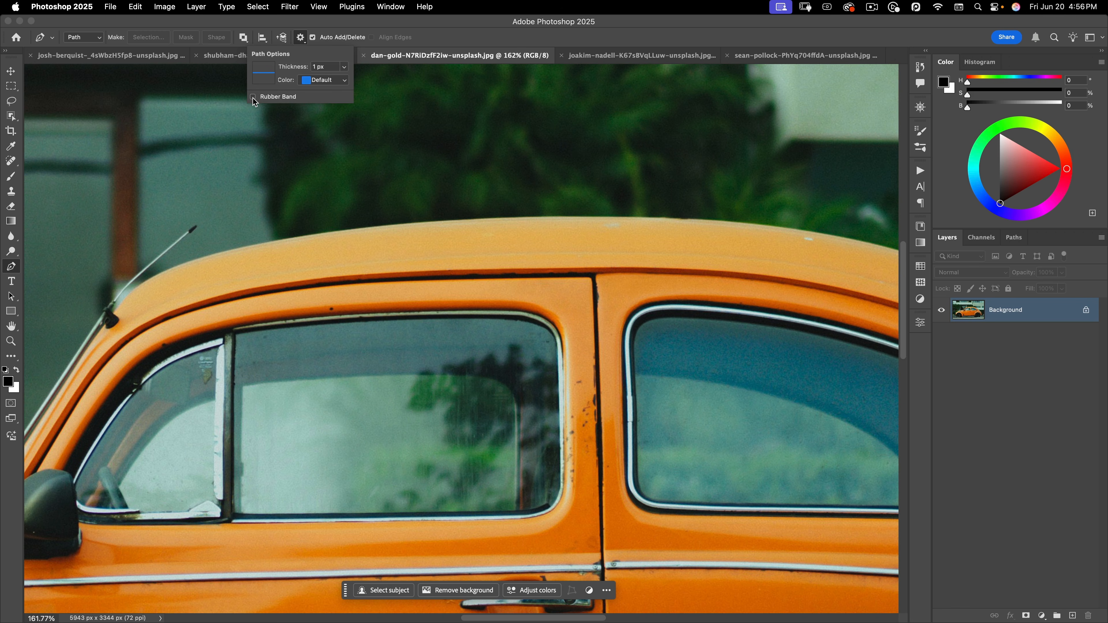
pyautogui.click(253, 96)
pyautogui.click(301, 38)
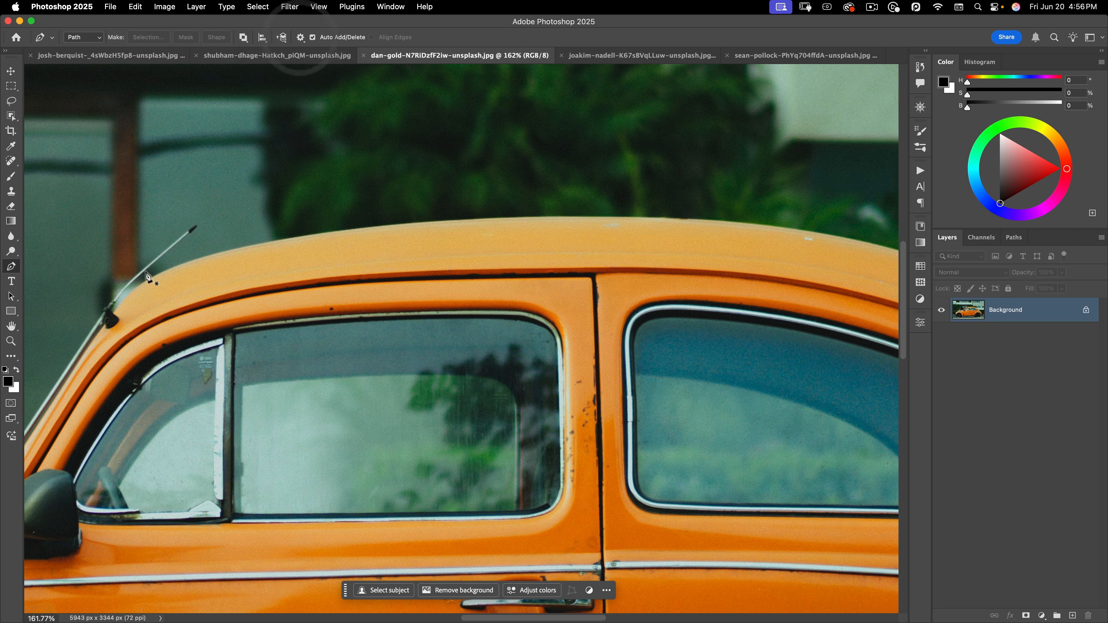
# Trace the Beetle's roofline from the antenna base with smooth curved anchors down past the rear window
pyautogui.click(113, 313)
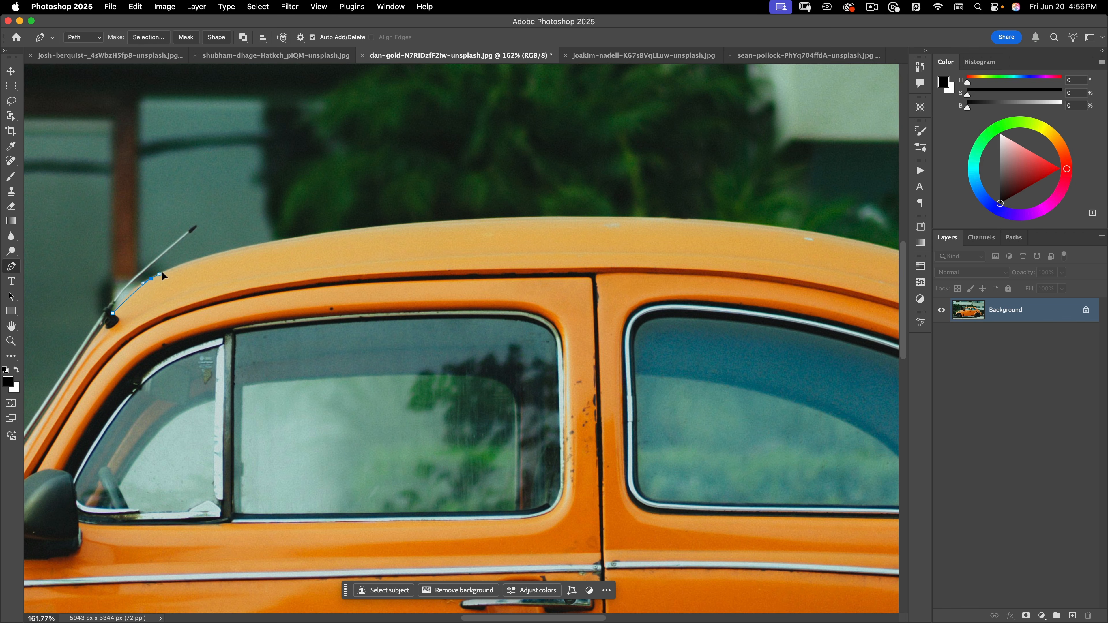
pyautogui.moveTo(163, 273); pyautogui.dragTo(182, 259)
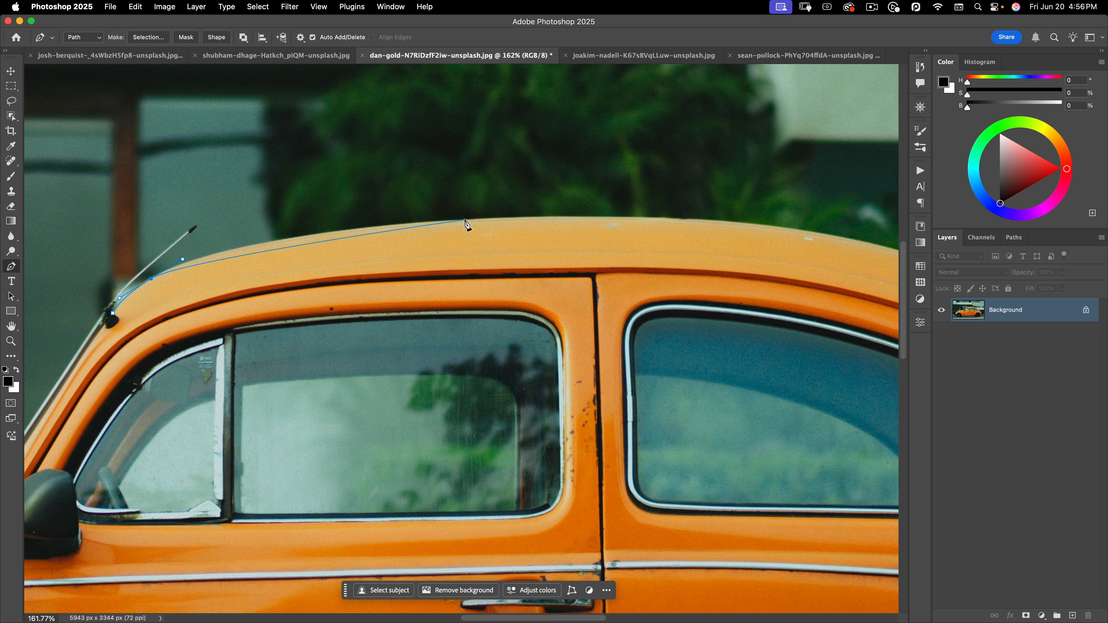
pyautogui.moveTo(465, 219); pyautogui.dragTo(661, 211)
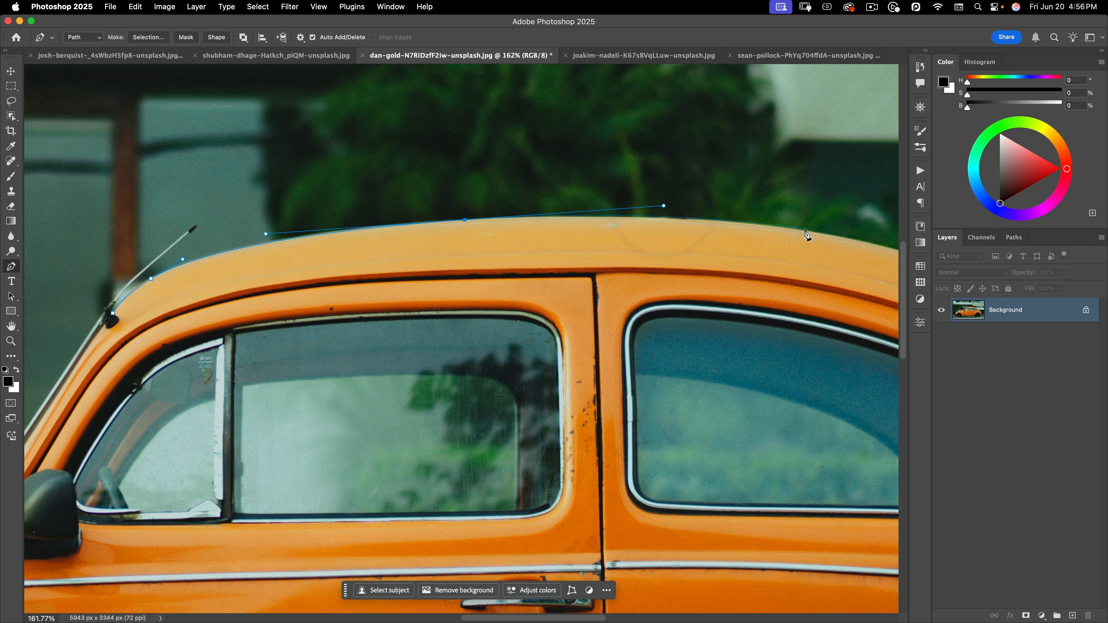
pyautogui.hscroll(6, 742, 223)
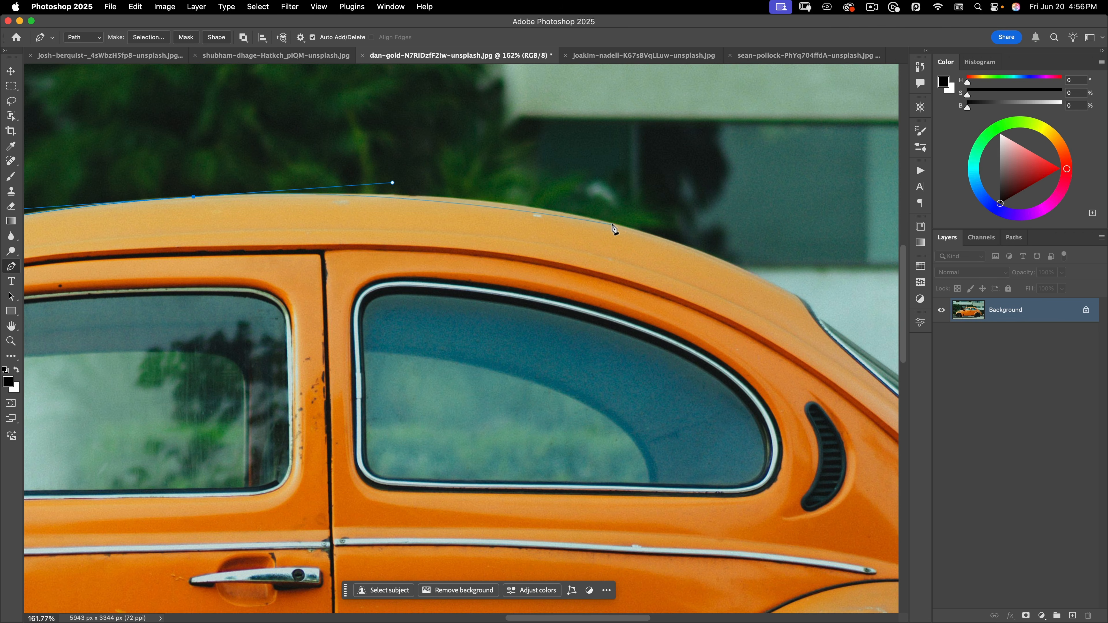
pyautogui.moveTo(613, 224); pyautogui.dragTo(677, 242)
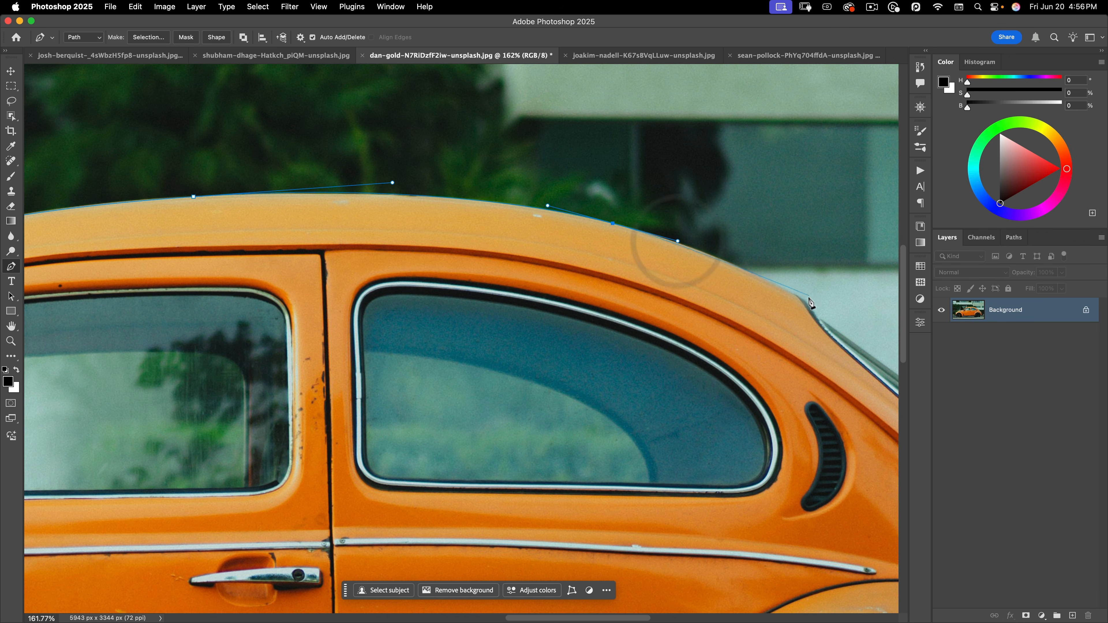
pyautogui.moveTo(808, 302); pyautogui.dragTo(875, 339)
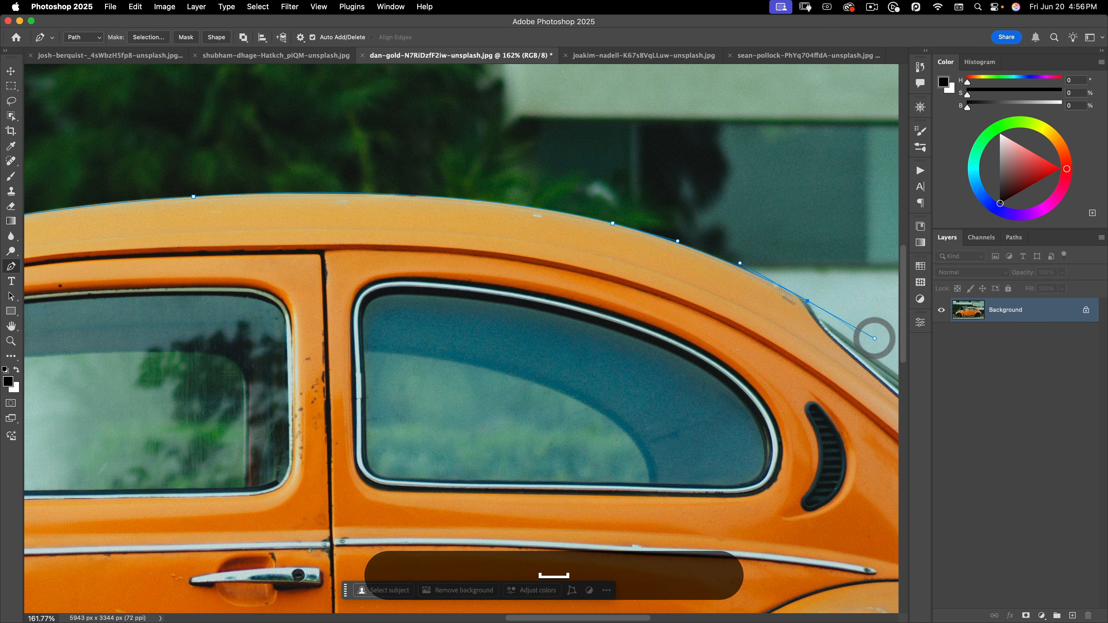
pyautogui.moveTo(655, 248); pyautogui.dragTo(318, 191)
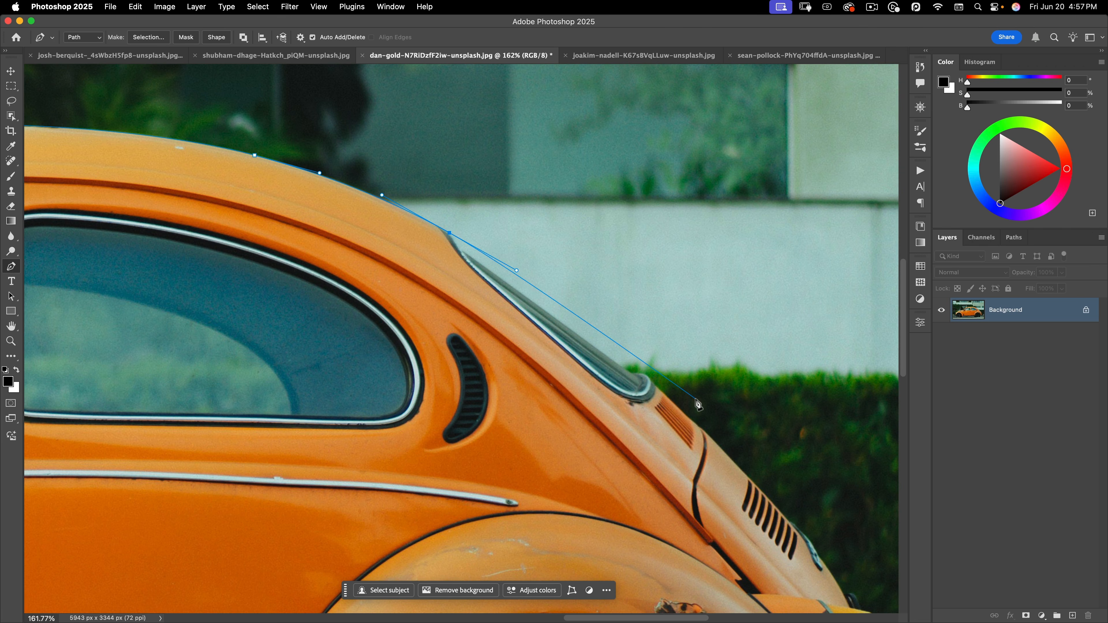
# Convert the last anchor to a sharp corner at the rear window trim and reshape the curve there
pyautogui.press('alt')
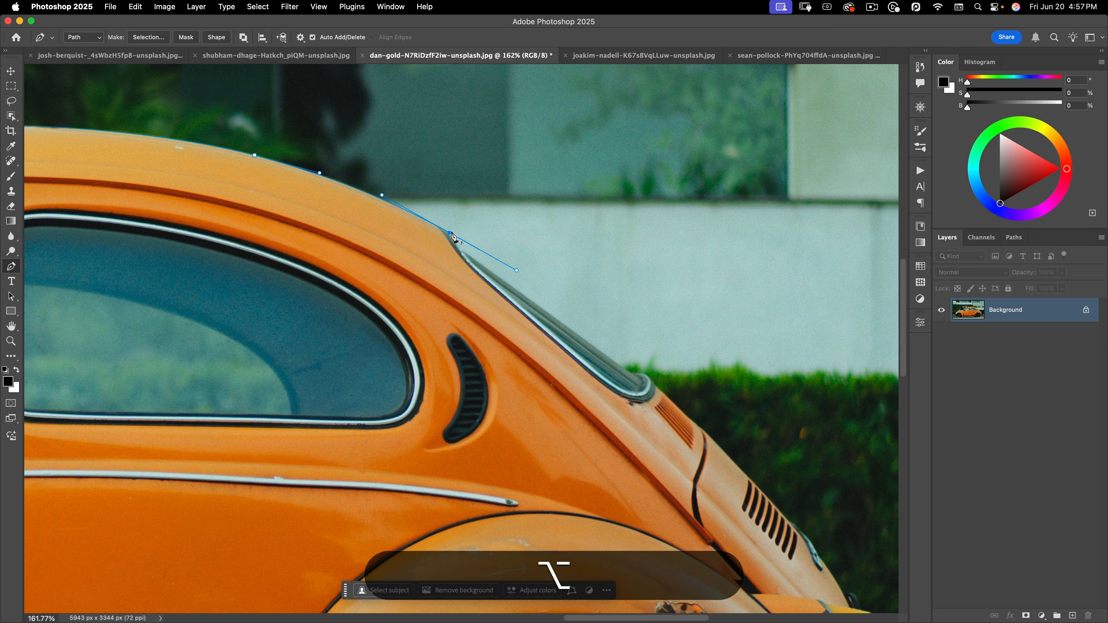
pyautogui.keyDown('alt'); pyautogui.click(452, 232); pyautogui.keyUp('alt')
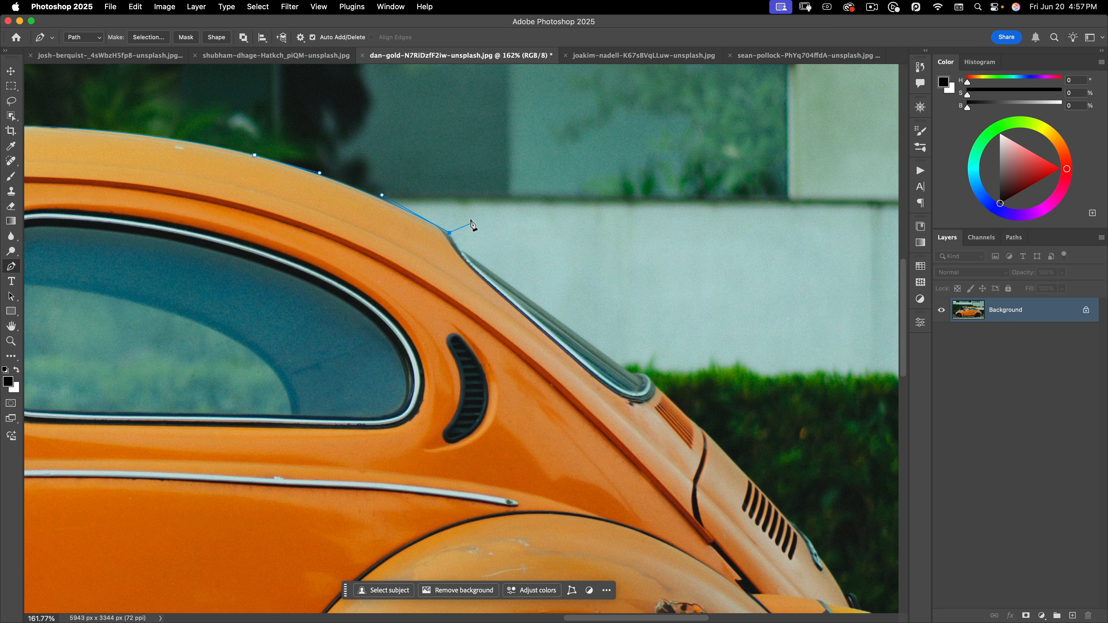
pyautogui.press('alt')
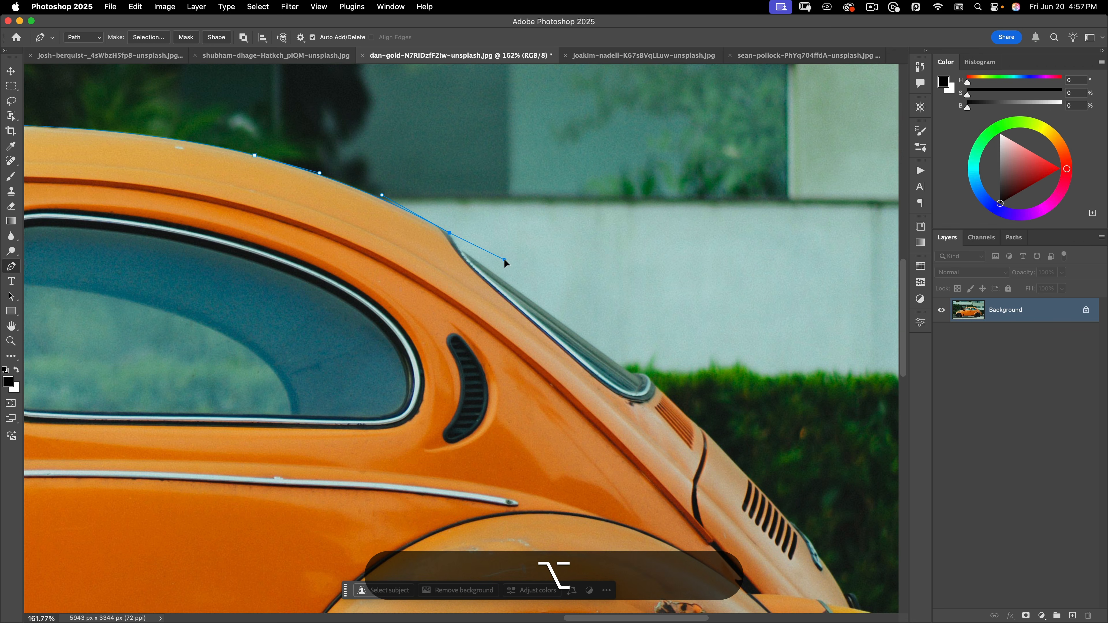
pyautogui.moveTo(505, 260); pyautogui.dragTo(481, 246)
pyautogui.click(461, 252)
pyautogui.moveTo(449, 233)
pyautogui.mouseDown()
pyautogui.moveTo(445, 224)
pyautogui.moveTo(463, 250)
pyautogui.moveTo(449, 232)
pyautogui.mouseUp()
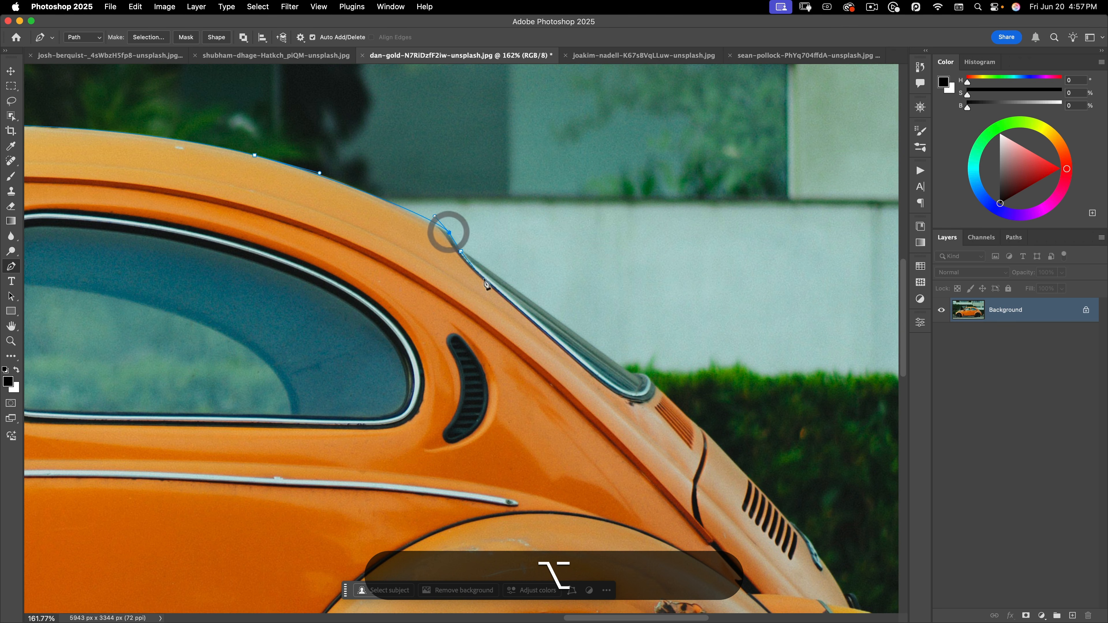
# Add anchors down the rear window trim and engine lid past the vents to the taillight's top
pyautogui.click(631, 374)
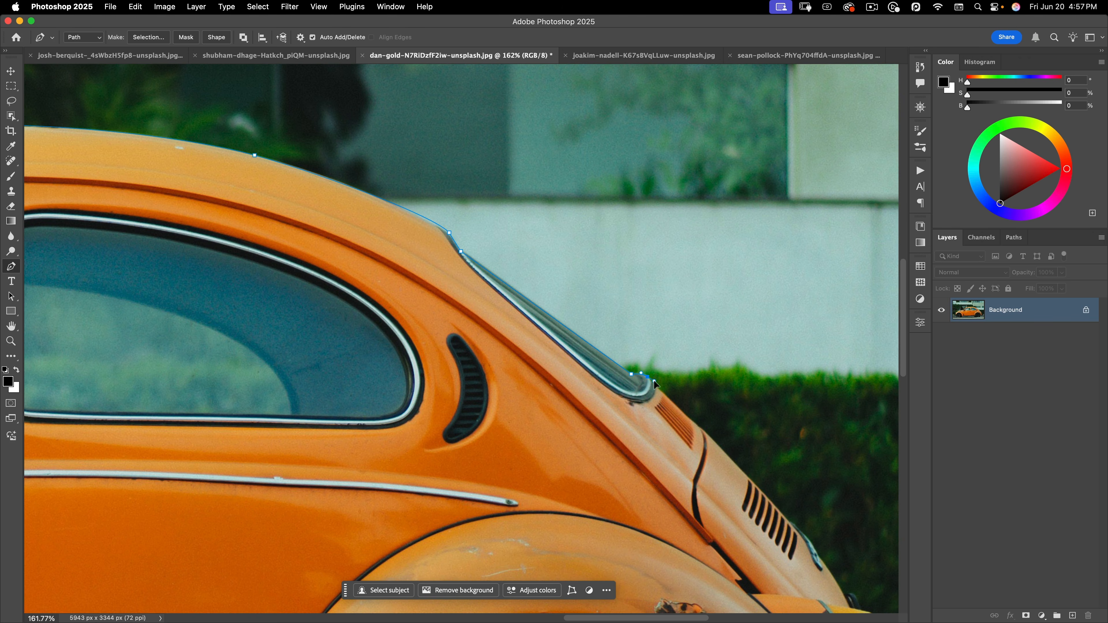
pyautogui.click(694, 423)
pyautogui.press('space')
pyautogui.moveTo(709, 386); pyautogui.dragTo(415, 128)
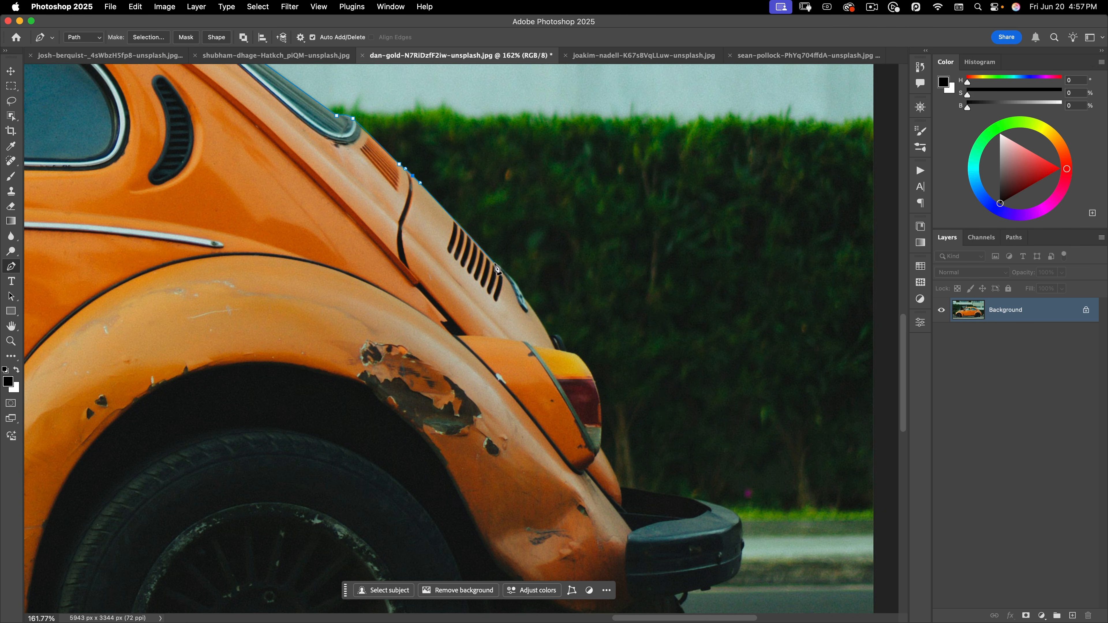
pyautogui.press('alt+super')
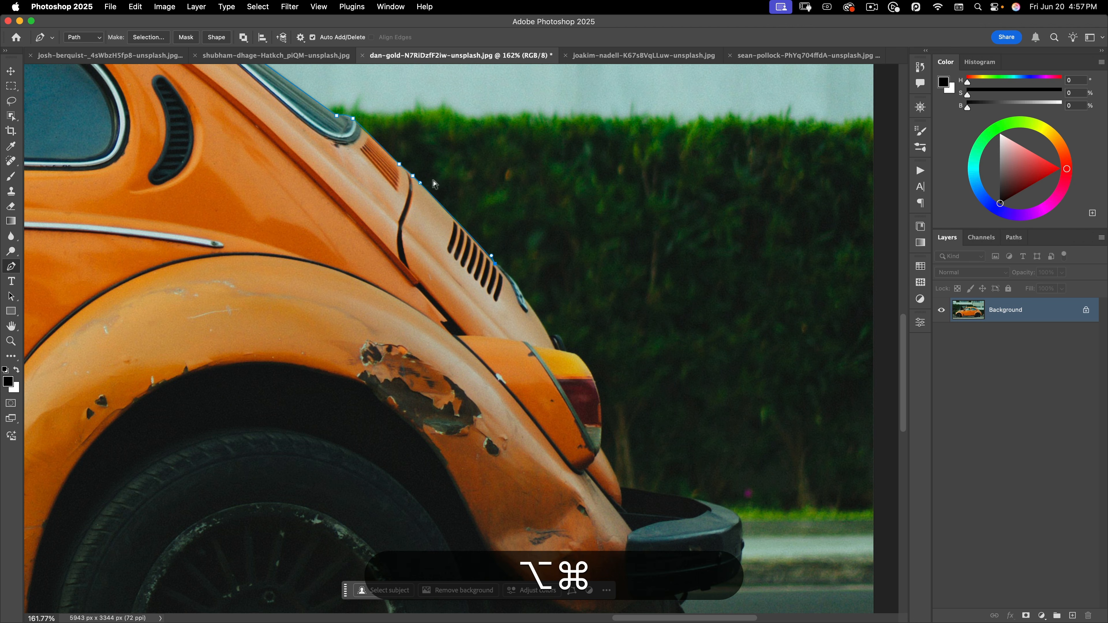
pyautogui.keyDown('super'); pyautogui.click(420, 185); pyautogui.keyUp('super')
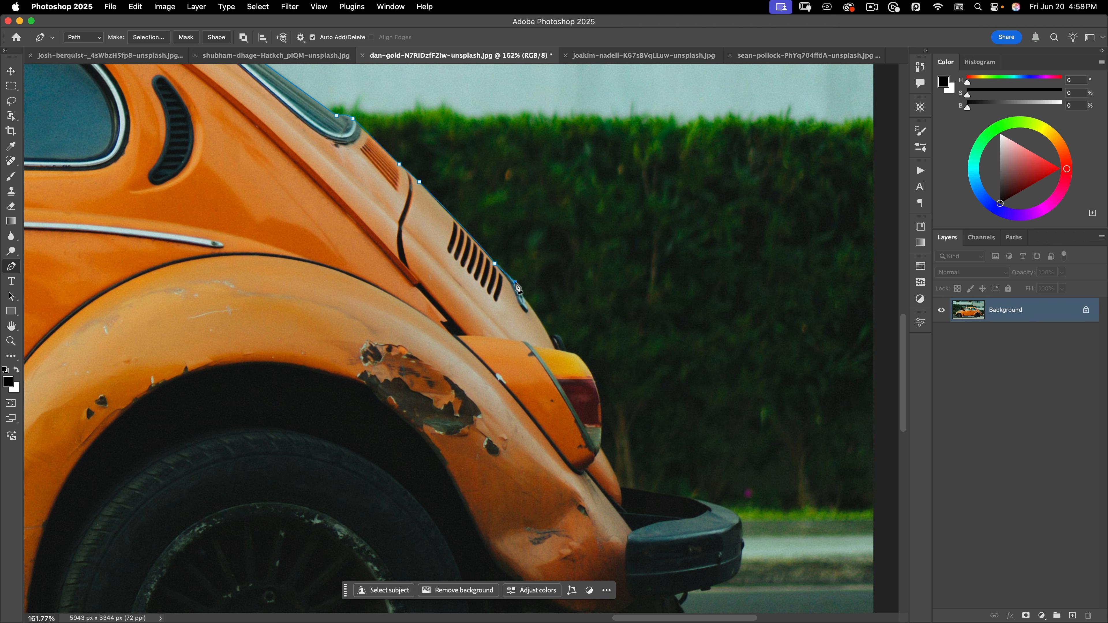
pyautogui.moveTo(525, 295); pyautogui.dragTo(526, 295)
pyautogui.click(560, 363)
pyautogui.press('space')
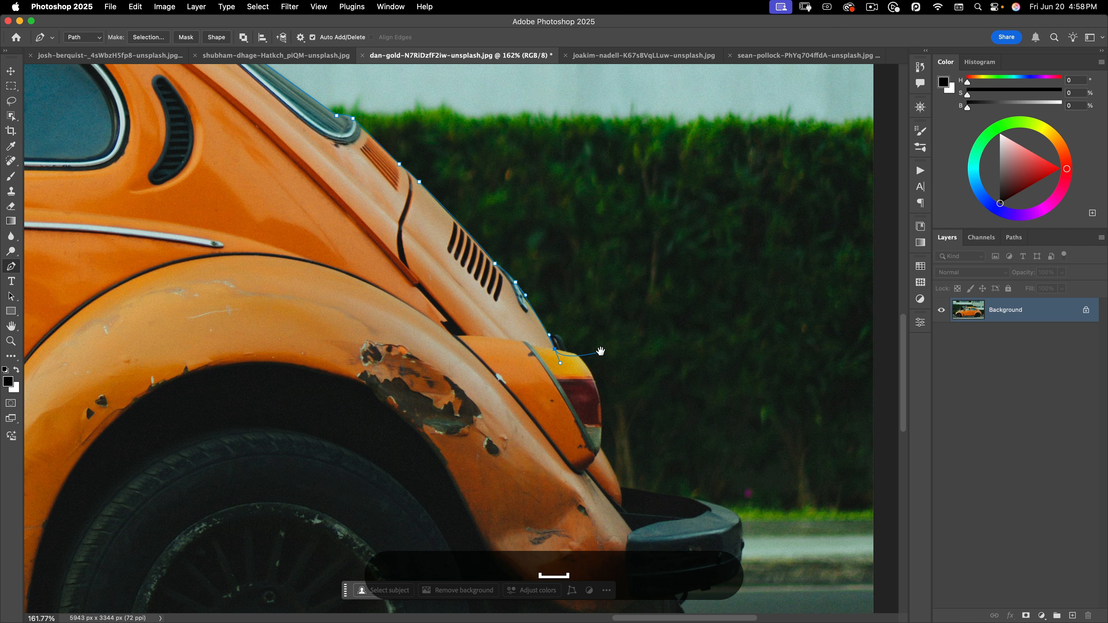
# Zoom in on the taillight and add a curved anchor around its top corner, shortening the previous handle
pyautogui.moveTo(601, 351); pyautogui.dragTo(596, 282)
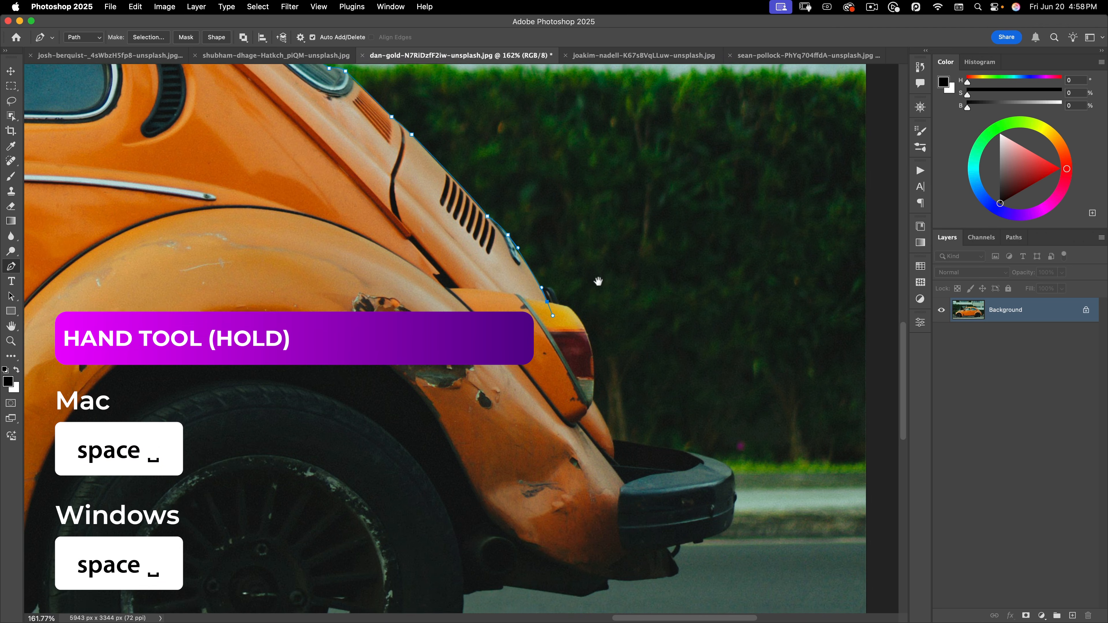
pyautogui.click(598, 281)
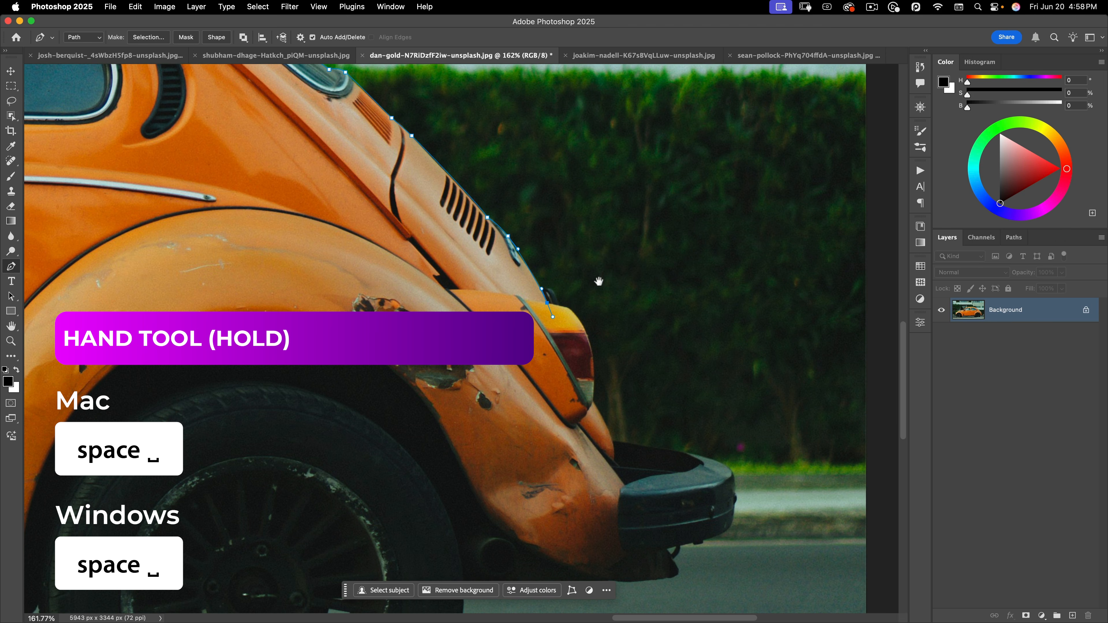
pyautogui.press('super+space')
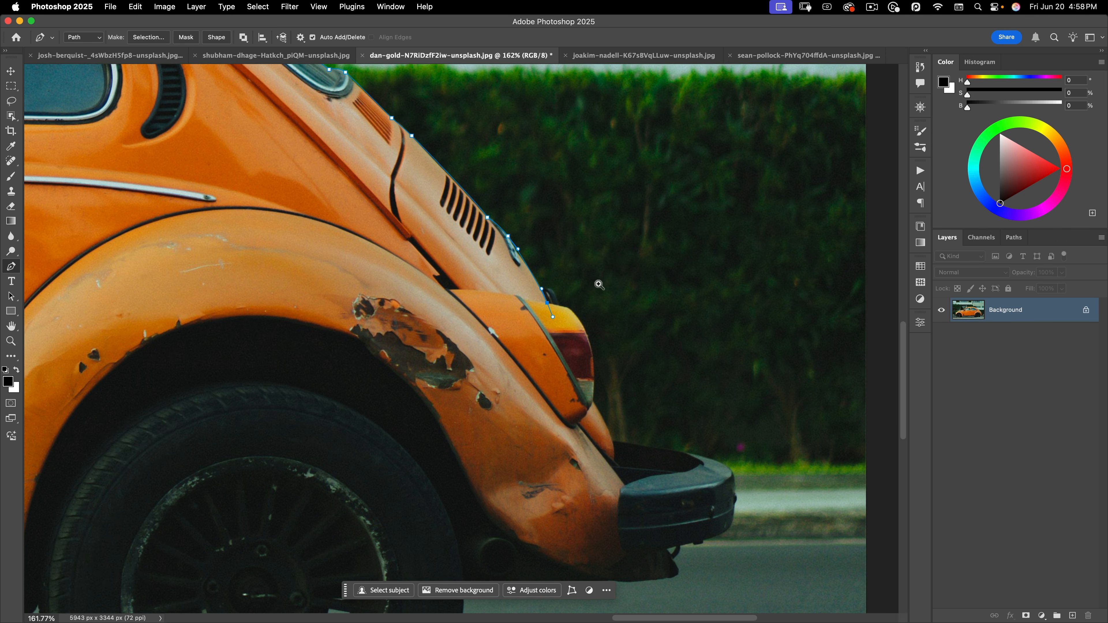
pyautogui.moveTo(581, 305); pyautogui.dragTo(652, 305)
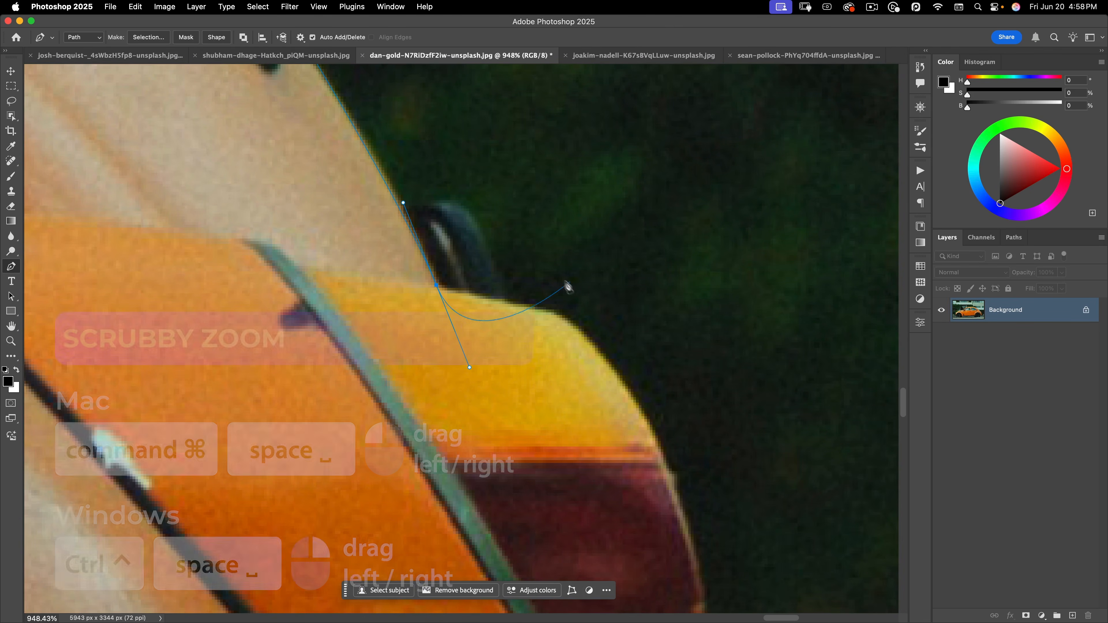
pyautogui.press('alt')
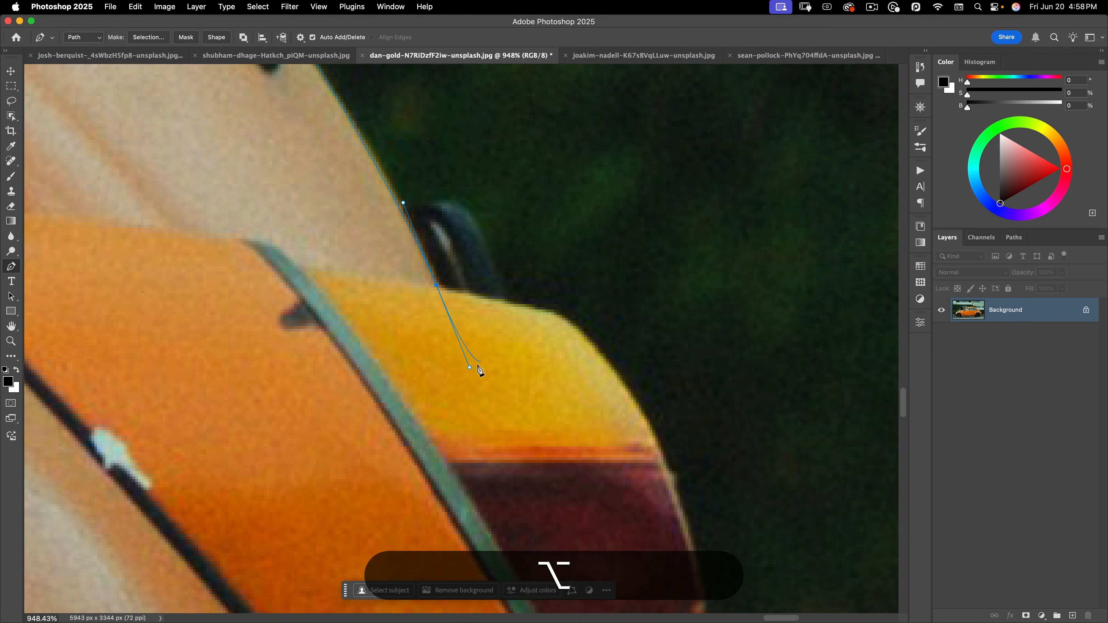
pyautogui.moveTo(490, 303); pyautogui.dragTo(503, 297)
pyautogui.moveTo(584, 336); pyautogui.dragTo(615, 370)
# Reposition and zoom the view onto the car's rear, dismissing the accidentally opened Spotlight search
pyautogui.scroll(-10, 613, 369)
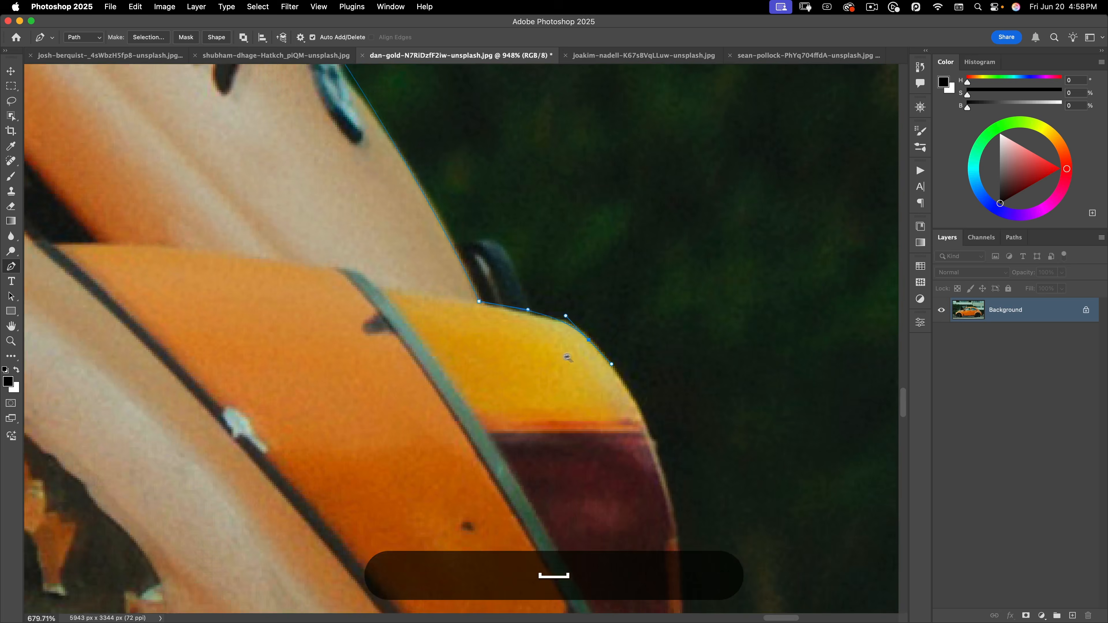
pyautogui.scroll(-5, 512, 366)
pyautogui.scroll(6, 512, 366)
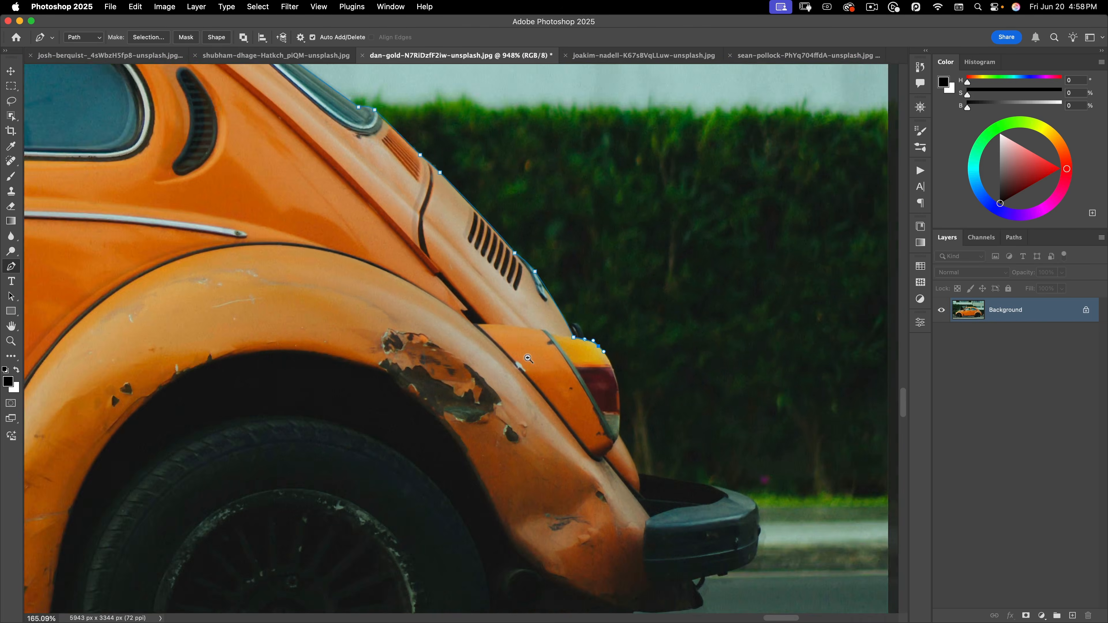
pyautogui.press('space')
pyautogui.moveTo(522, 361); pyautogui.dragTo(472, 232)
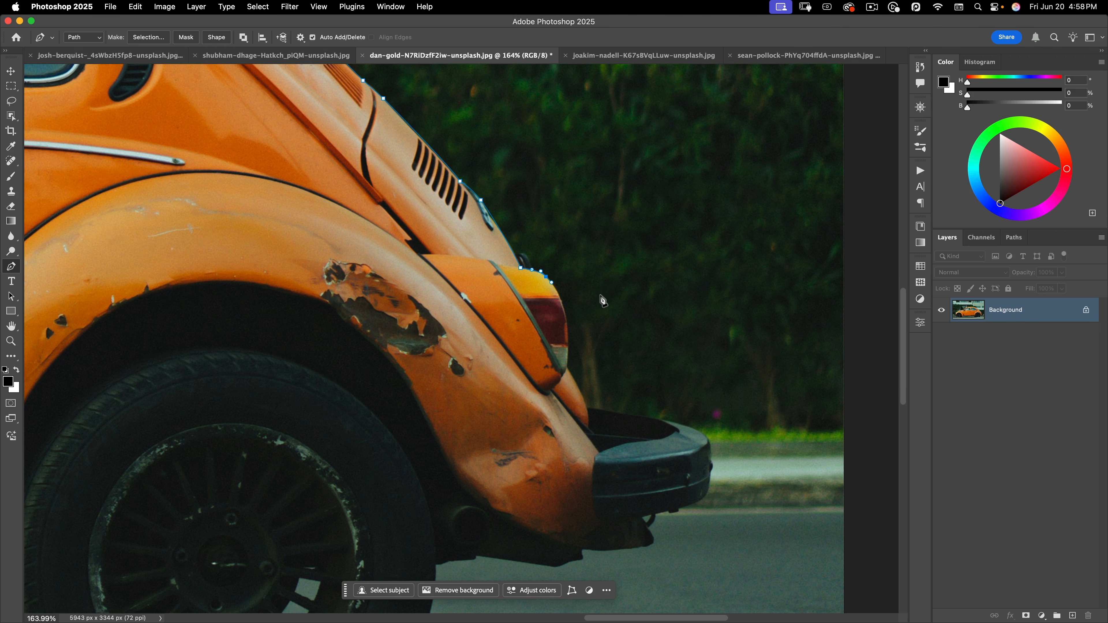
pyautogui.press('super')
pyautogui.press('super+space')
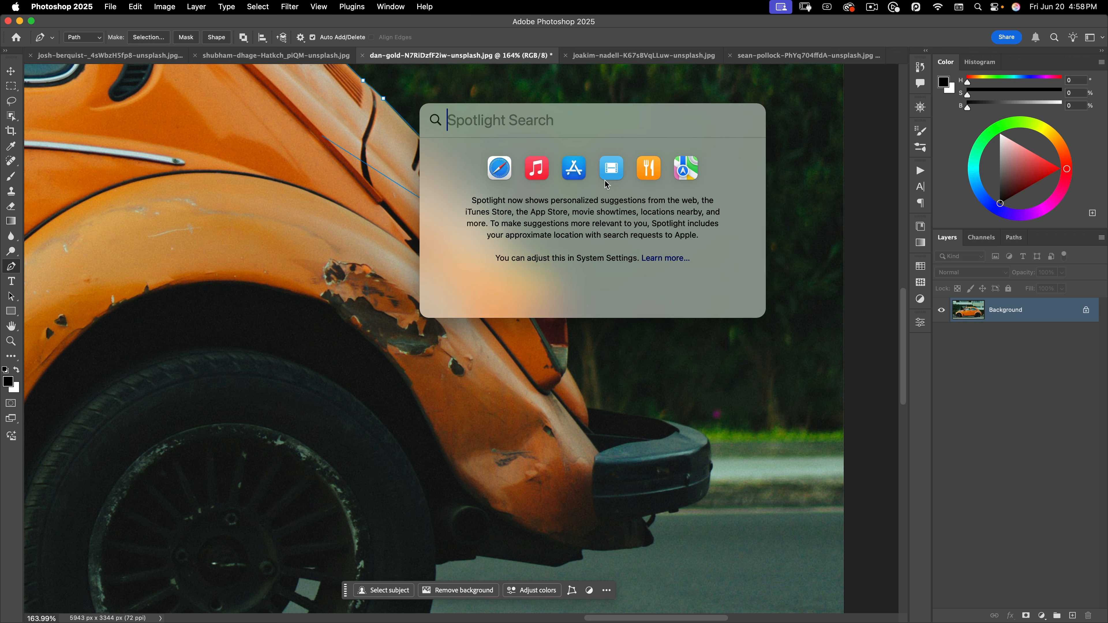
pyautogui.press('Escape')
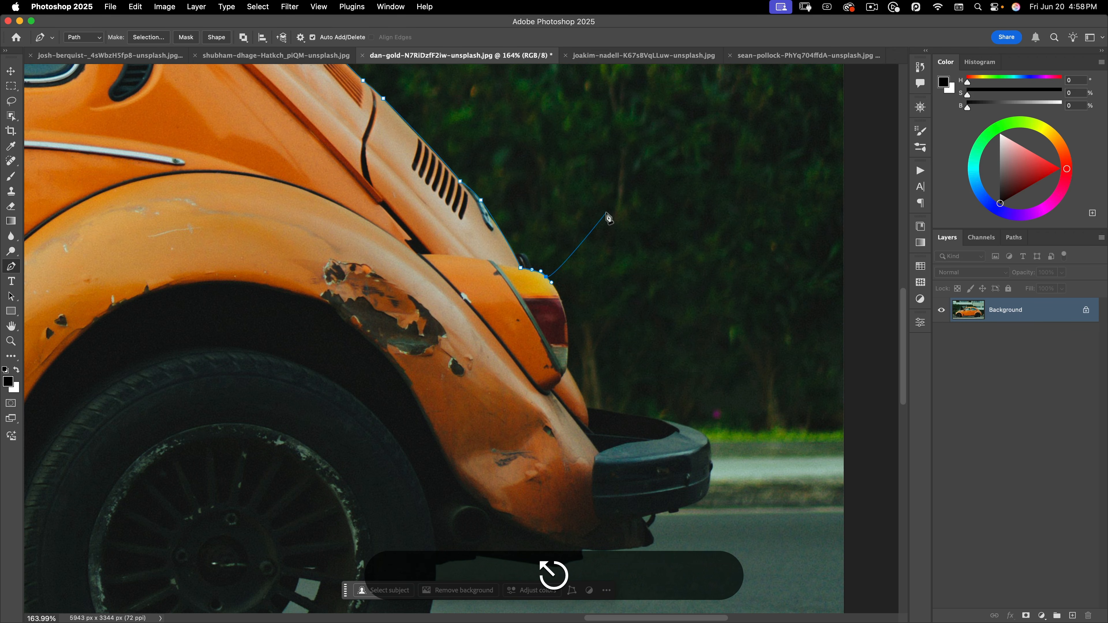
pyautogui.press('space')
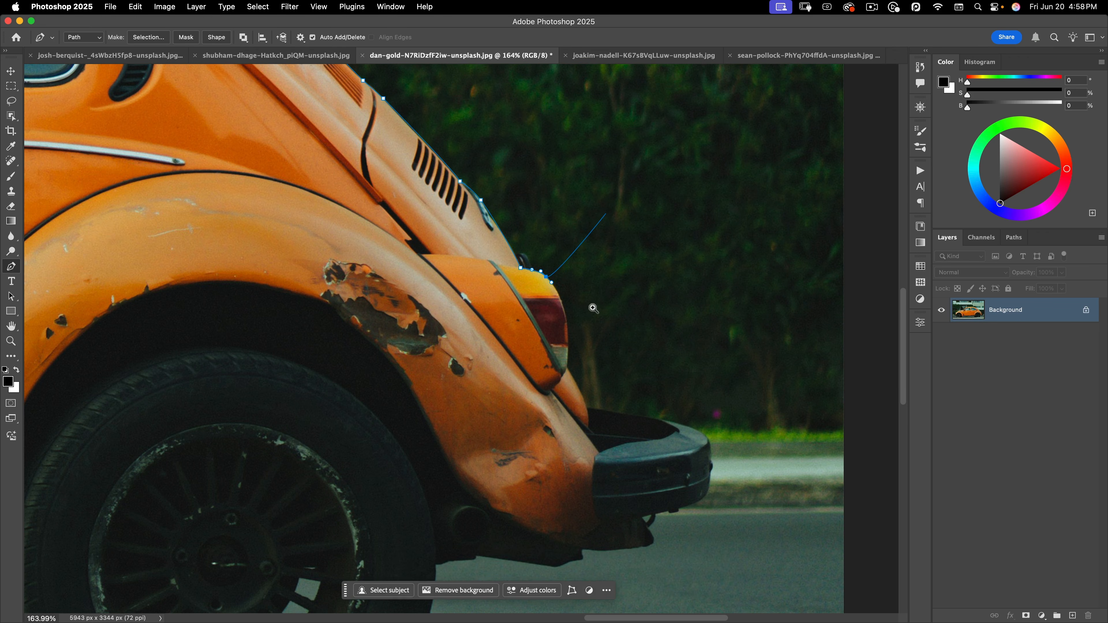
pyautogui.moveTo(577, 297); pyautogui.dragTo(601, 296)
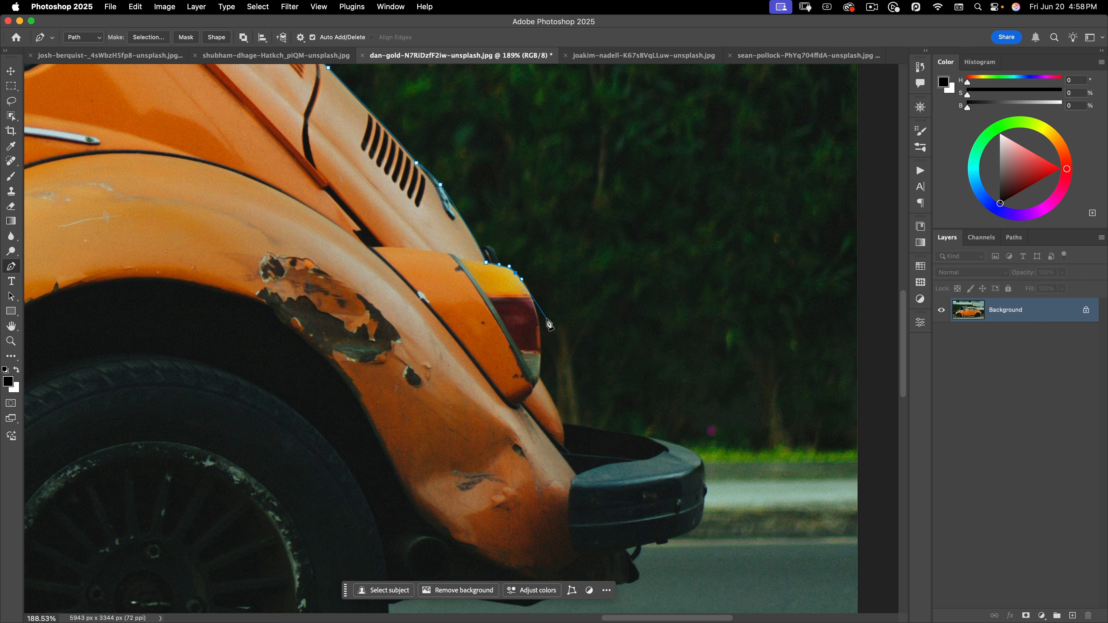
# Zoom out to 66.67% to check the whole Beetle, then zoom back in on the taillight
pyautogui.press('space')
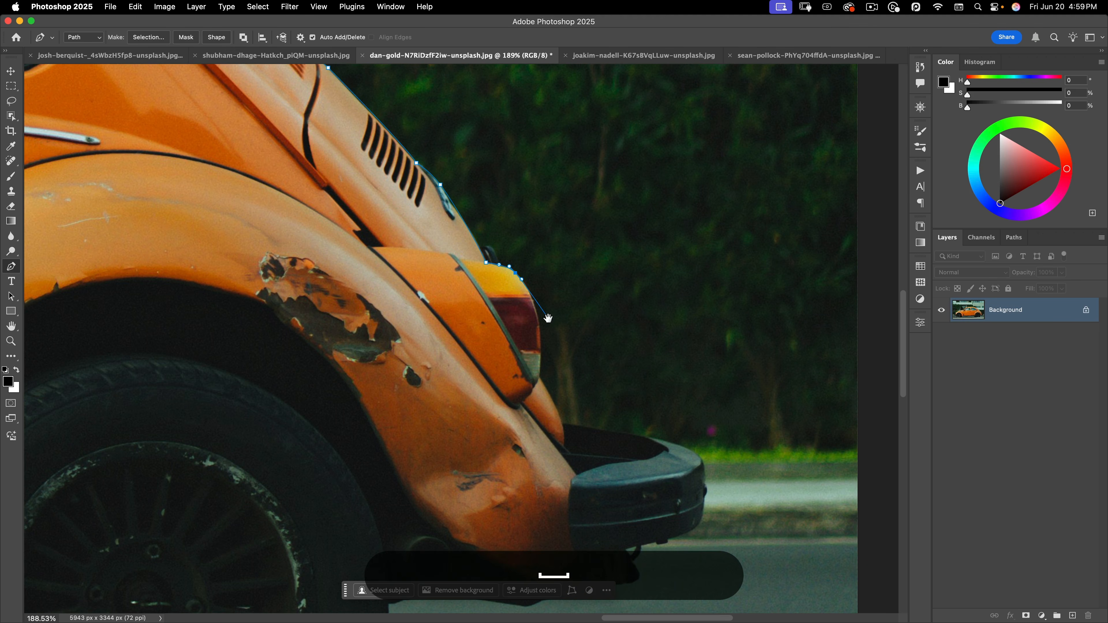
pyautogui.keyDown('alt'); pyautogui.keyDown('super'); pyautogui.click(549, 319); pyautogui.keyUp('super'); pyautogui.keyUp('alt')
pyautogui.keyDown('alt'); pyautogui.keyDown('super'); pyautogui.click(560, 310); pyautogui.keyUp('super'); pyautogui.keyUp('alt')
pyautogui.keyDown('super'); pyautogui.click(648, 344); pyautogui.keyUp('super')
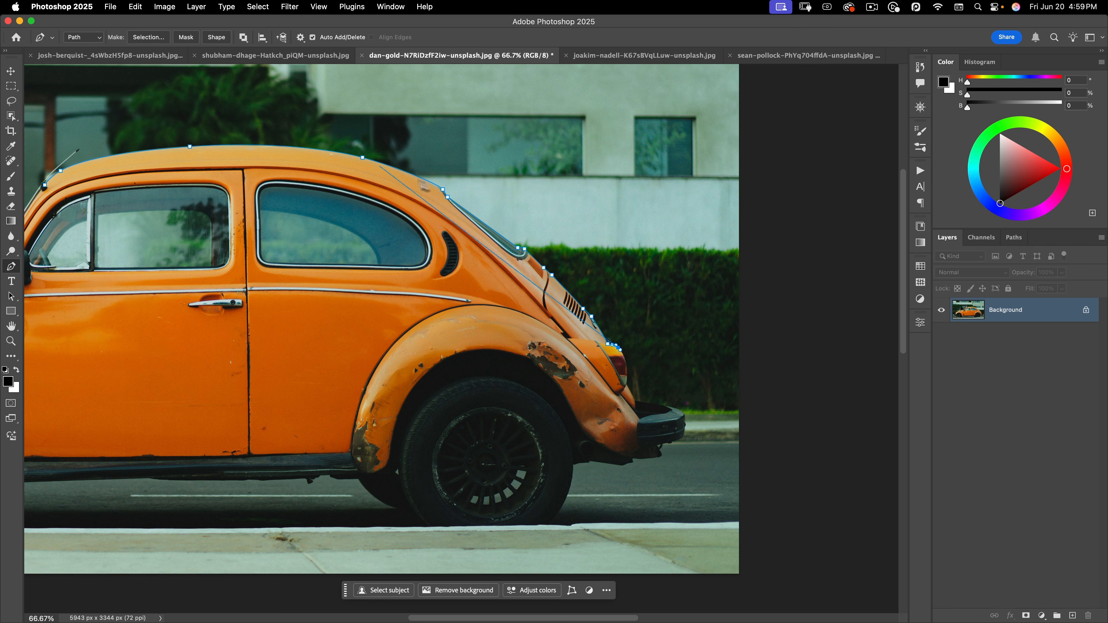
pyautogui.press('space')
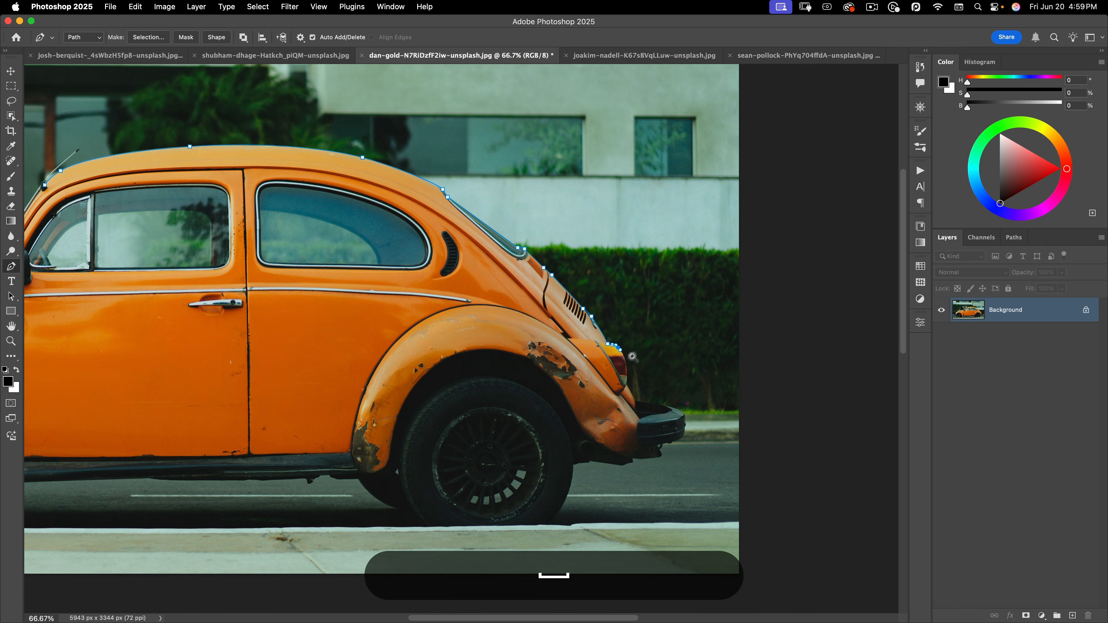
pyautogui.moveTo(631, 361); pyautogui.dragTo(725, 336)
# Place anchors from the taillight's upper curve down its edge to its bottom
pyautogui.scroll(-5, 725, 337)
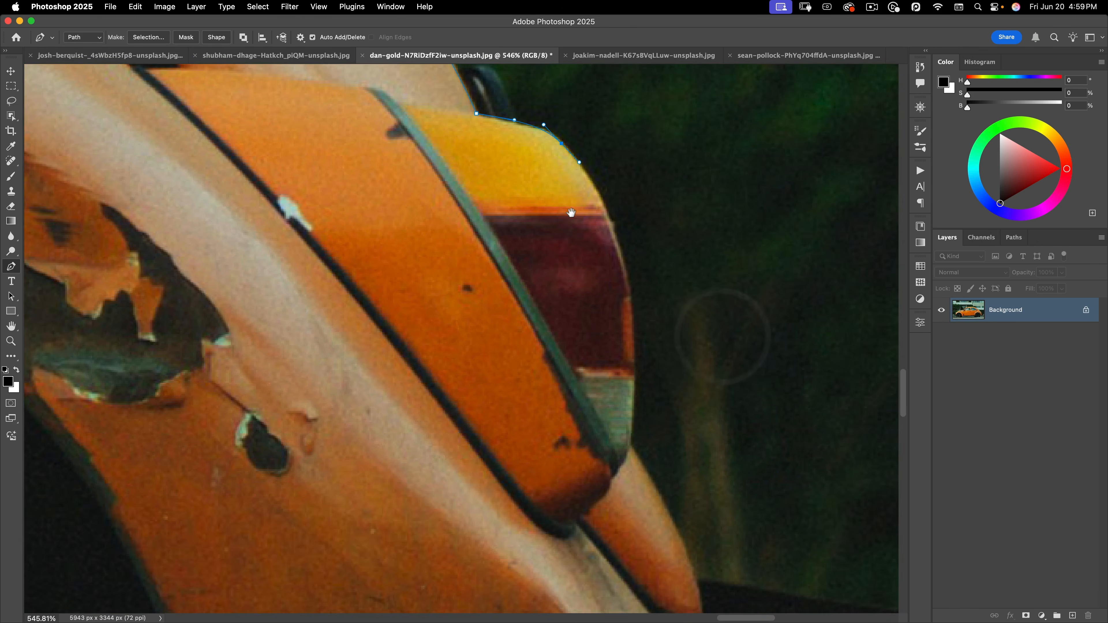
pyautogui.click(599, 192)
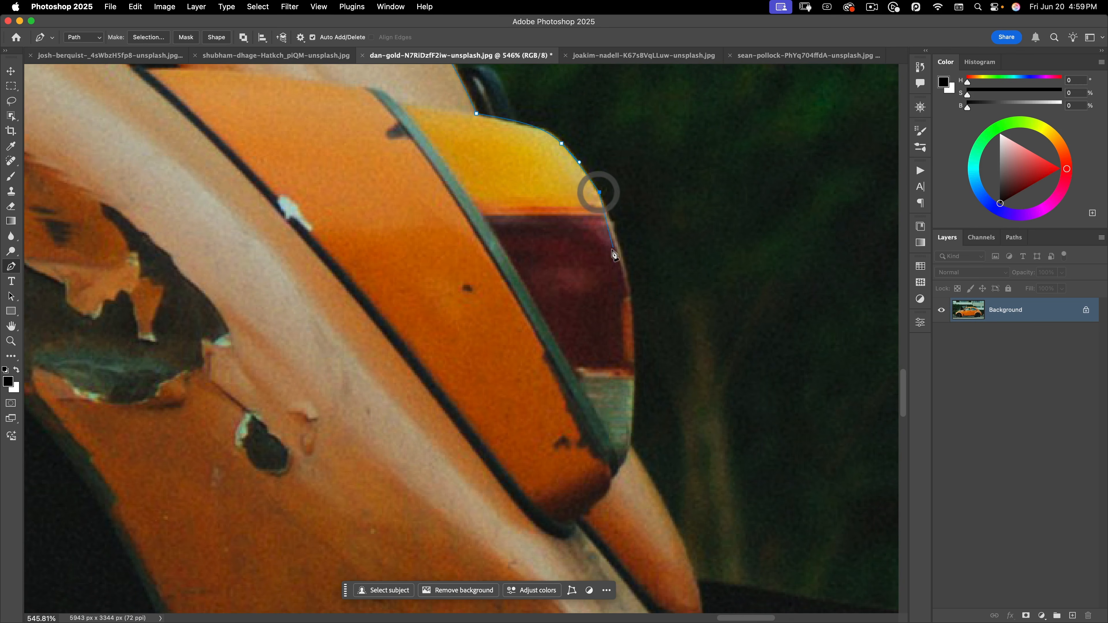
pyautogui.click(621, 250)
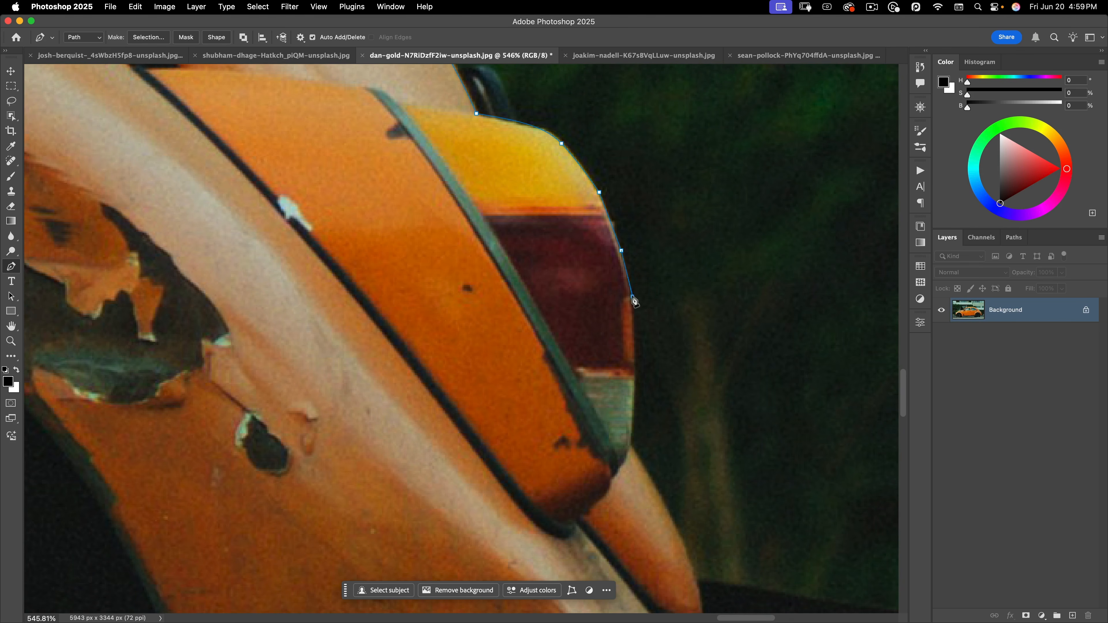
pyautogui.click(633, 296)
pyautogui.click(635, 338)
pyautogui.click(634, 399)
pyautogui.click(631, 441)
# Continue anchors below the taillight down the rear fender edge to its bottom
pyautogui.scroll(-5, 626, 247)
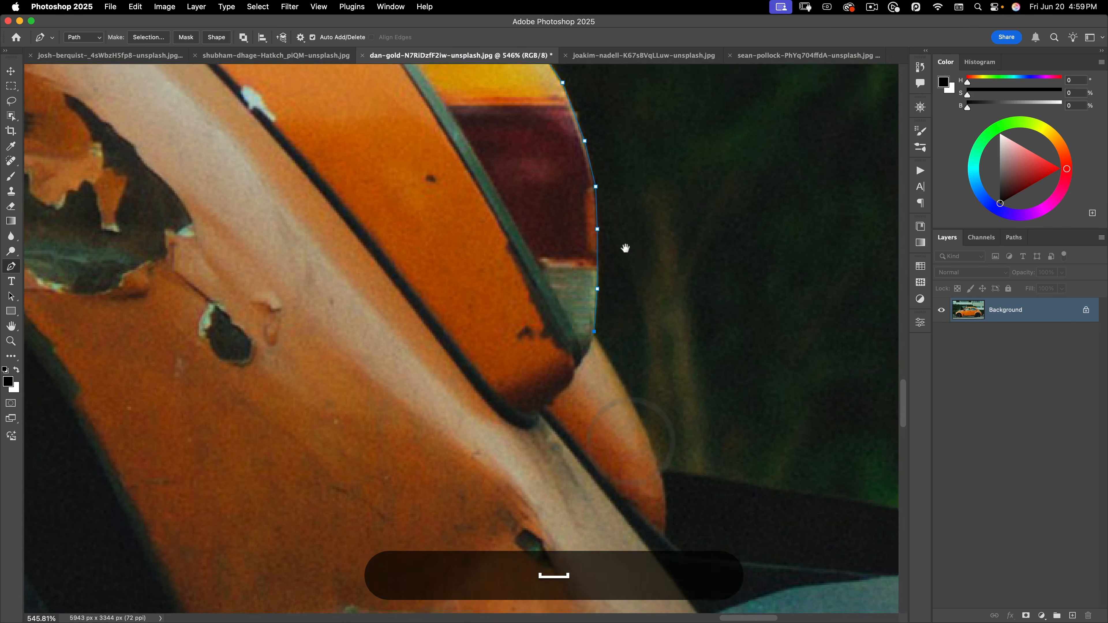
pyautogui.click(627, 373)
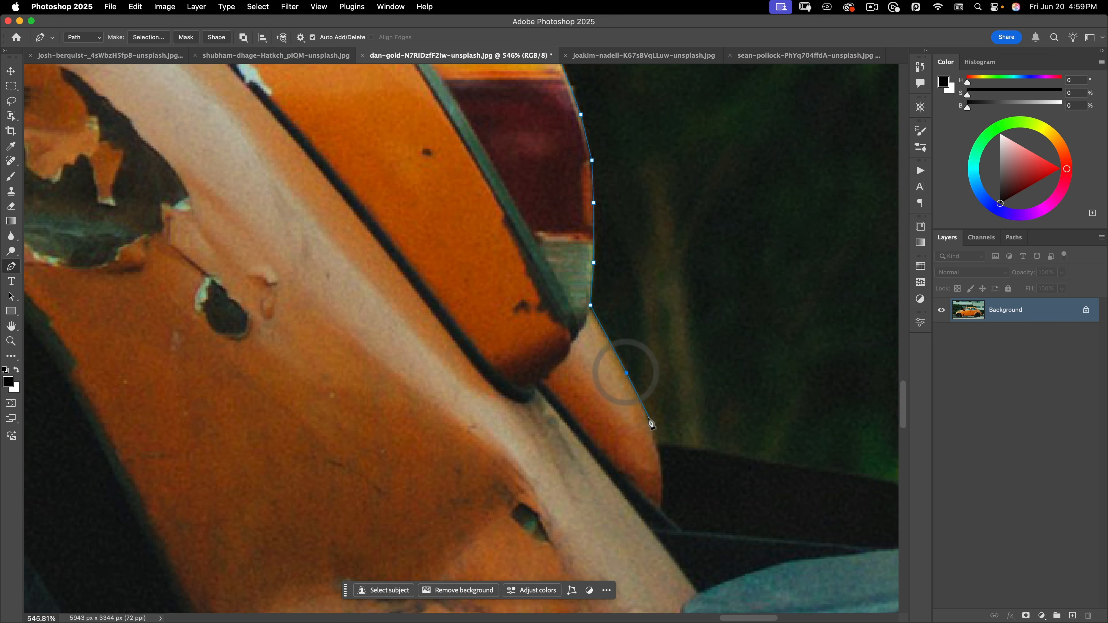
pyautogui.click(649, 420)
pyautogui.click(662, 465)
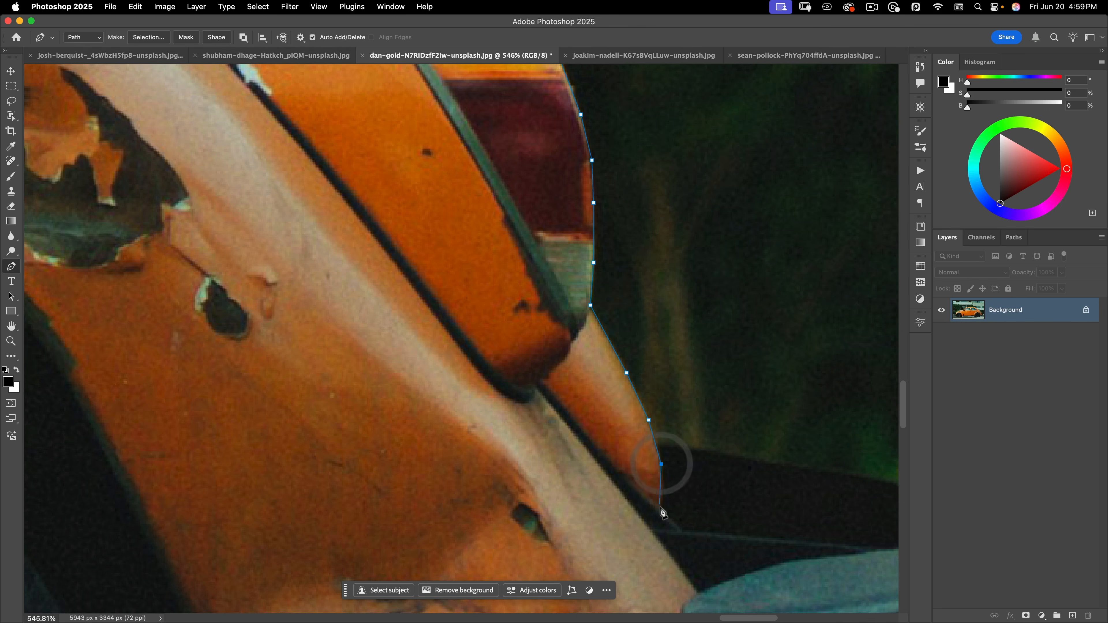
pyautogui.click(661, 508)
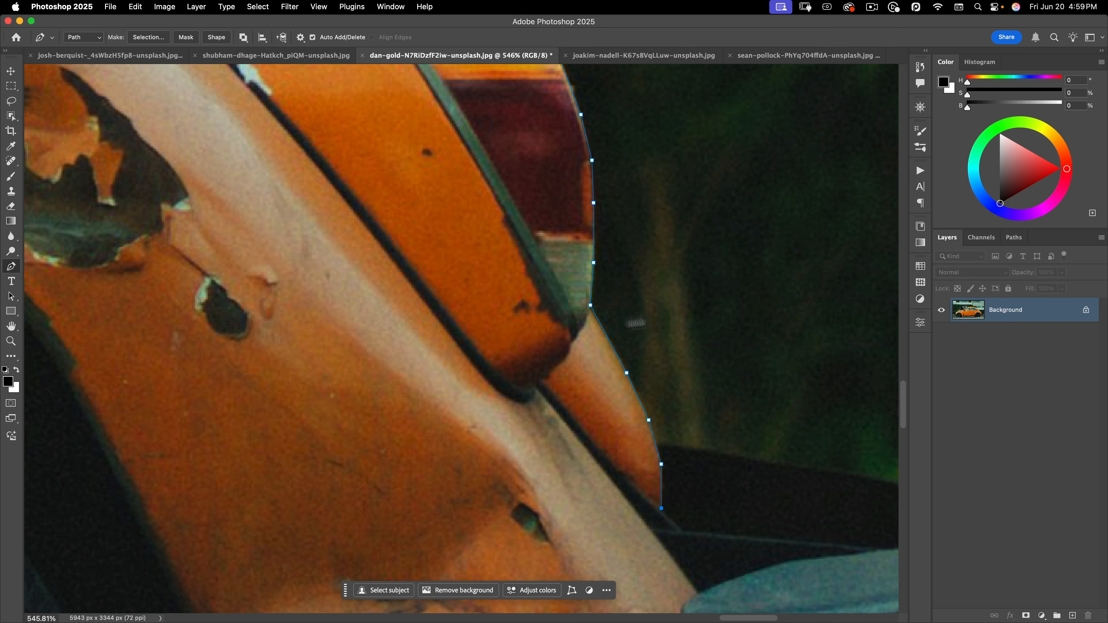
pyautogui.press('space')
pyautogui.moveTo(635, 270); pyautogui.dragTo(648, 372)
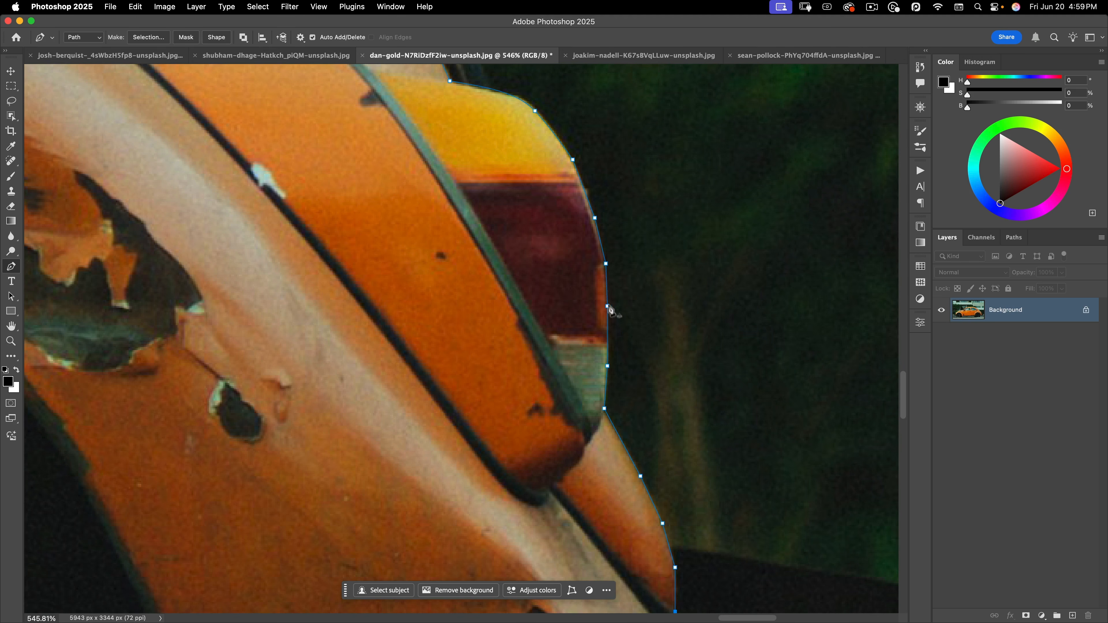
pyautogui.keyDown('alt'); pyautogui.keyDown('super'); pyautogui.click(690, 265); pyautogui.keyUp('super'); pyautogui.keyUp('alt')
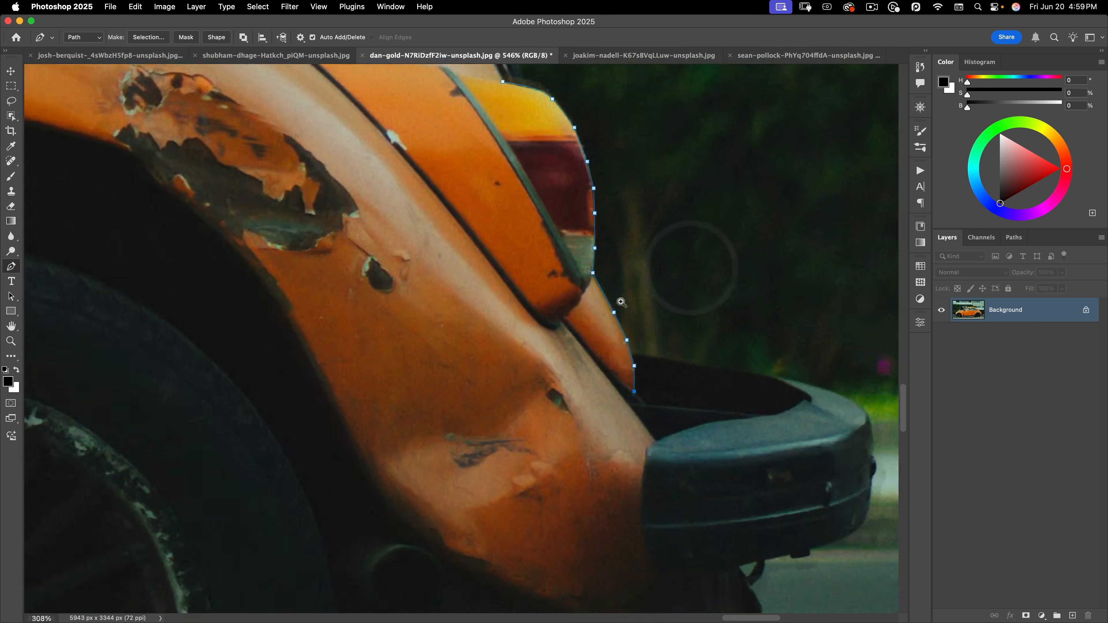
pyautogui.keyDown('alt'); pyautogui.keyDown('super'); pyautogui.click(621, 302); pyautogui.keyUp('super'); pyautogui.keyUp('alt')
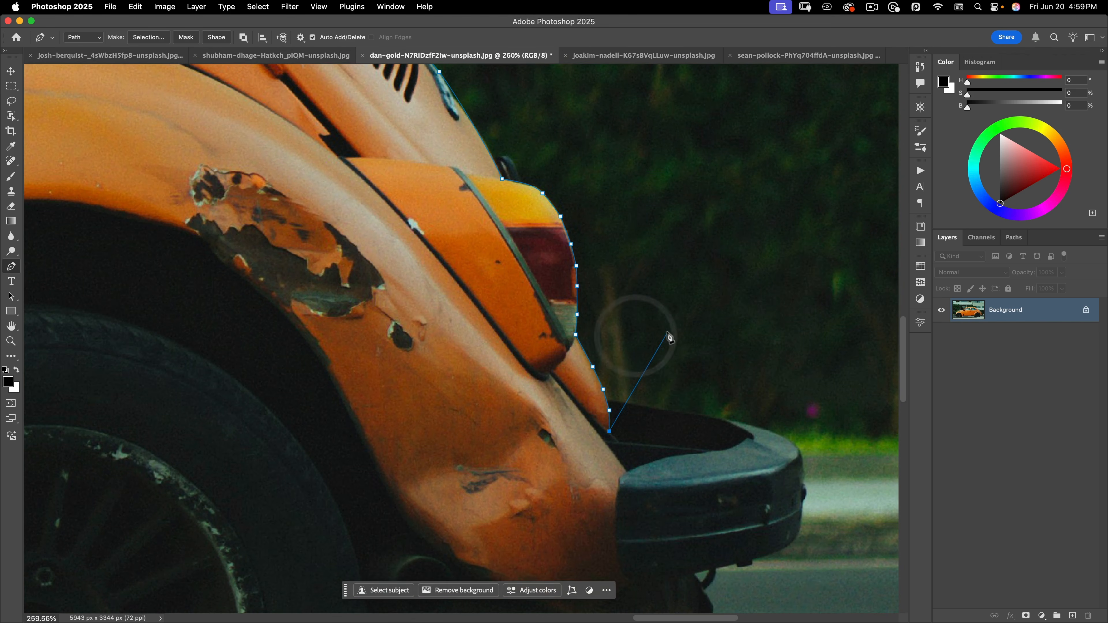
# Undo the stray anchor, redo the taillight side, and curve the path along the bumper top
pyautogui.press('super+z')
pyautogui.press('super+z')
pyautogui.press('super+z')
pyautogui.press('super+z')
pyautogui.press('super+z')
pyautogui.press('super+z')
pyautogui.press('super+z')
pyautogui.press('super+z')
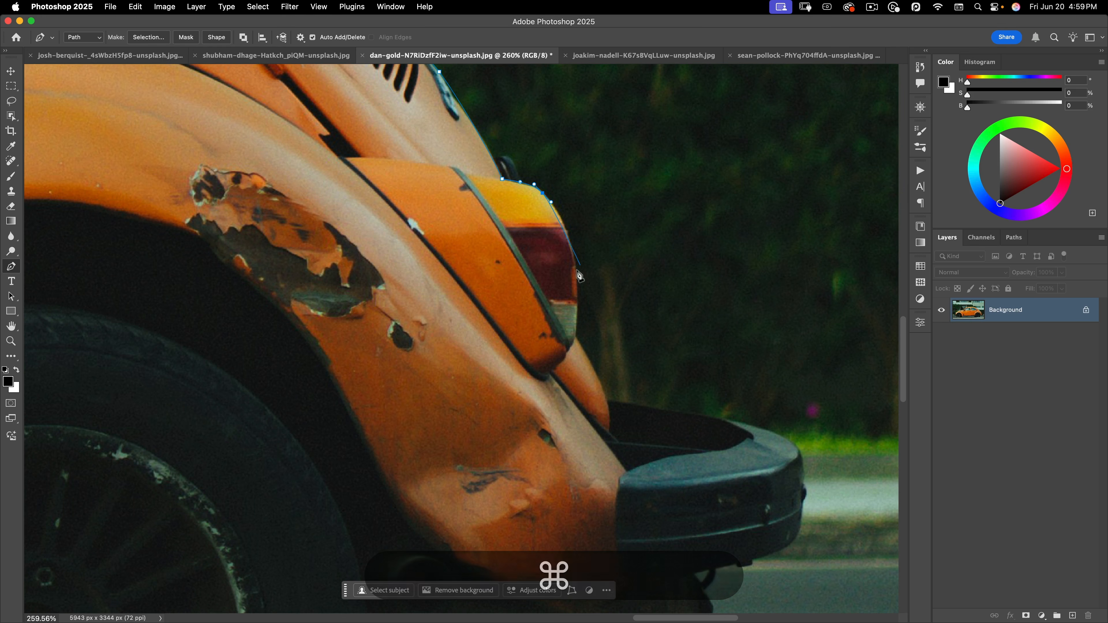
pyautogui.moveTo(578, 282); pyautogui.dragTo(579, 305)
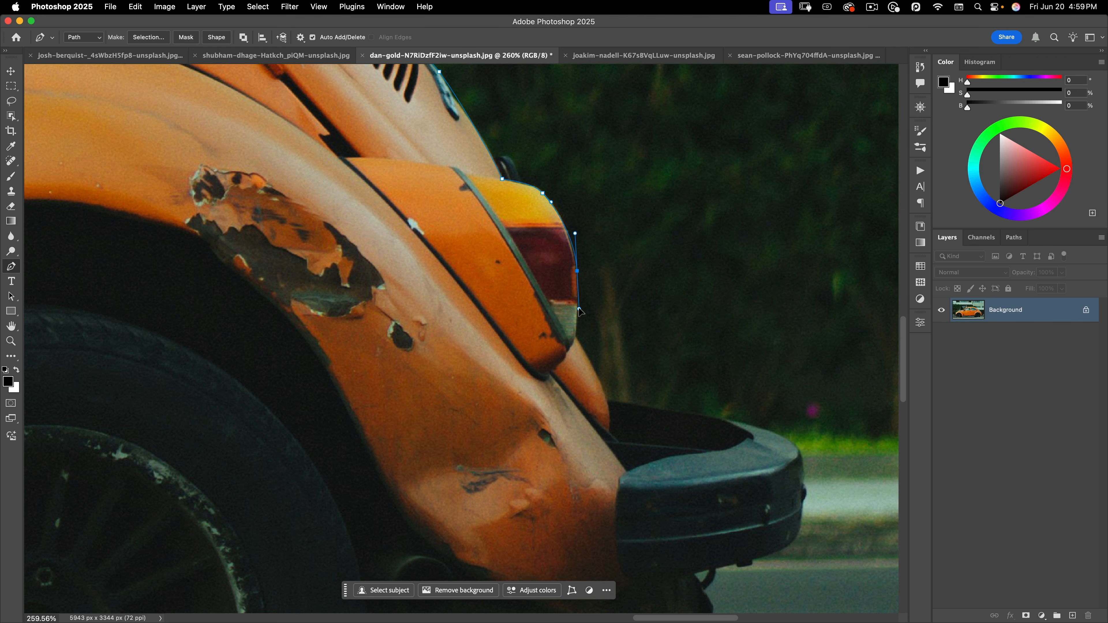
pyautogui.click(575, 336)
pyautogui.keyDown('alt'); pyautogui.click(607, 400); pyautogui.keyUp('alt')
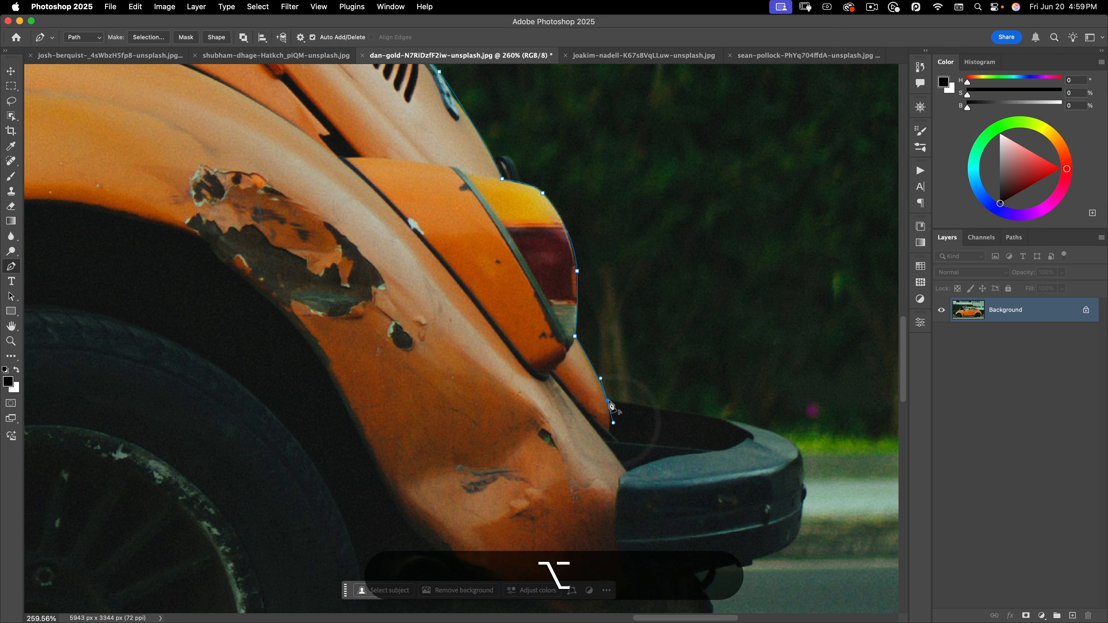
pyautogui.moveTo(743, 422); pyautogui.dragTo(698, 231)
pyautogui.scroll(3, 807, 437)
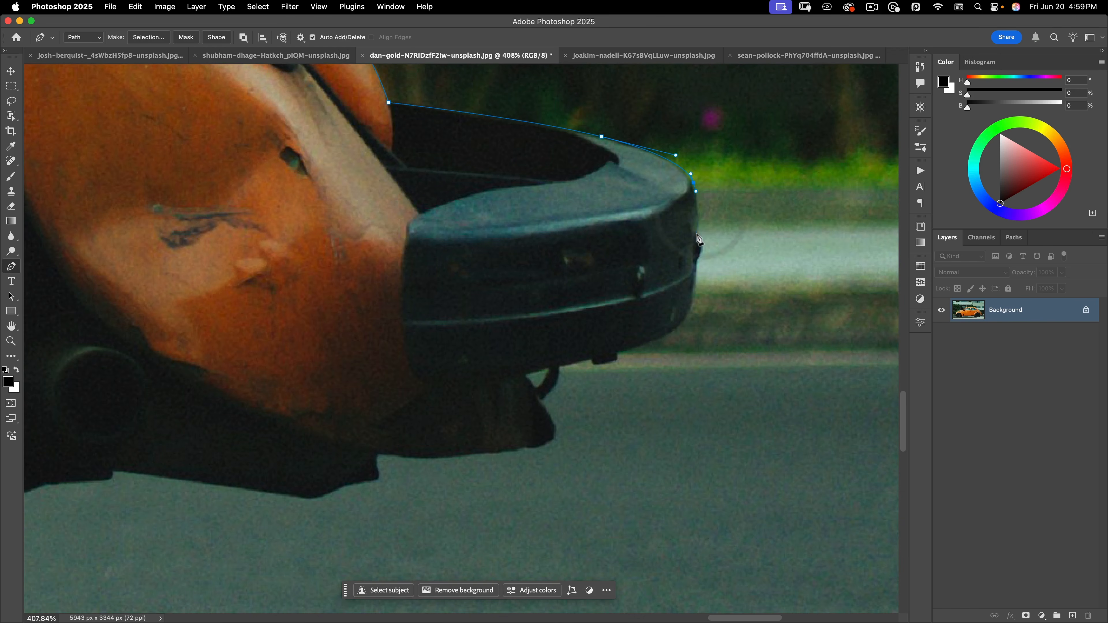
# Round the rear bumper's corner and outer end with anchors, breaking handles at the corners
pyautogui.click(698, 234)
pyautogui.moveTo(682, 273); pyautogui.dragTo(682, 273)
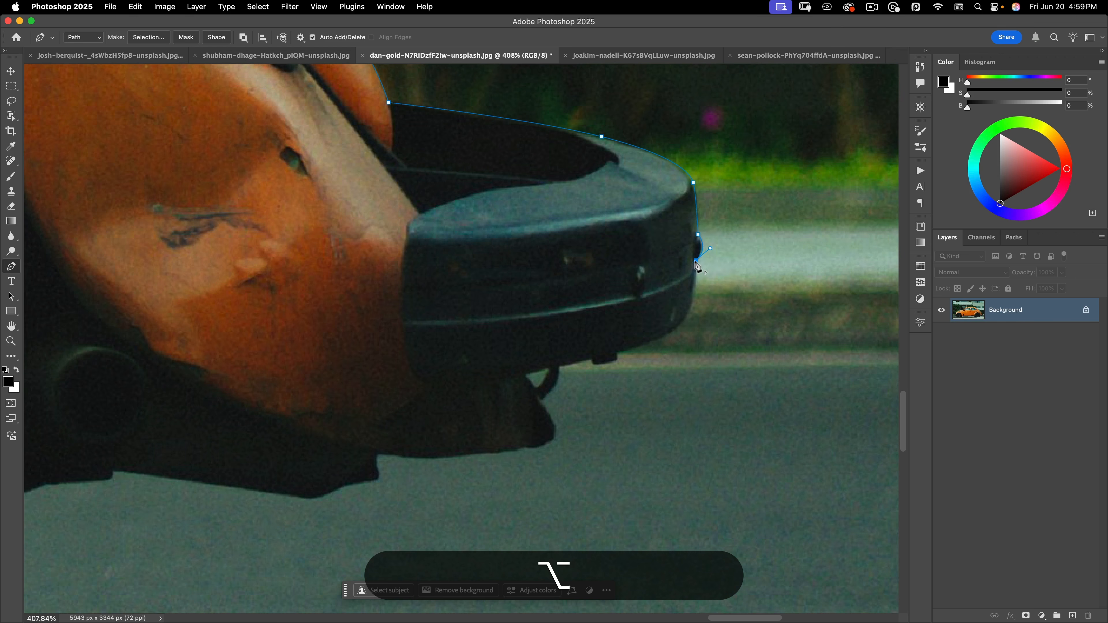
pyautogui.keyDown('alt'); pyautogui.click(696, 260); pyautogui.keyUp('alt')
pyautogui.moveTo(679, 325); pyautogui.dragTo(667, 332)
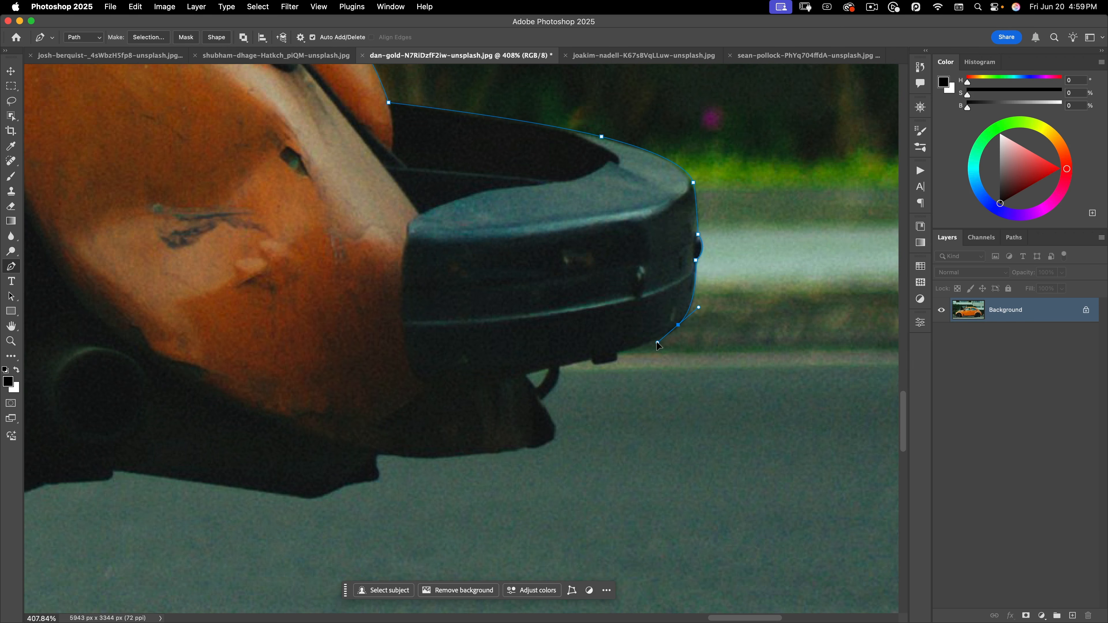
pyautogui.click(619, 351)
pyautogui.click(618, 359)
pyautogui.moveTo(598, 365); pyautogui.dragTo(596, 364)
pyautogui.keyDown('alt'); pyautogui.click(592, 356); pyautogui.keyUp('alt')
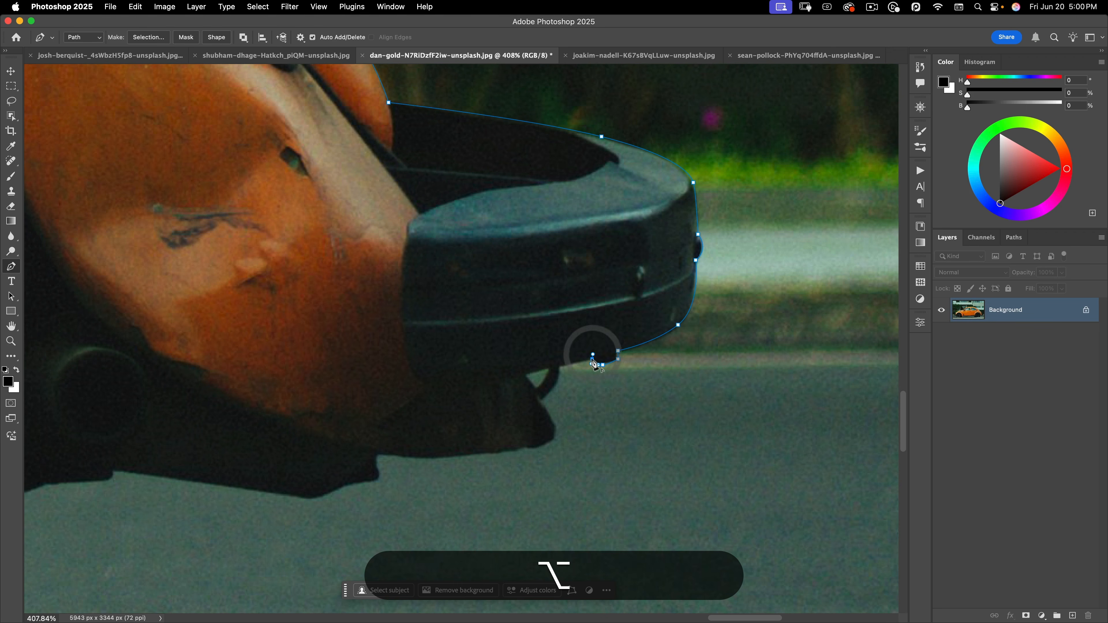
# Curve the path around the bumper bracket and left along the car's lower edge
pyautogui.click(562, 366)
pyautogui.moveTo(541, 401); pyautogui.dragTo(525, 413)
pyautogui.keyDown('alt'); pyautogui.click(541, 402); pyautogui.keyUp('alt')
pyautogui.scroll(-2, 540, 402)
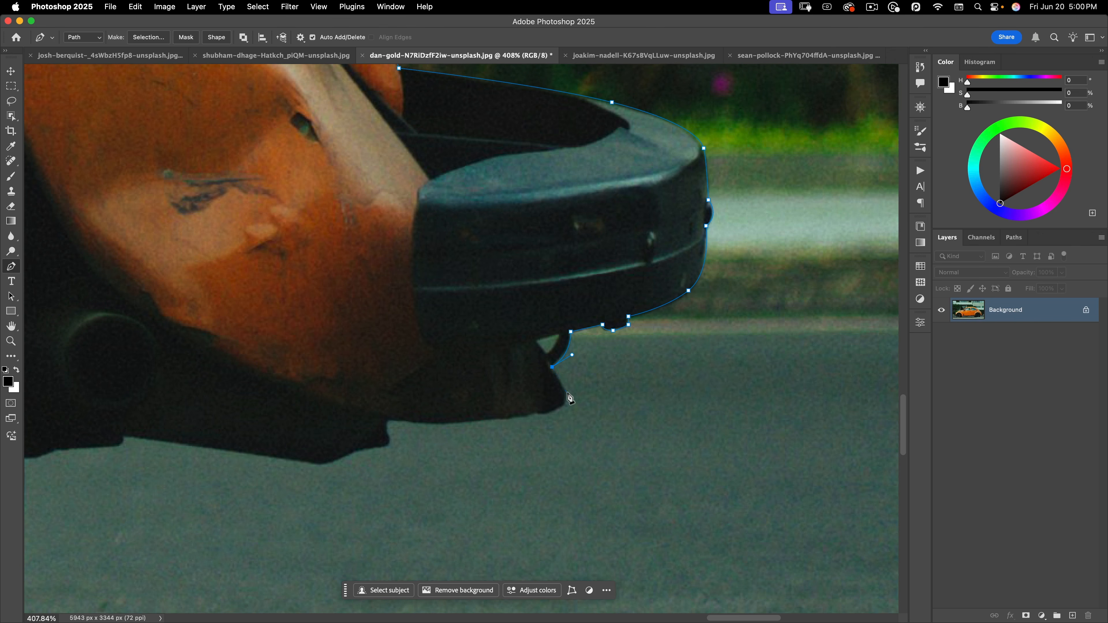
pyautogui.moveTo(567, 400); pyautogui.dragTo(561, 410)
pyautogui.moveTo(459, 422); pyautogui.dragTo(286, 458)
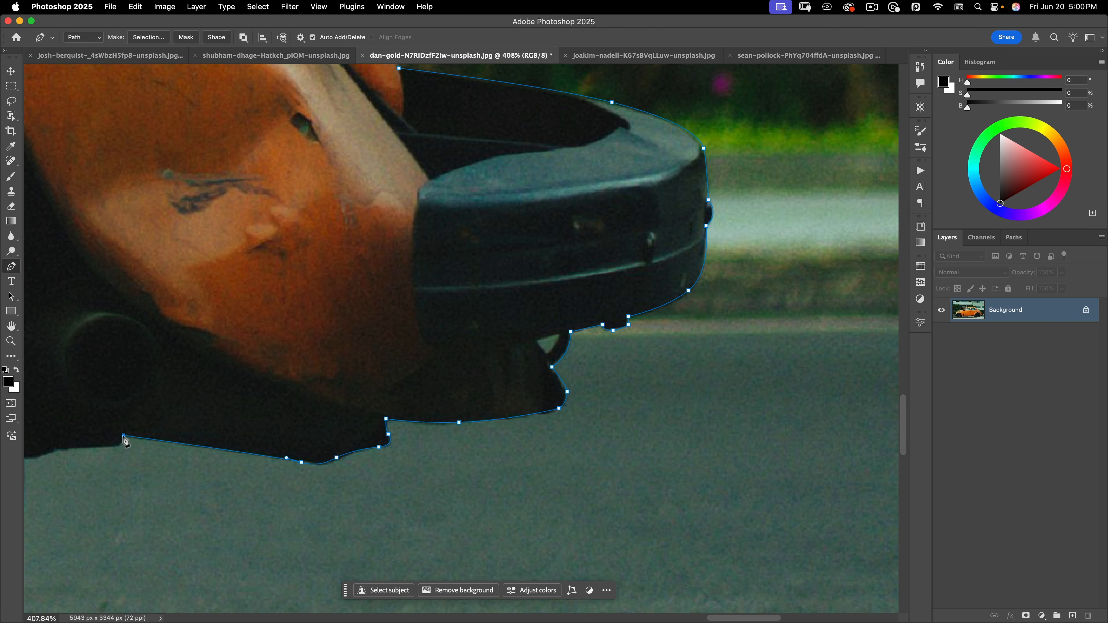
pyautogui.press('super+space')
pyautogui.moveTo(720, 334)
pyautogui.mouseDown()
pyautogui.moveTo(669, 353)
pyautogui.moveTo(714, 352)
pyautogui.mouseUp()
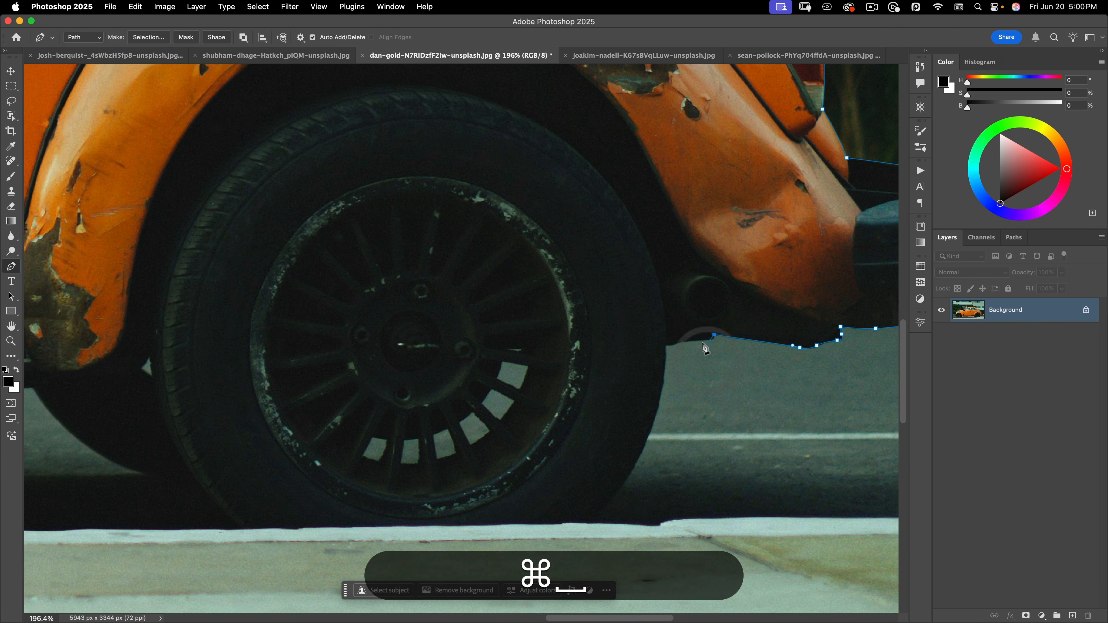
# Extend the path to the rear tyre, curve down around it, and add an anchor along the curb
pyautogui.click(664, 340)
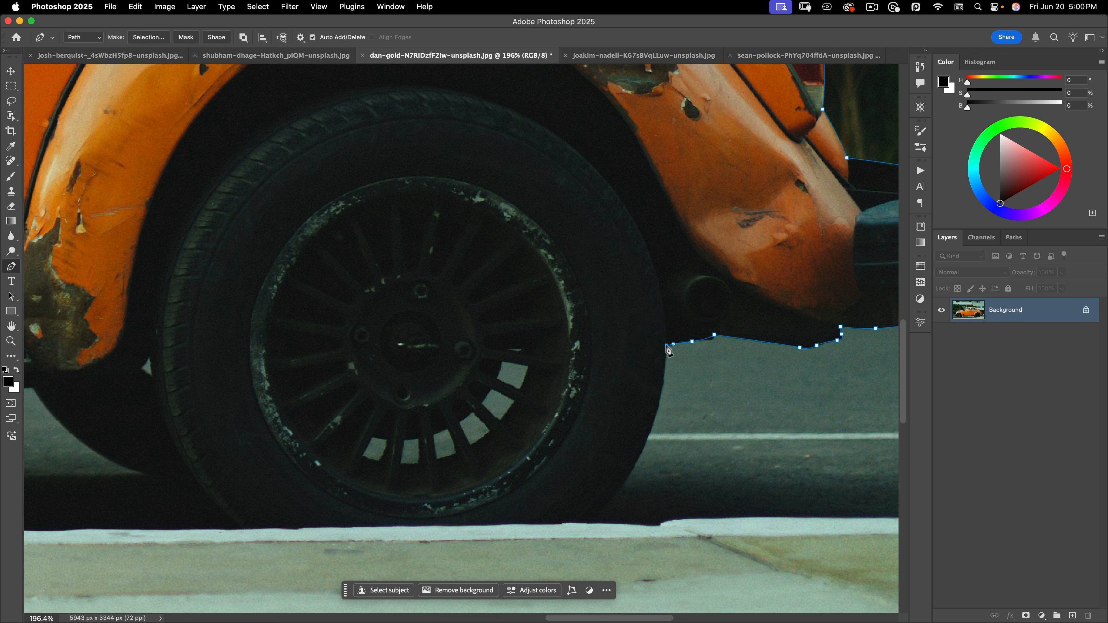
pyautogui.click(667, 345)
pyautogui.moveTo(590, 523); pyautogui.dragTo(516, 583)
pyautogui.press('alt')
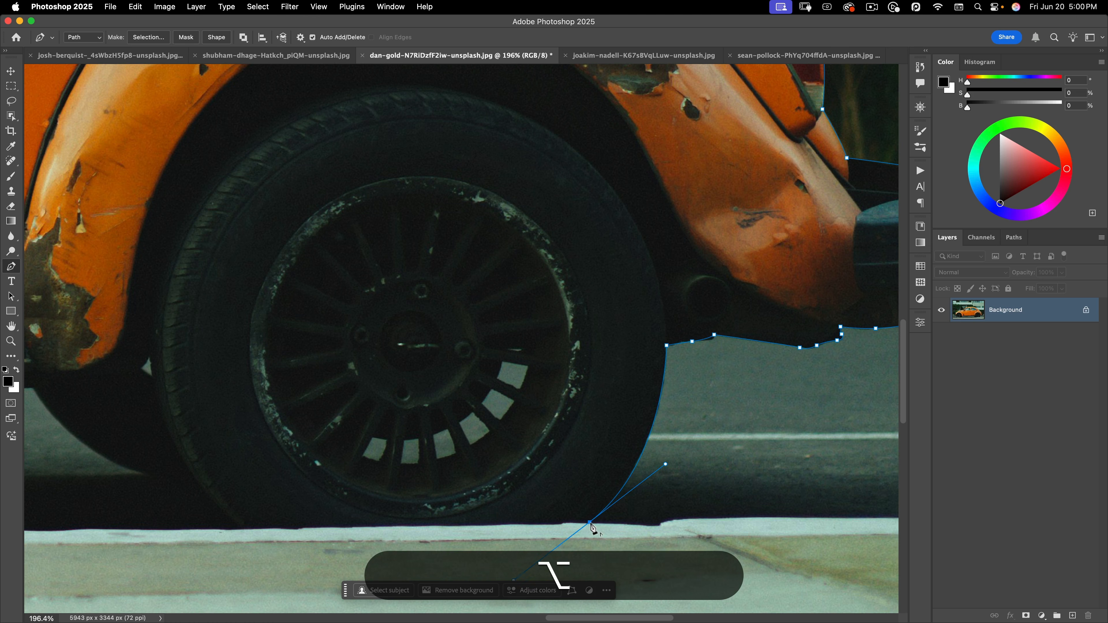
pyautogui.keyDown('alt'); pyautogui.click(589, 522); pyautogui.keyUp('alt')
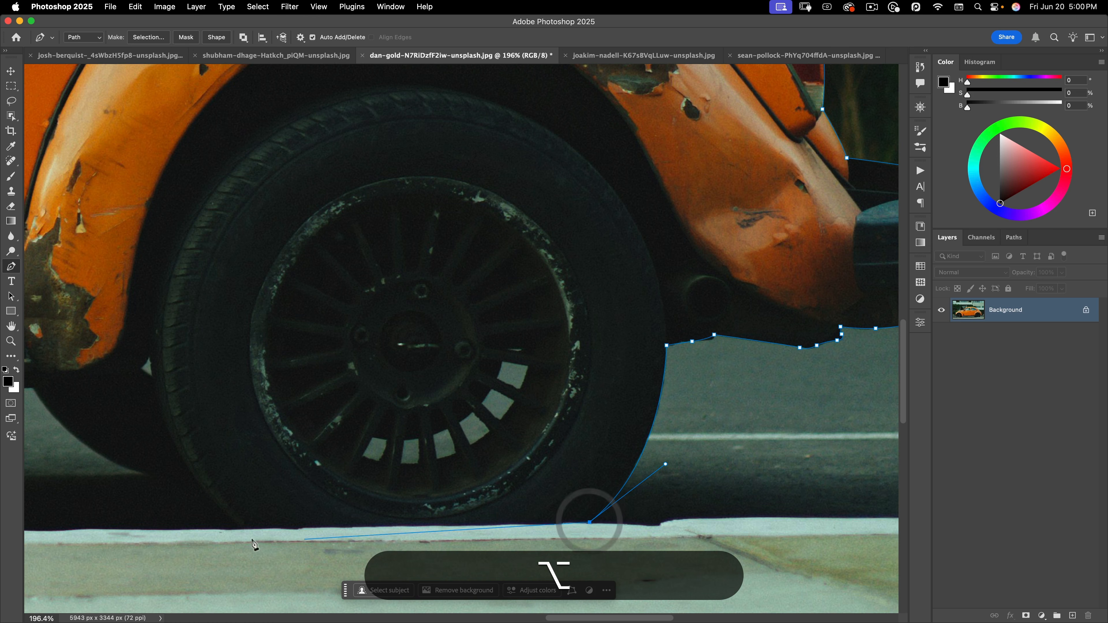
pyautogui.click(237, 530)
# Add sharp-cornered curved anchors up the tyre's front edge to the sill, then view the front wheel
pyautogui.press('space')
pyautogui.moveTo(231, 482); pyautogui.dragTo(455, 333)
pyautogui.press('alt')
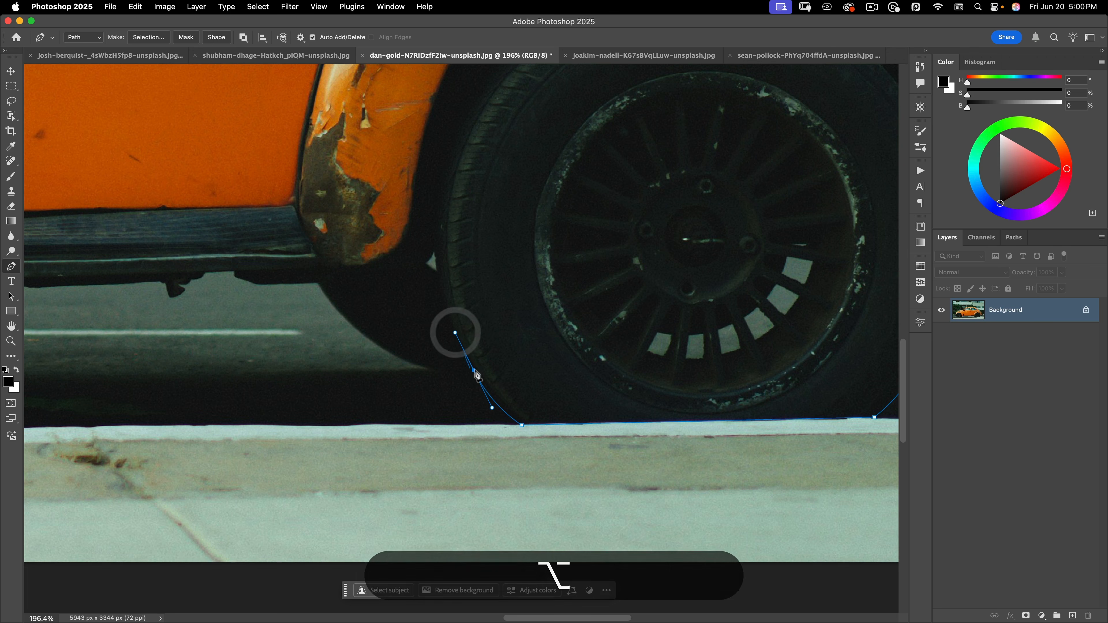
pyautogui.keyDown('alt'); pyautogui.click(475, 371); pyautogui.keyUp('alt')
pyautogui.moveTo(319, 284); pyautogui.dragTo(264, 181)
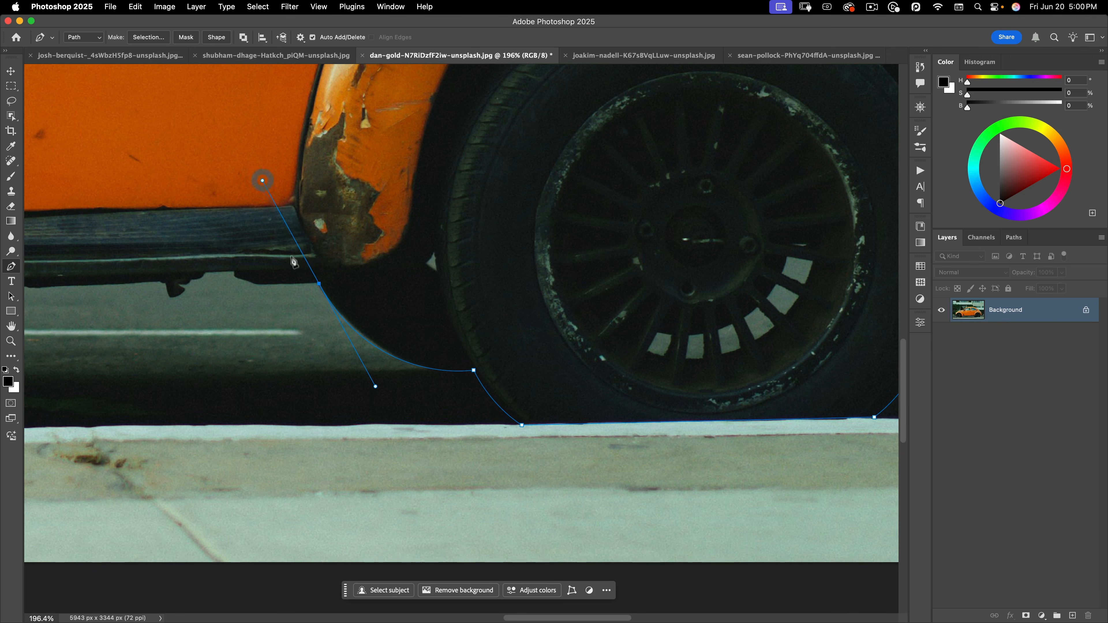
pyautogui.press('alt')
pyautogui.keyDown('alt'); pyautogui.click(318, 279); pyautogui.keyUp('alt')
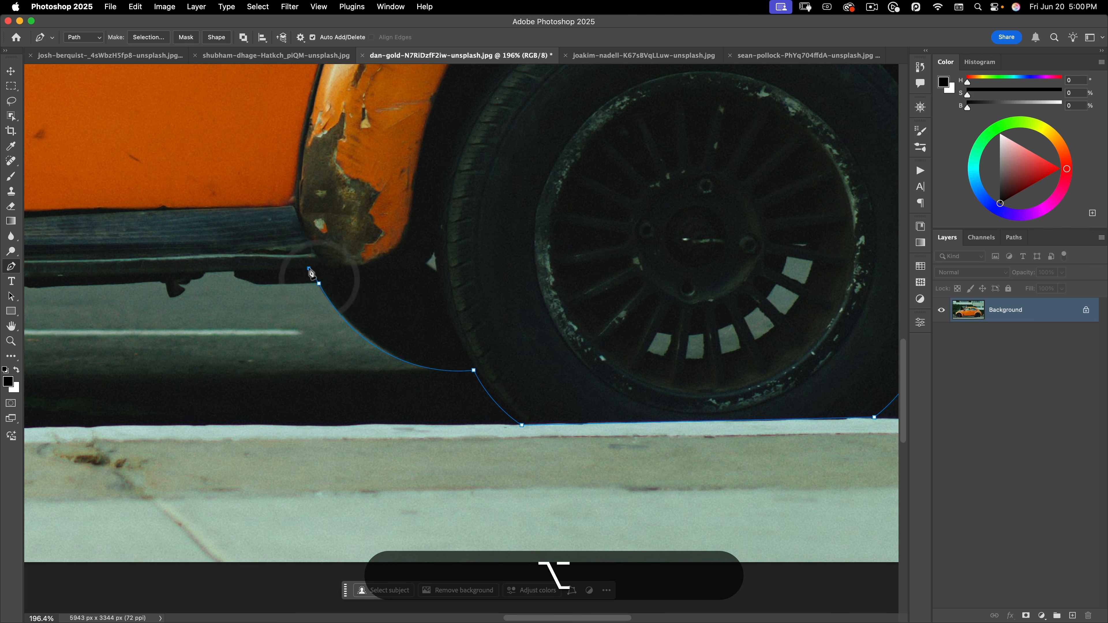
pyautogui.moveTo(309, 268); pyautogui.dragTo(285, 279)
pyautogui.moveTo(284, 279); pyautogui.dragTo(798, 305)
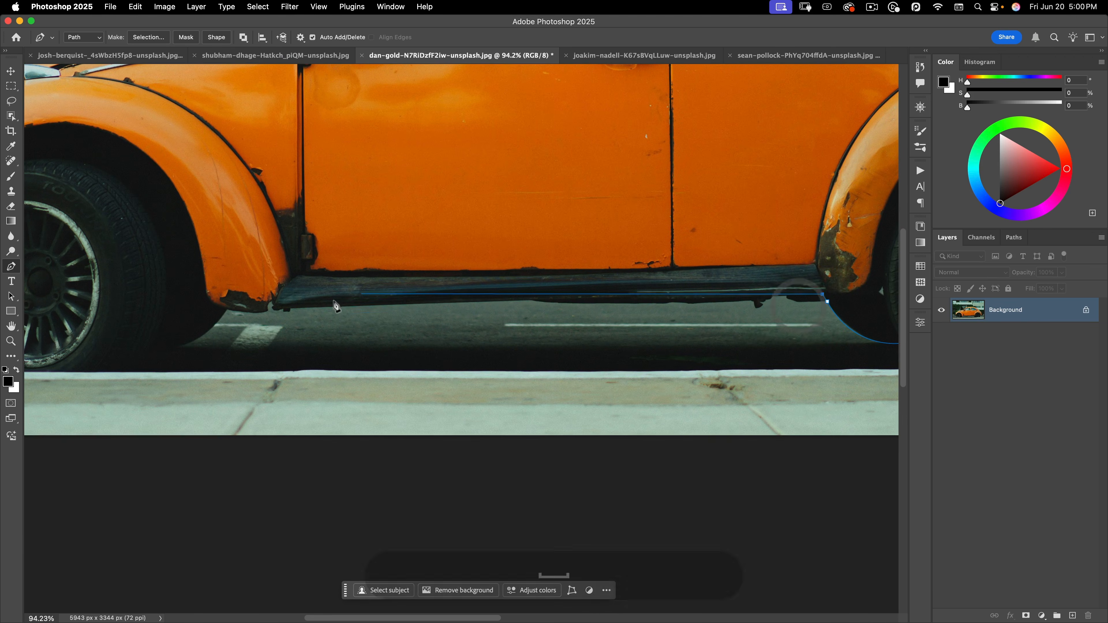
# Trace the sill and fender's lower edge, then curve under the front tyre along the curb
pyautogui.click(292, 307)
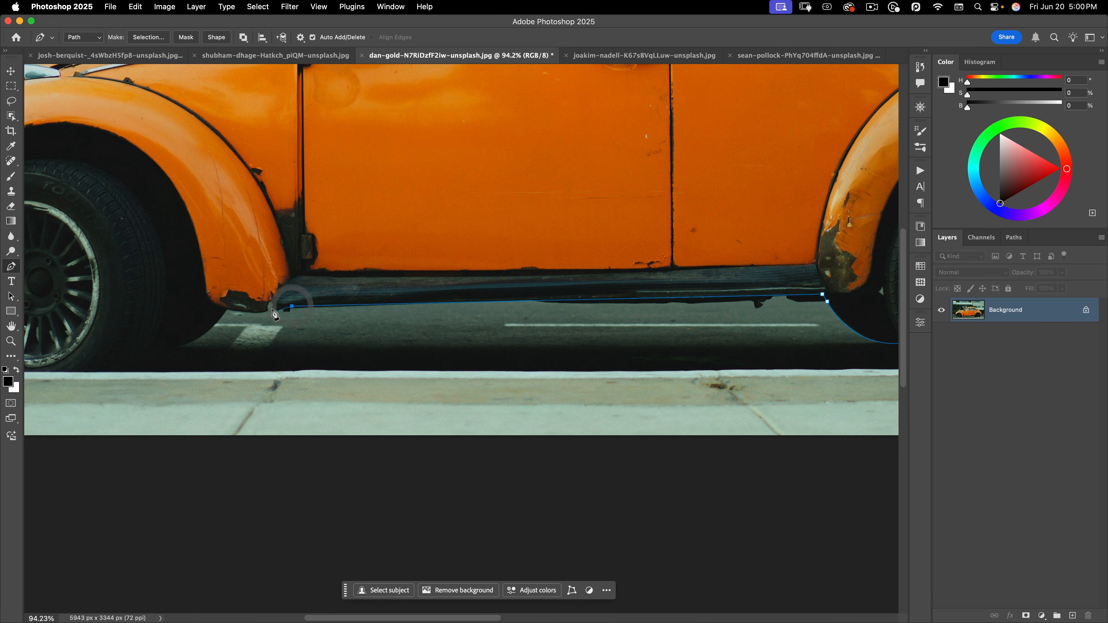
pyautogui.click(274, 300)
pyautogui.click(263, 313)
pyautogui.moveTo(227, 309); pyautogui.dragTo(221, 304)
pyautogui.moveTo(165, 353); pyautogui.dragTo(535, 312)
pyautogui.moveTo(464, 306); pyautogui.dragTo(465, 333)
pyautogui.keyDown('alt'); pyautogui.click(518, 309); pyautogui.keyUp('alt')
pyautogui.keyDown('alt'); pyautogui.click(490, 330); pyautogui.keyUp('alt')
pyautogui.click(333, 330)
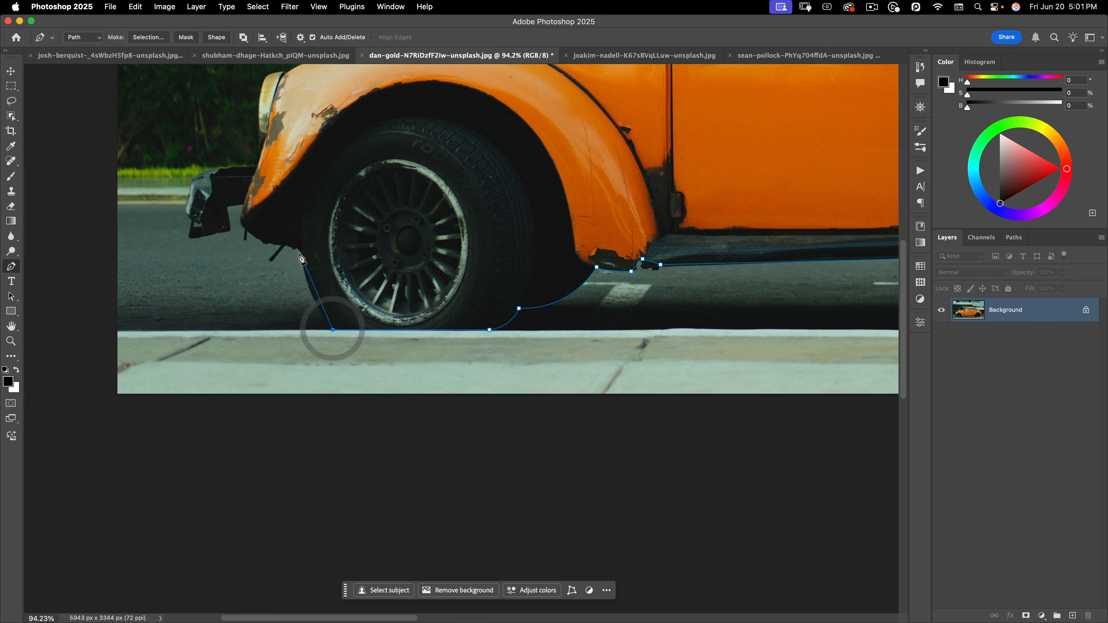
# Climb the front of the tyre and the front fender edge up to the headlight
pyautogui.moveTo(301, 252); pyautogui.dragTo(306, 225)
pyautogui.keyDown('alt'); pyautogui.click(301, 252); pyautogui.keyUp('alt')
pyautogui.click(267, 249)
pyautogui.click(242, 227)
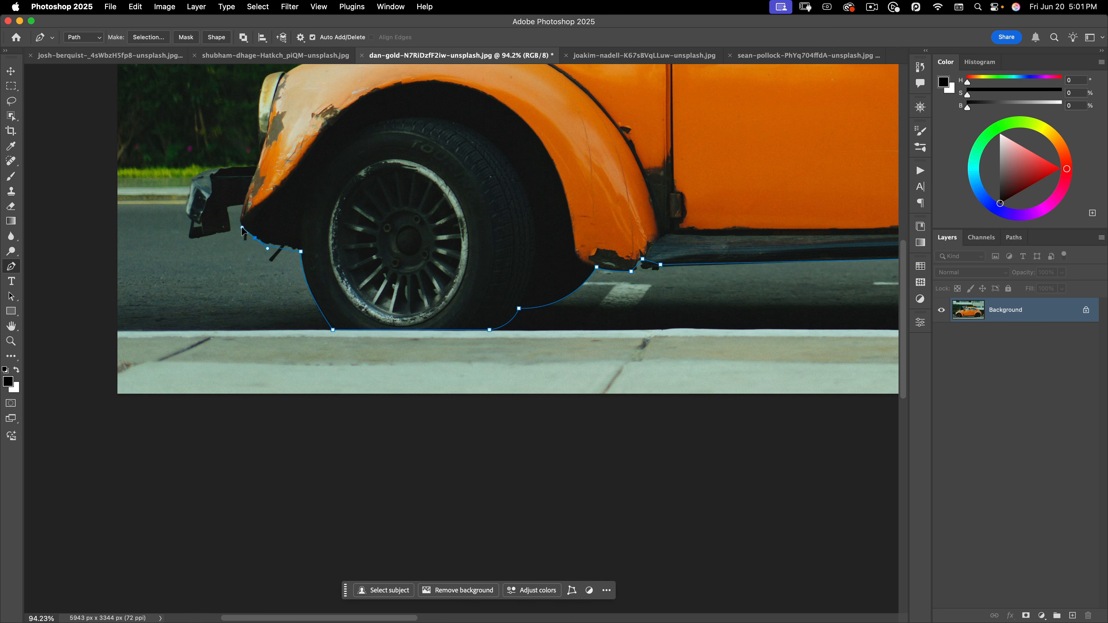
pyautogui.click(240, 213)
pyautogui.moveTo(263, 149); pyautogui.dragTo(345, 336)
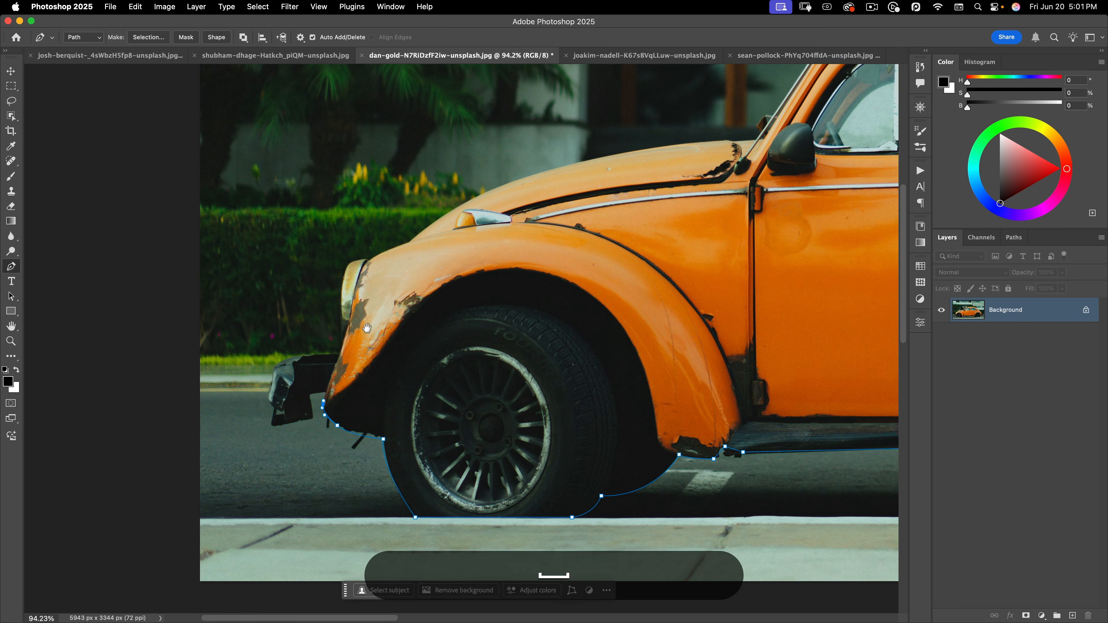
pyautogui.click(344, 339)
pyautogui.moveTo(345, 276); pyautogui.dragTo(376, 255)
pyautogui.keyDown('super'); pyautogui.click(355, 263); pyautogui.keyUp('super')
pyautogui.click(417, 252)
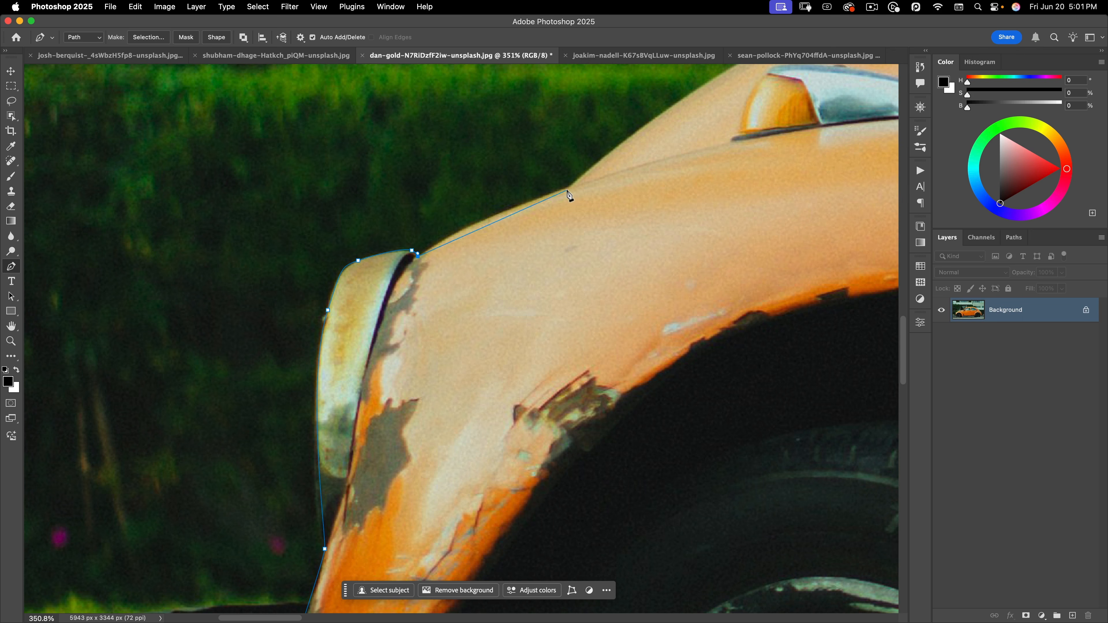
# Add curved anchors along the hood and Cmd-drag the hood segment to follow its edge
pyautogui.moveTo(567, 188)
pyautogui.mouseDown()
pyautogui.moveTo(688, 148)
pyautogui.moveTo(566, 187)
pyautogui.mouseUp()
pyautogui.press('alt')
pyautogui.scroll(-6, 404, 389)
pyautogui.scroll(2, 463, 354)
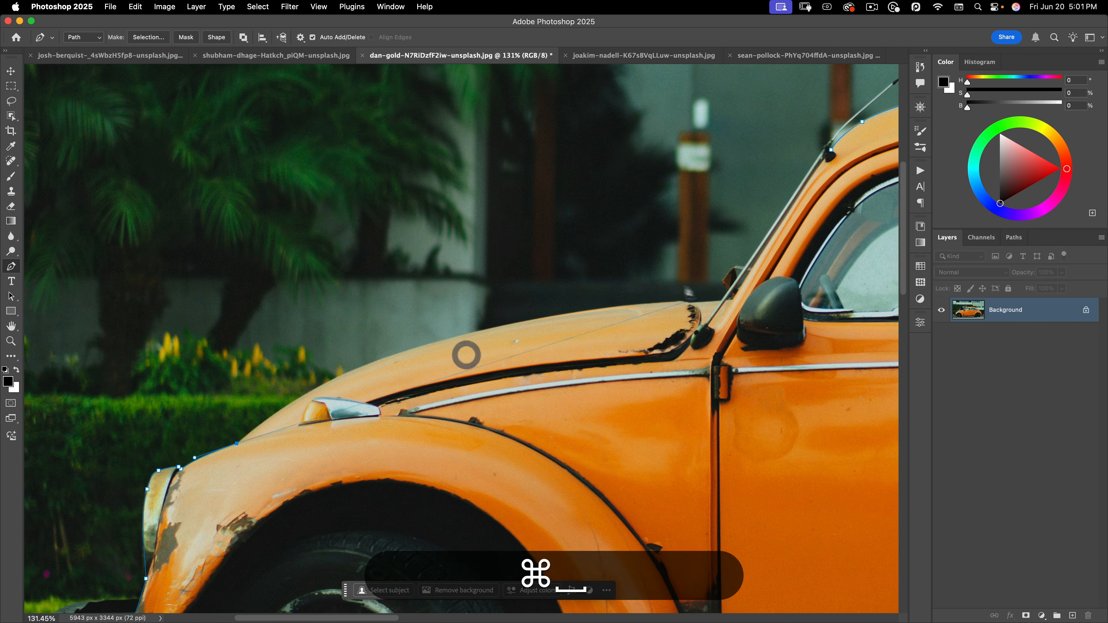
pyautogui.moveTo(404, 352); pyautogui.dragTo(512, 323)
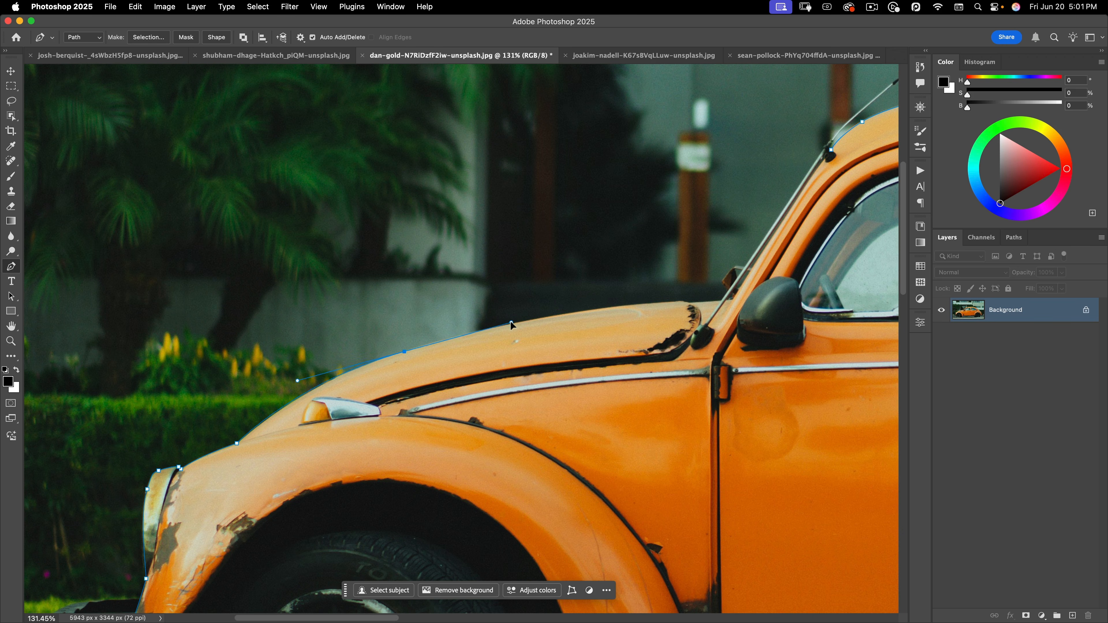
pyautogui.click(511, 321)
pyautogui.moveTo(681, 301); pyautogui.dragTo(773, 298)
pyautogui.press('super')
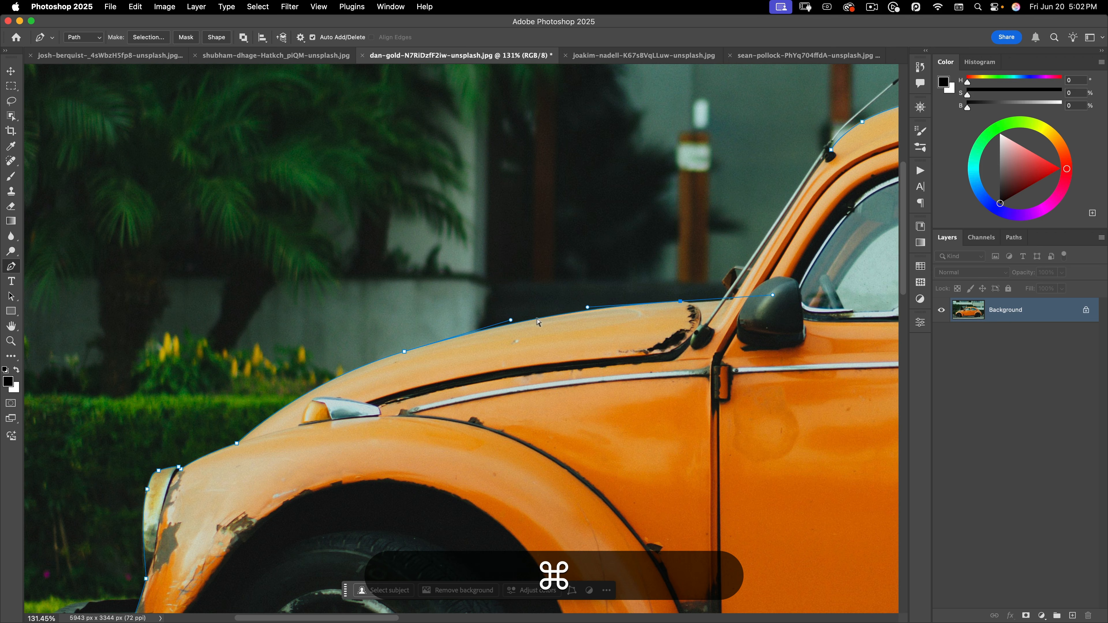
pyautogui.moveTo(537, 323)
pyautogui.mouseDown()
pyautogui.moveTo(532, 295)
pyautogui.moveTo(536, 323)
pyautogui.moveTo(502, 326)
pyautogui.moveTo(583, 313)
pyautogui.moveTo(506, 326)
pyautogui.moveTo(541, 322)
pyautogui.moveTo(516, 327)
pyautogui.moveTo(525, 323)
pyautogui.mouseUp()
pyautogui.moveTo(524, 326); pyautogui.dragTo(522, 321)
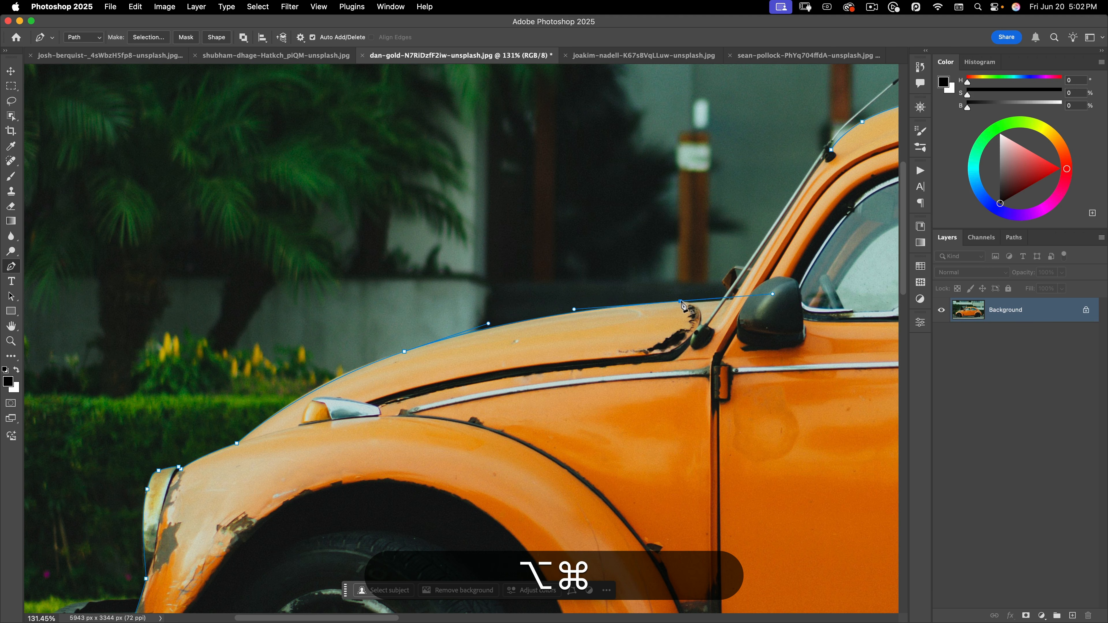
# Place anchors at the windscreen base and up the A-pillar, then close the path at the starting anchor
pyautogui.moveTo(682, 305); pyautogui.dragTo(688, 314)
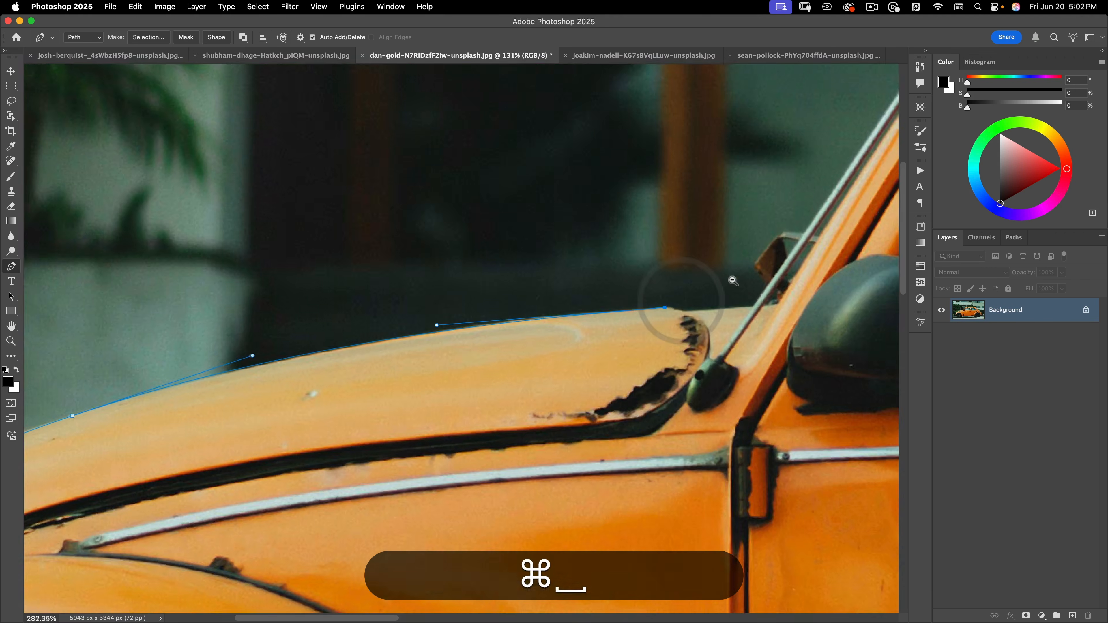
pyautogui.click(683, 313)
pyautogui.click(754, 307)
pyautogui.moveTo(756, 311); pyautogui.dragTo(336, 489)
pyautogui.click(592, 399)
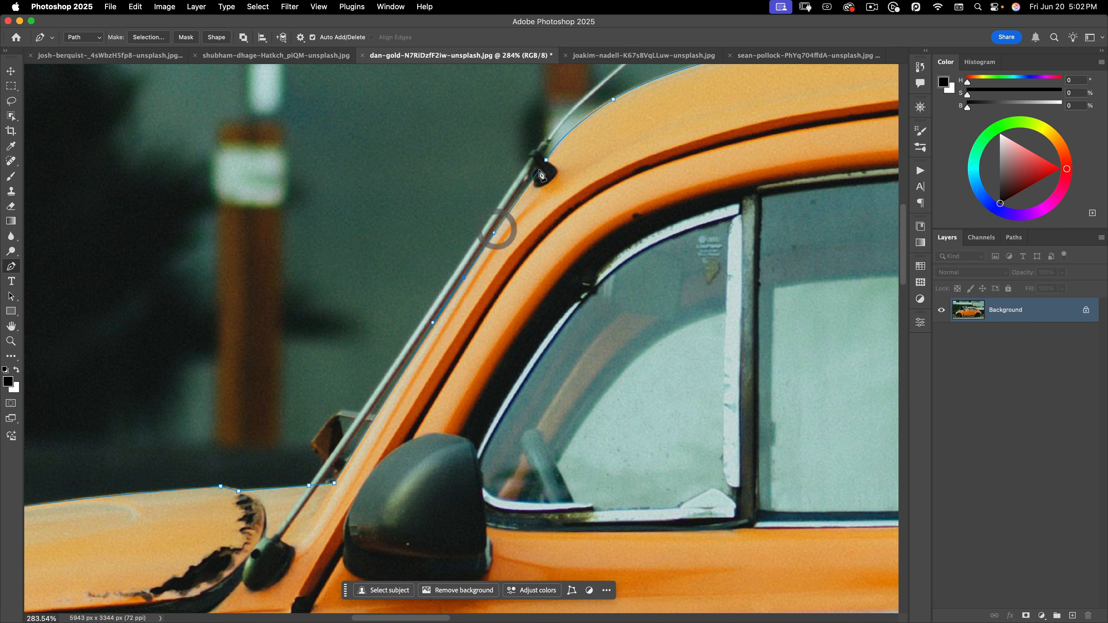
pyautogui.click(546, 160)
pyautogui.moveTo(546, 160); pyautogui.dragTo(393, 171)
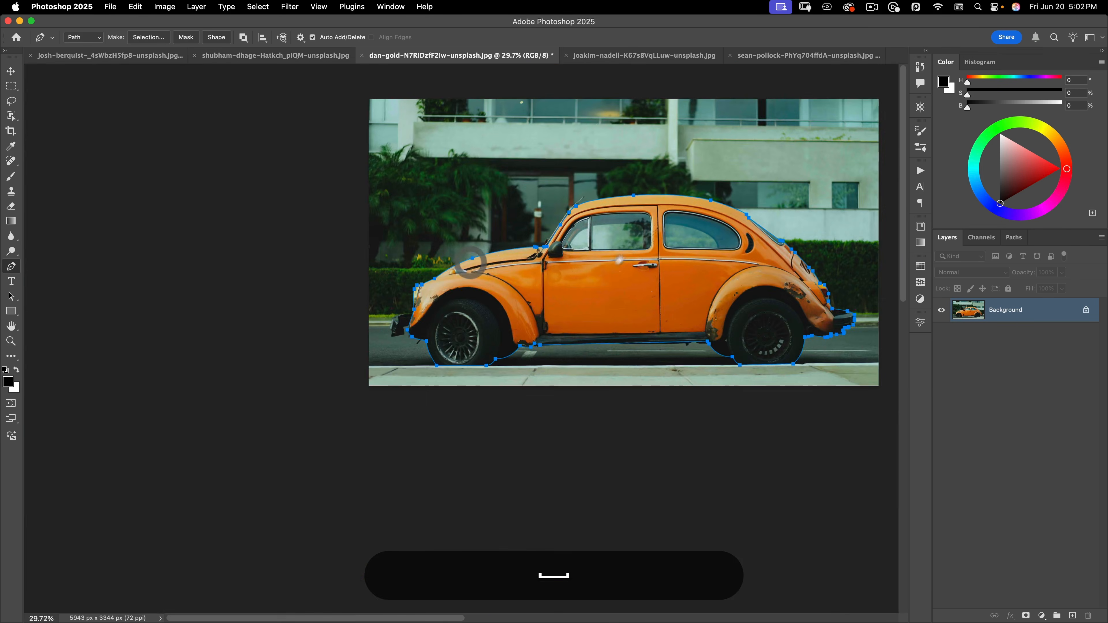
pyautogui.moveTo(496, 308); pyautogui.dragTo(536, 257)
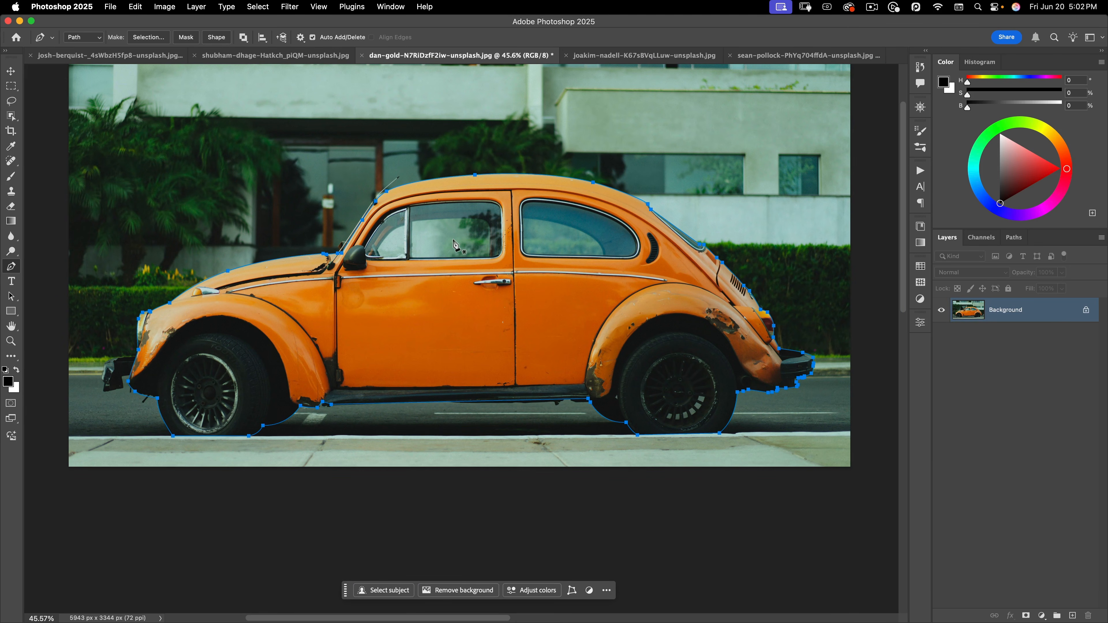
# Convert the car path into a selection via Make Selection and Cmd+Enter
pyautogui.rightClick(465, 212)
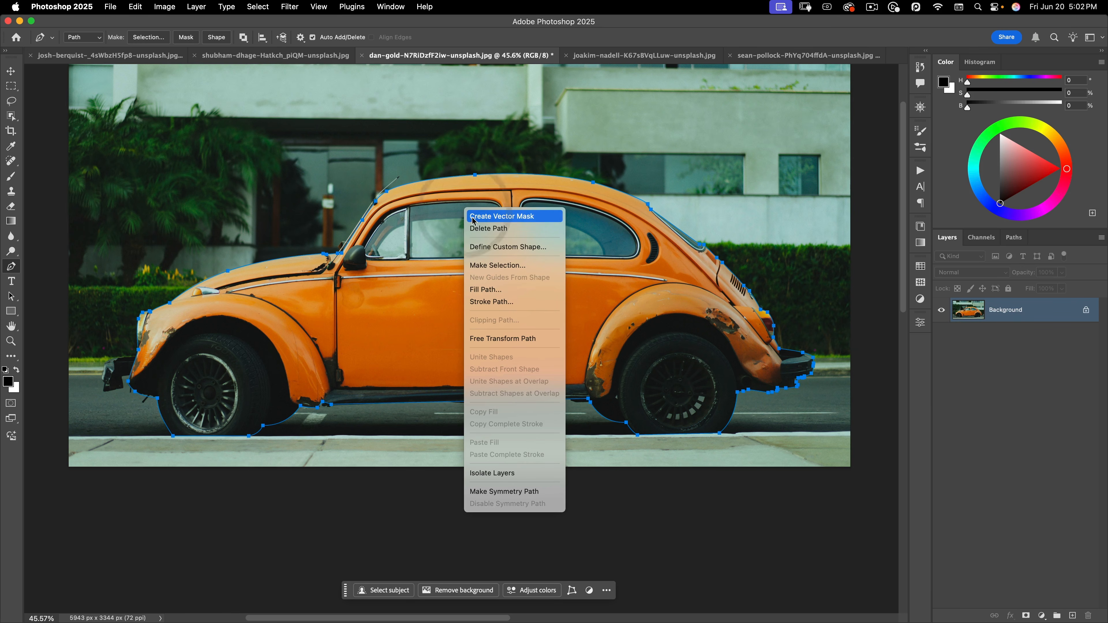
pyautogui.click(490, 265)
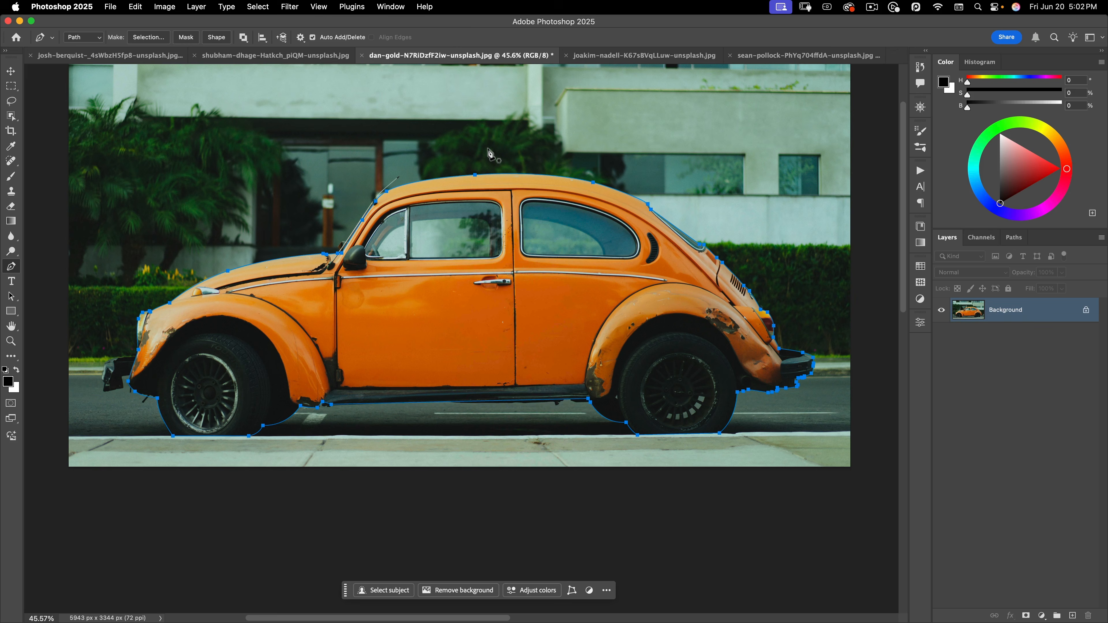
pyautogui.press('super')
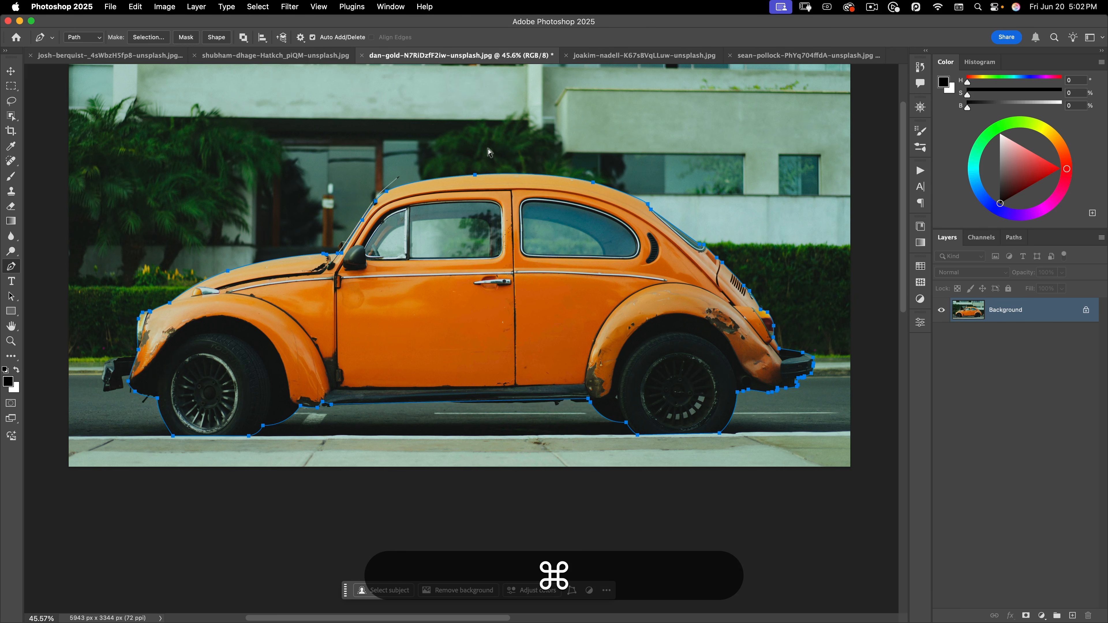
pyautogui.press('super+Return')
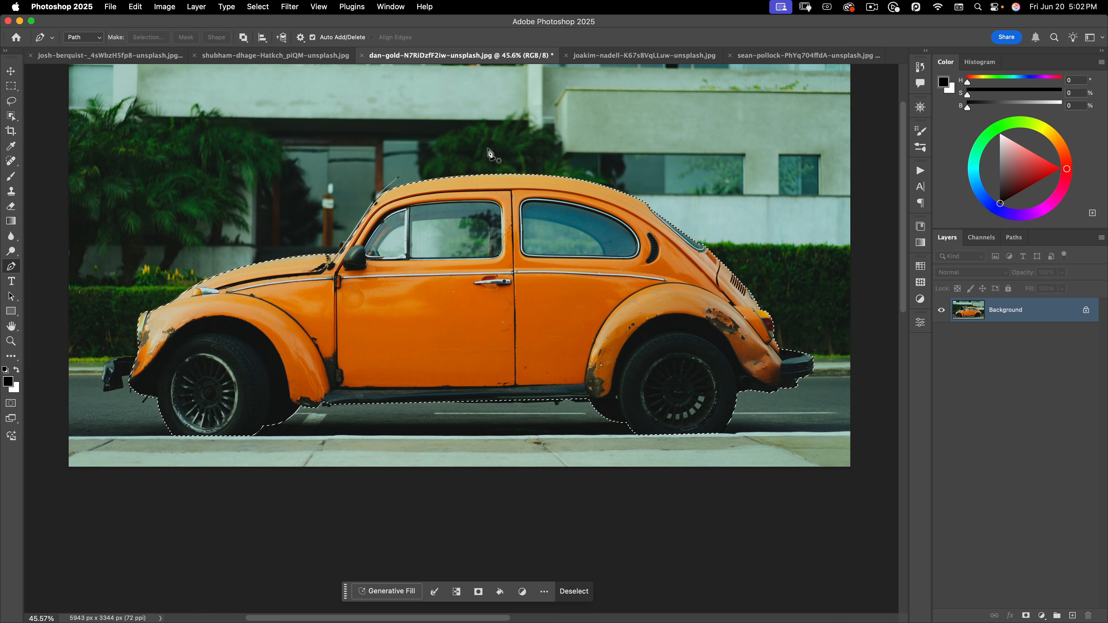
# Undo the selection to keep the outline as a path and show the Paths panel
pyautogui.press('super')
pyautogui.press('super+z')
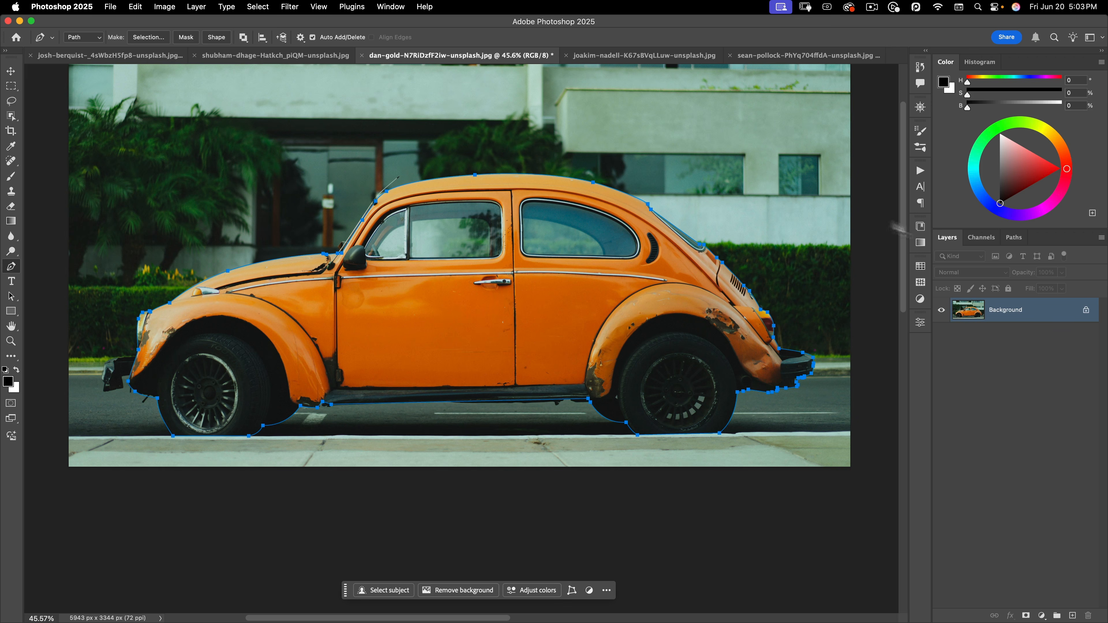
pyautogui.click(1014, 238)
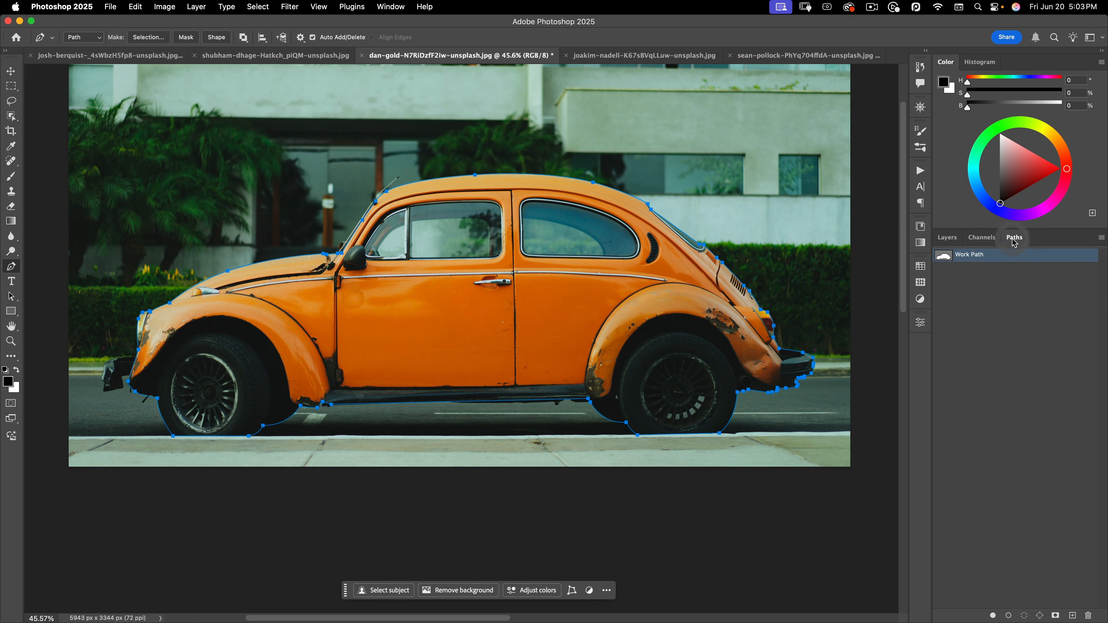
pyautogui.keyDown('super'); pyautogui.click(944, 259); pyautogui.keyUp('super')
pyautogui.click(935, 340)
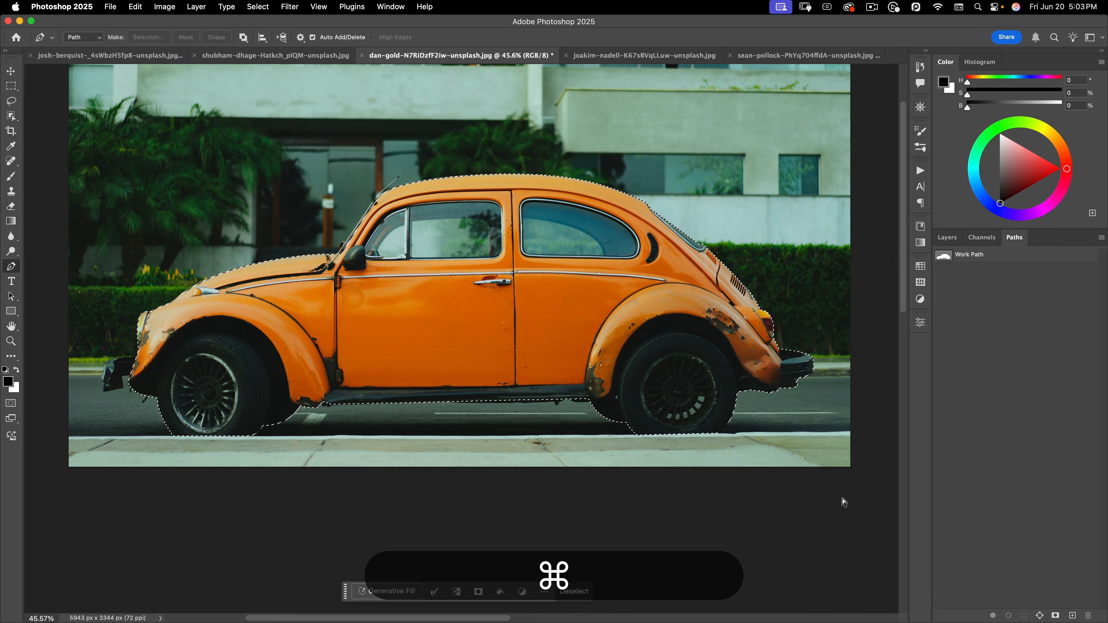
pyautogui.press('super+d')
pyautogui.press('super+z')
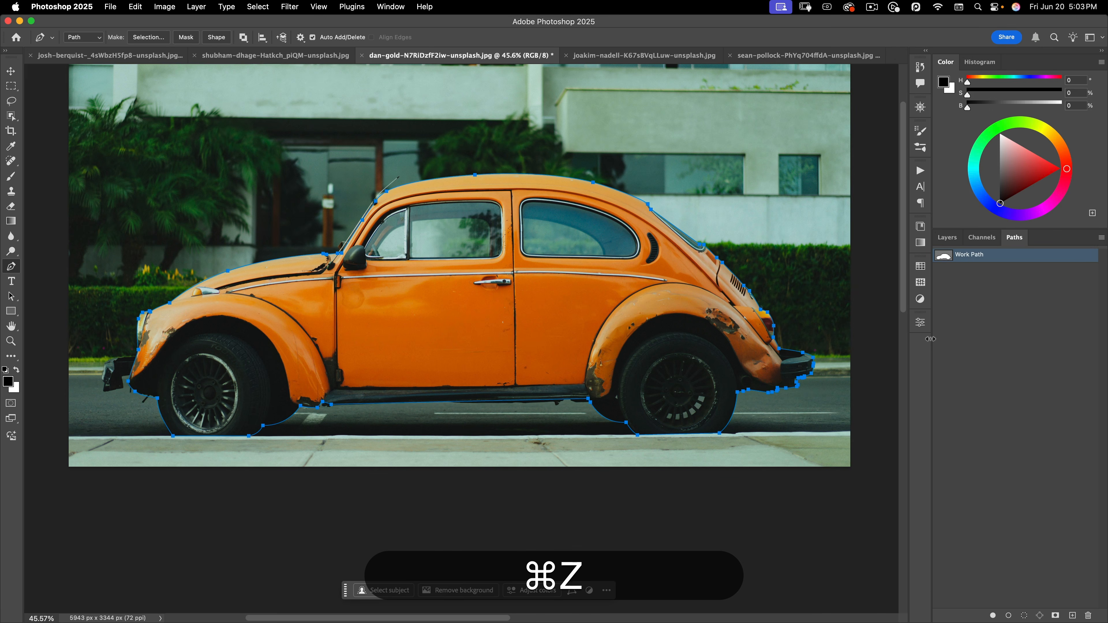
pyautogui.click(1025, 616)
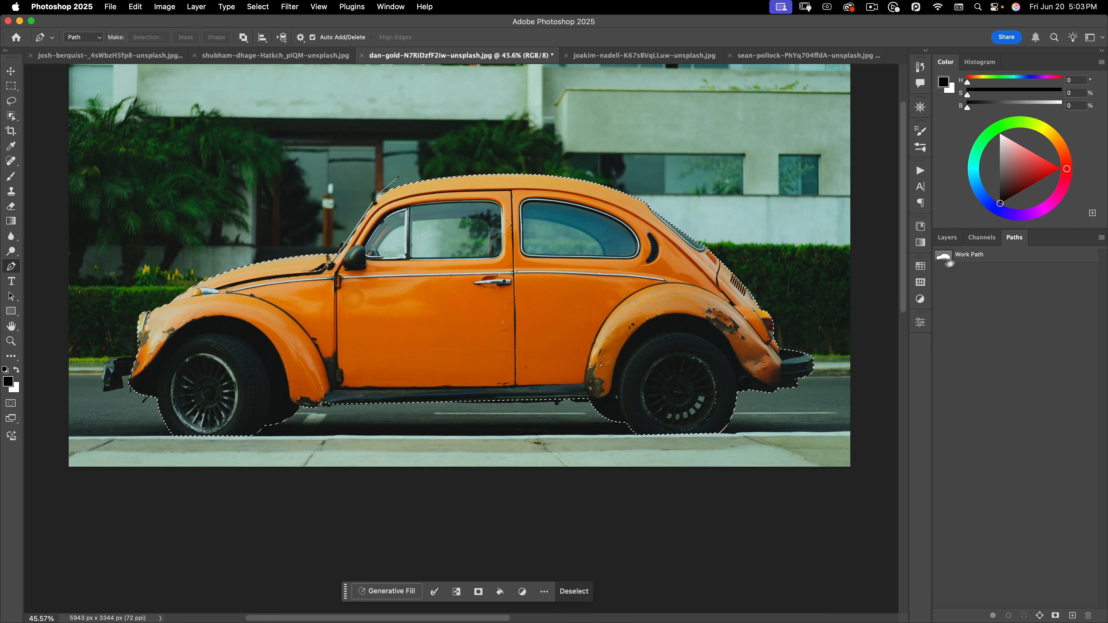
pyautogui.press('super+z')
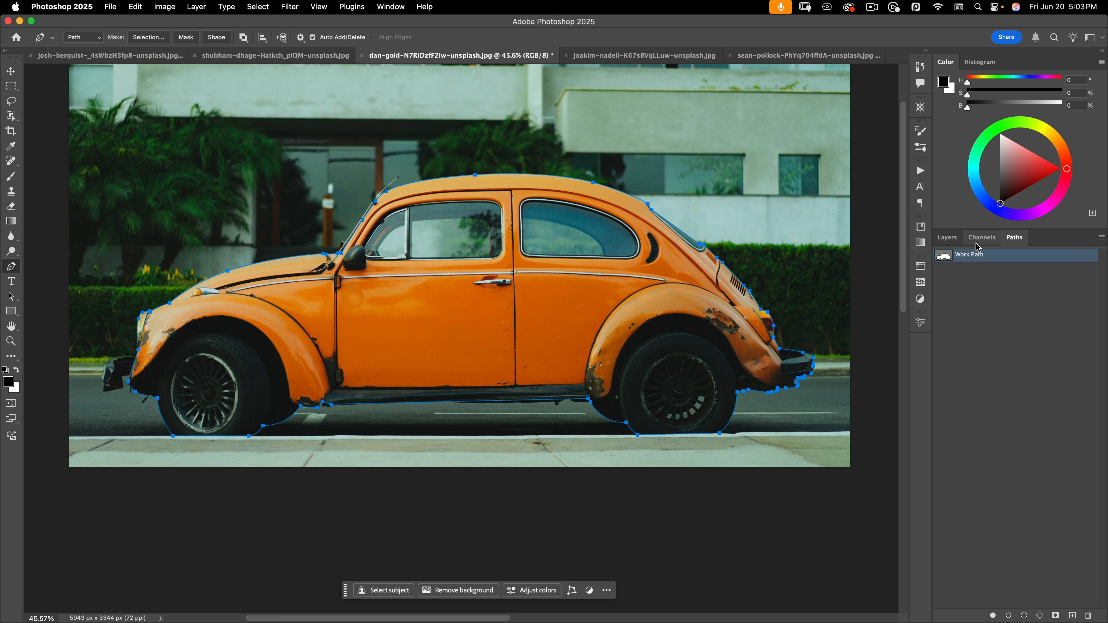
# Name the Work Path 'car', then undo back to an unsaved Work Path and deselect it
pyautogui.doubleClick(960, 257)
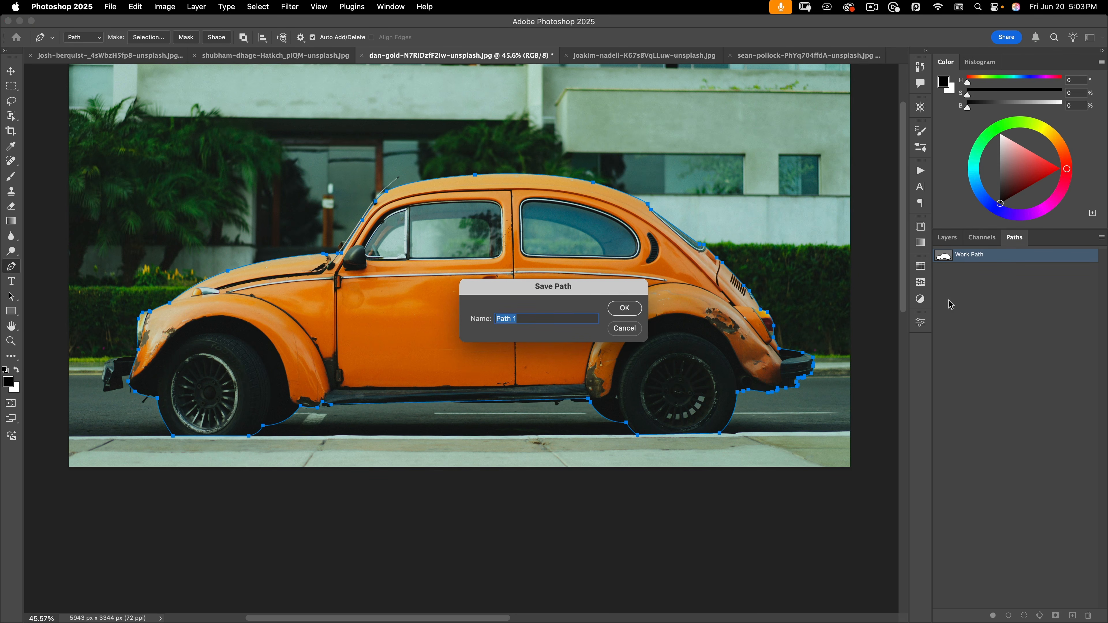
pyautogui.write('car')
pyautogui.press('Return')
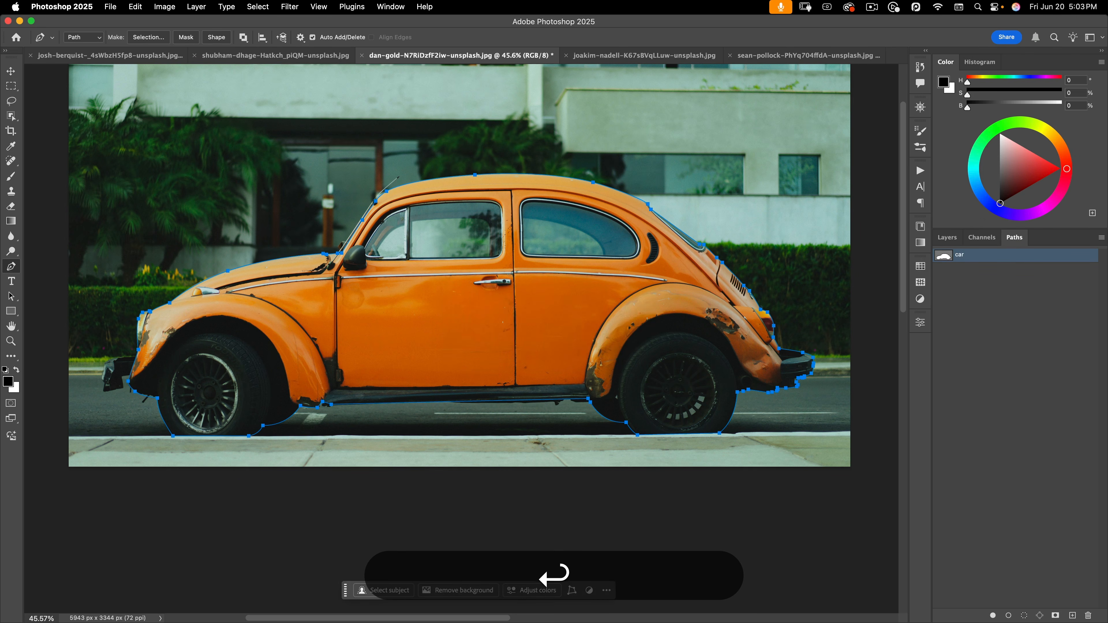
pyautogui.click(952, 299)
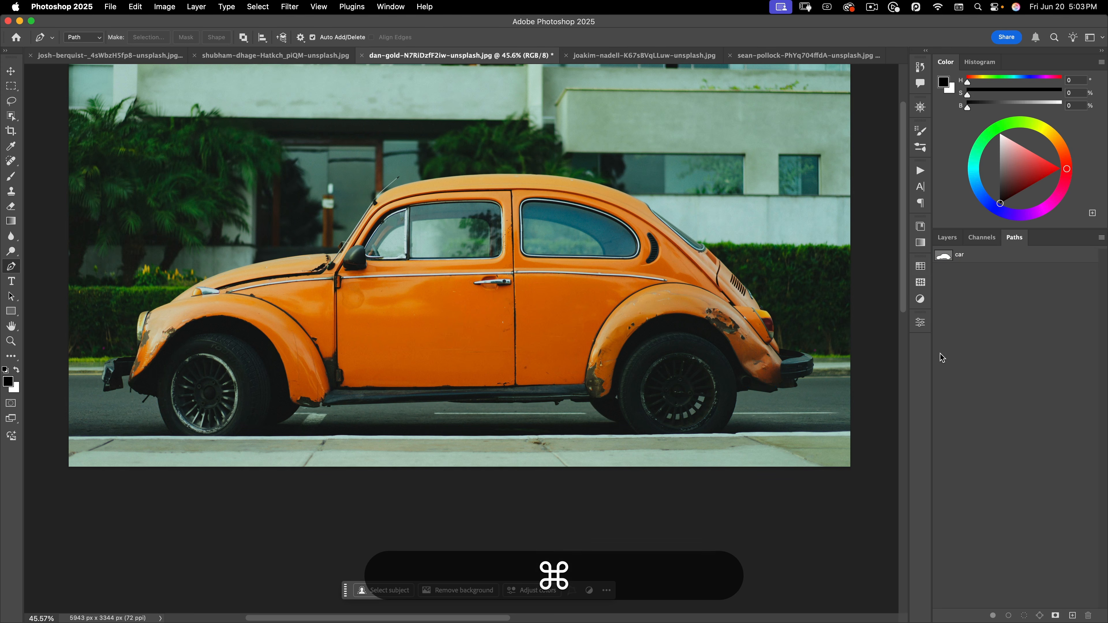
pyautogui.press('super+z')
pyautogui.press('super+z')
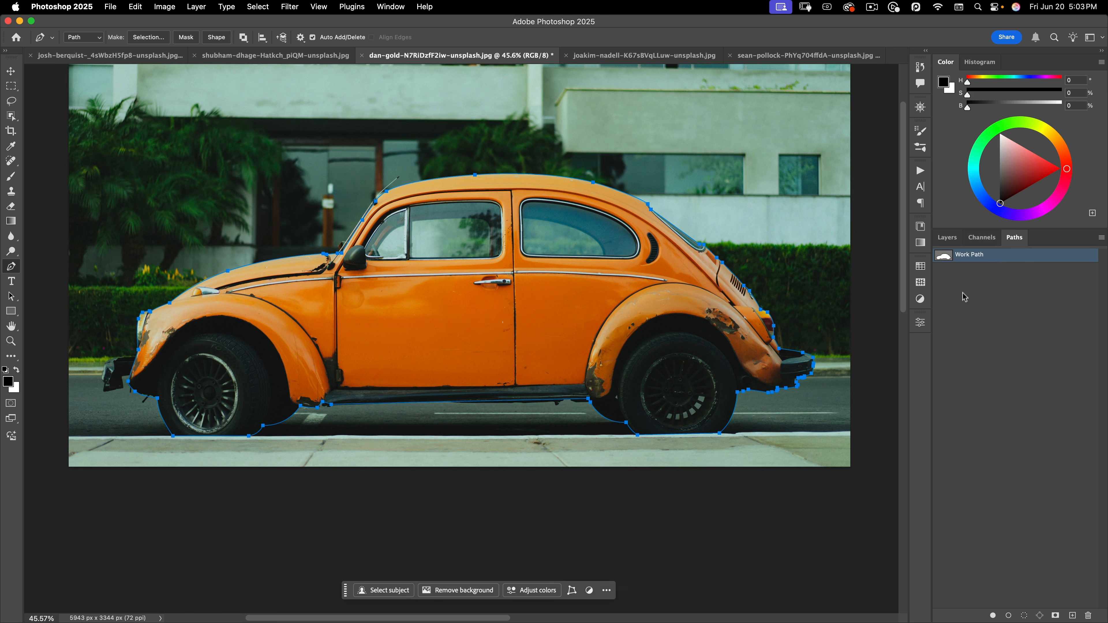
pyautogui.click(965, 304)
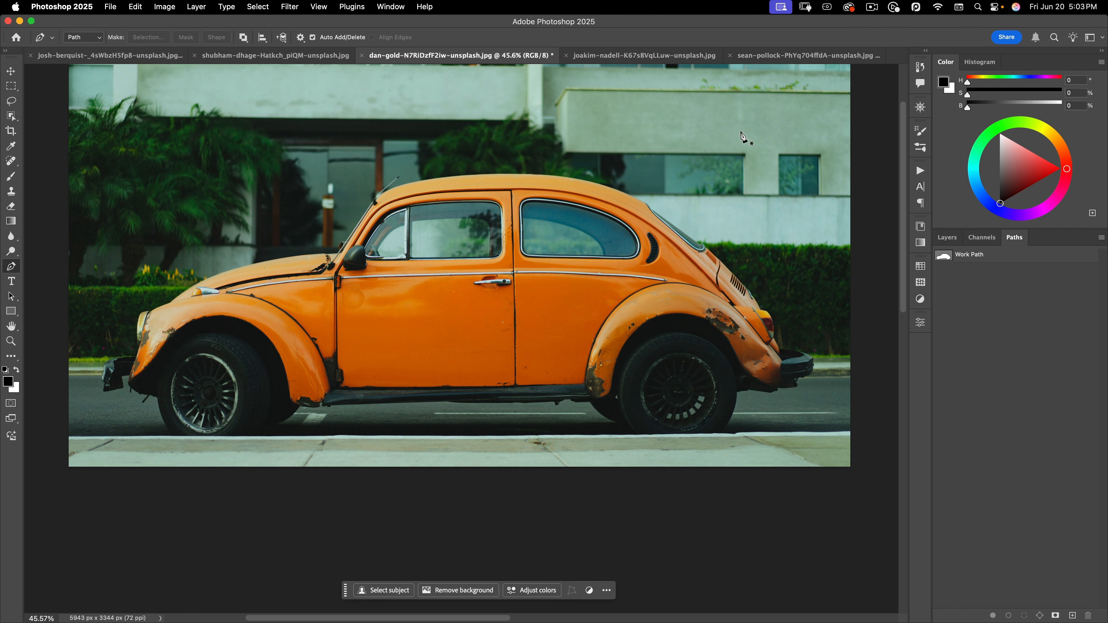
# Draw a closed three-anchor practice ellipse on the building, then undo twice to restore the car outline
pyautogui.moveTo(741, 132); pyautogui.dragTo(758, 164)
pyautogui.moveTo(693, 200); pyautogui.dragTo(662, 180)
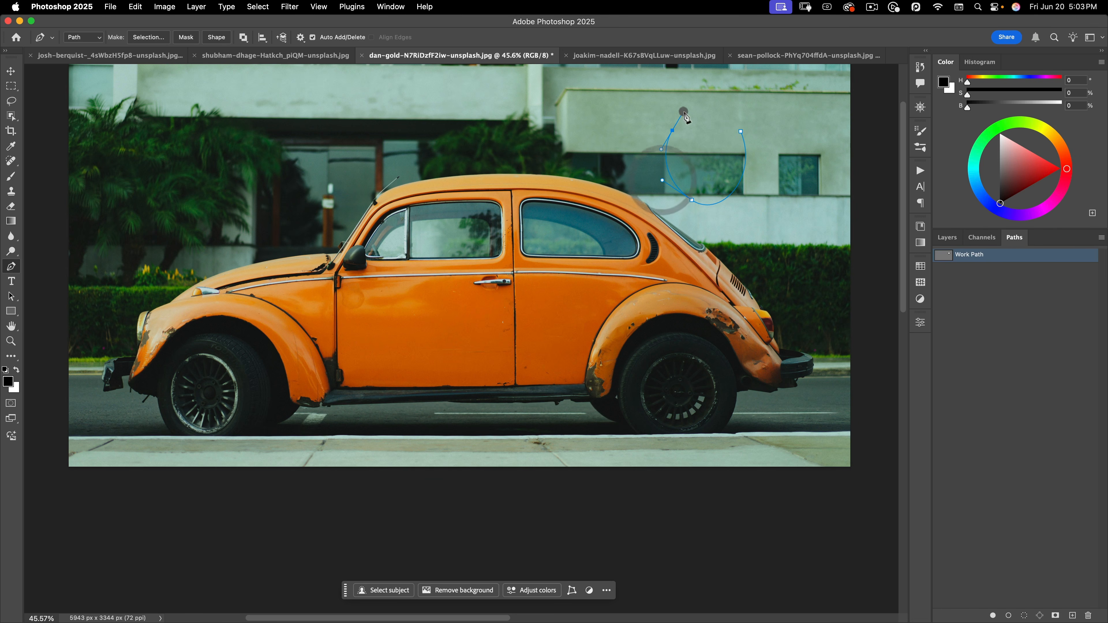
pyautogui.moveTo(672, 130); pyautogui.dragTo(683, 112)
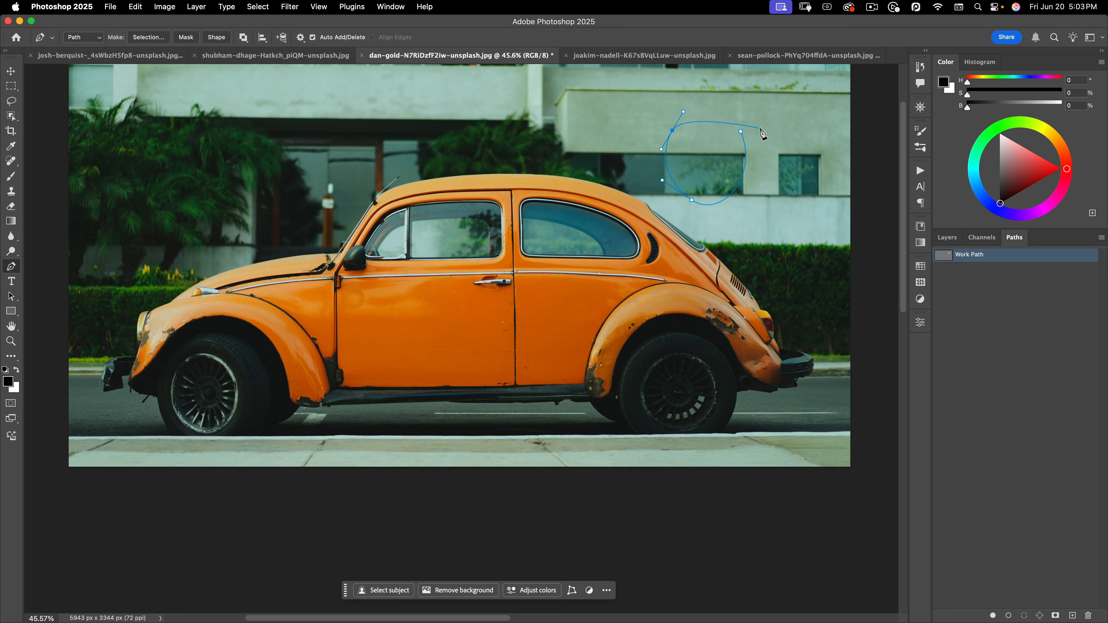
pyautogui.click(741, 132)
pyautogui.press('super+z')
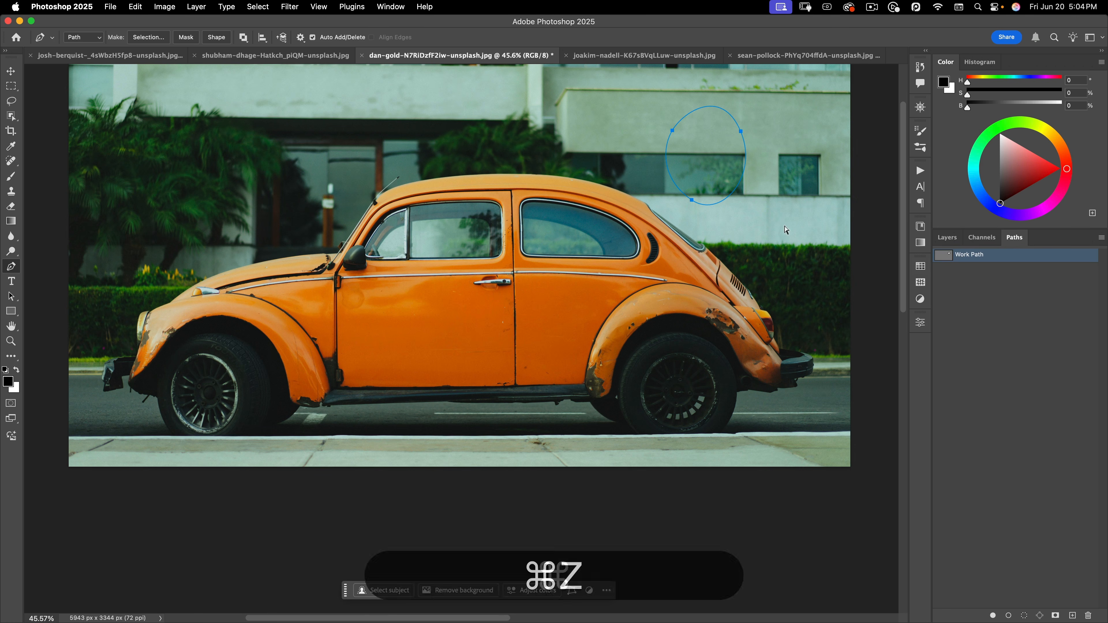
pyautogui.press('super+z')
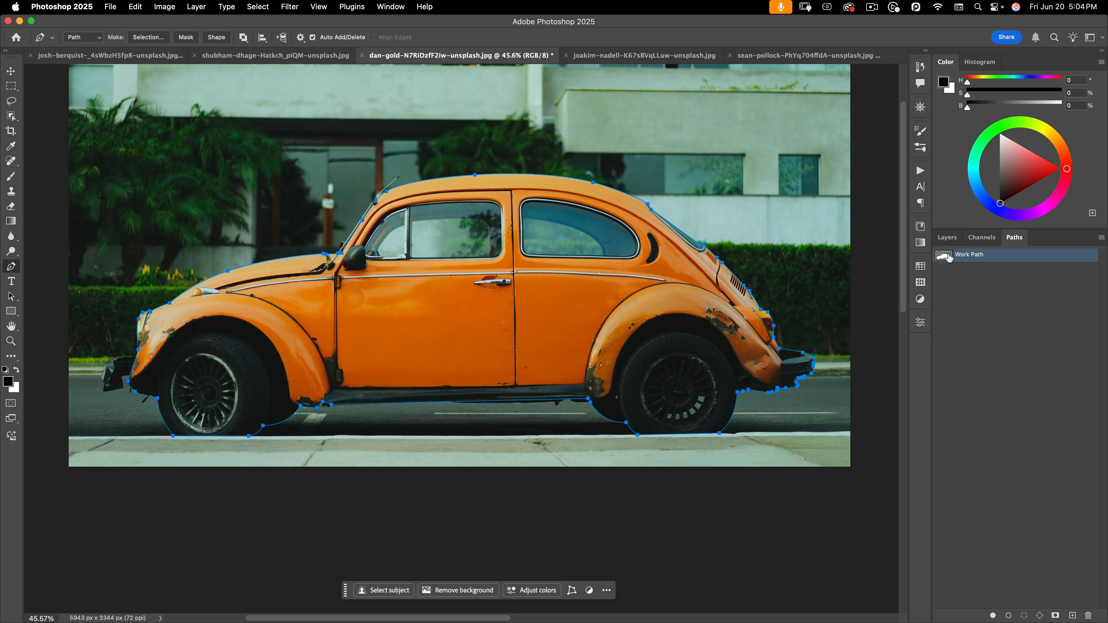
# Save the Work Path as a path named 'car'
pyautogui.doubleClick(969, 258)
pyautogui.write('car')
pyautogui.press('Return')
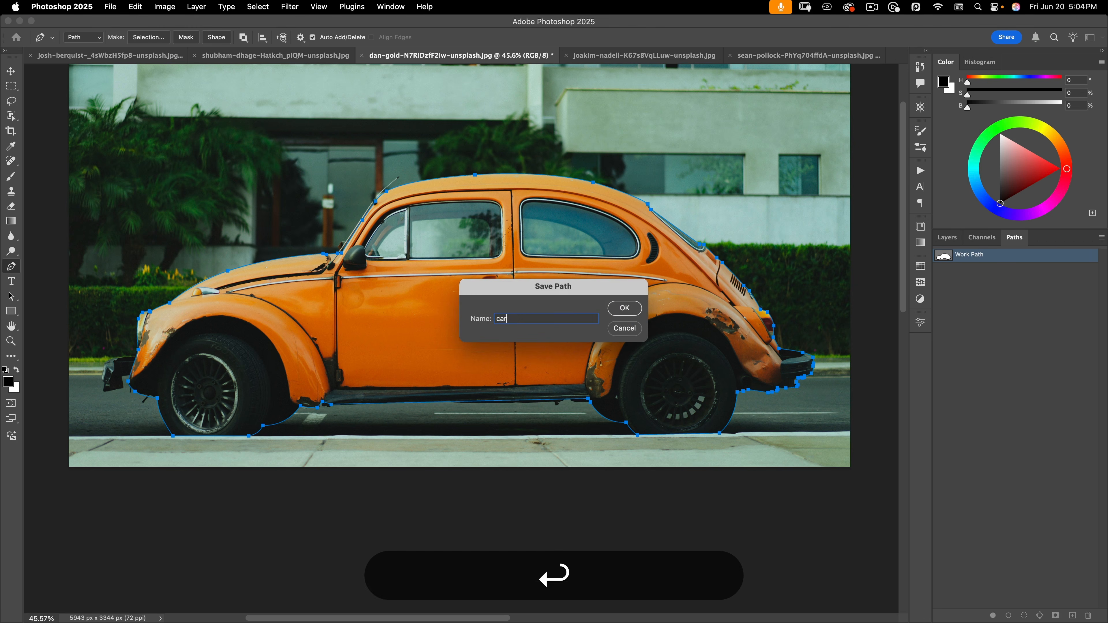
# Draw a closed teardrop-shaped practice path over the building's window
pyautogui.click(987, 327)
pyautogui.click(755, 141)
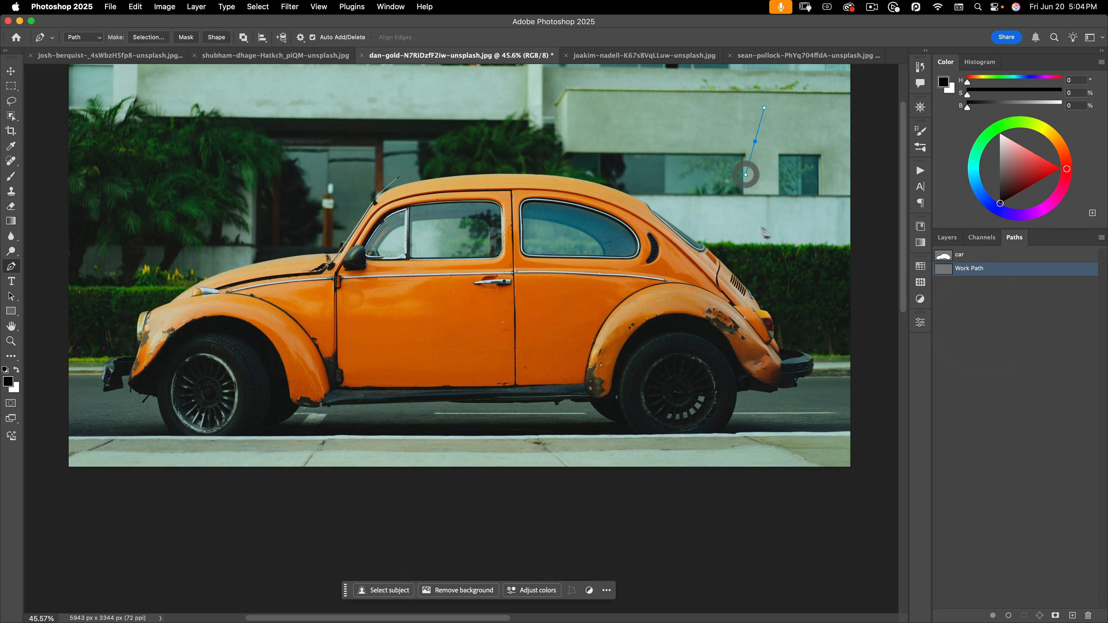
pyautogui.moveTo(766, 228); pyautogui.dragTo(802, 190)
pyautogui.moveTo(800, 148); pyautogui.dragTo(788, 118)
pyautogui.click(756, 141)
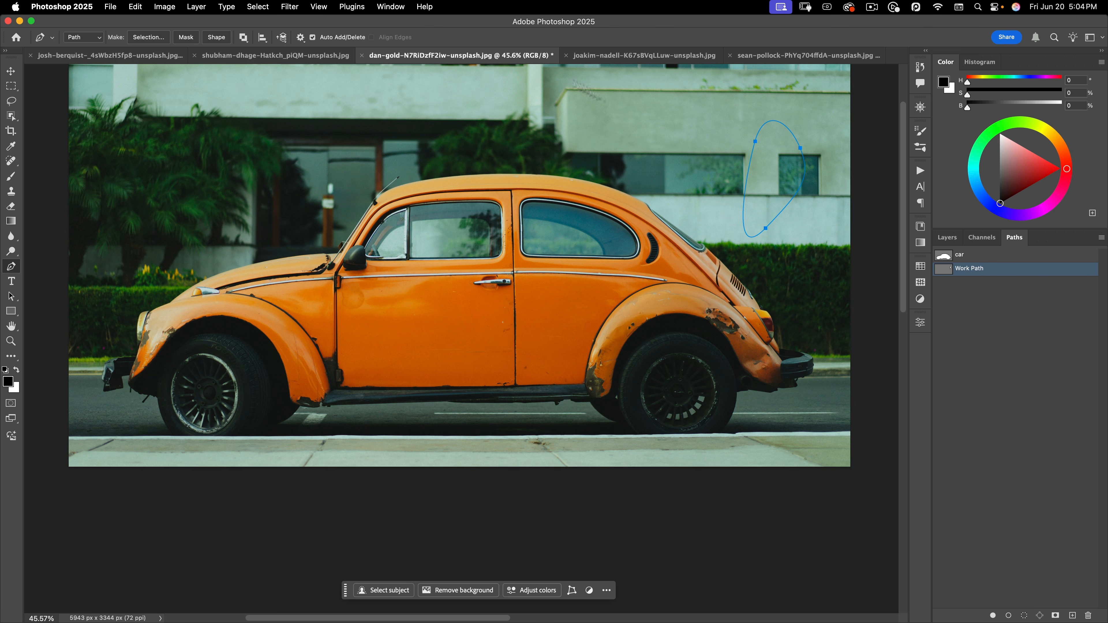
# Check the Path Options display settings, then drag a smooth anchor above the car's roof
pyautogui.click(301, 38)
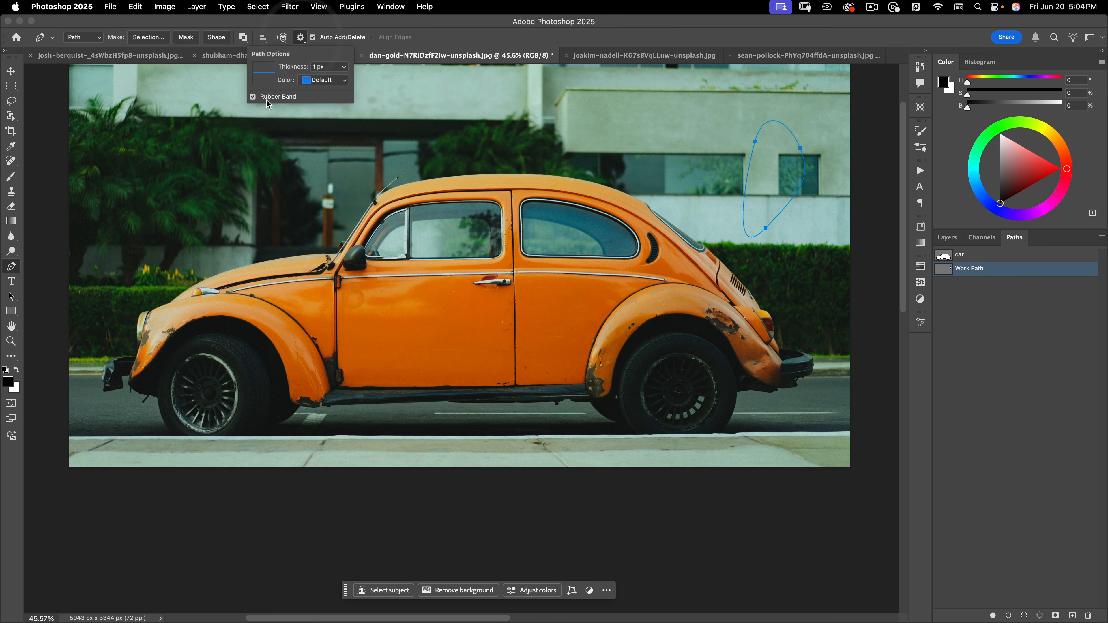
pyautogui.click(301, 38)
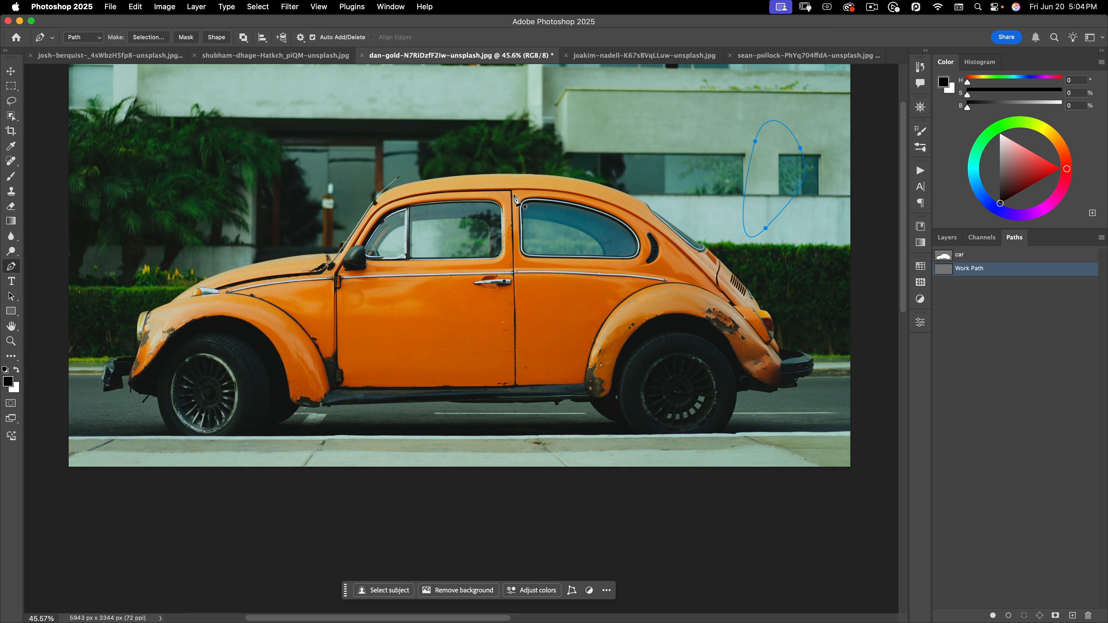
pyautogui.moveTo(448, 150); pyautogui.dragTo(347, 140)
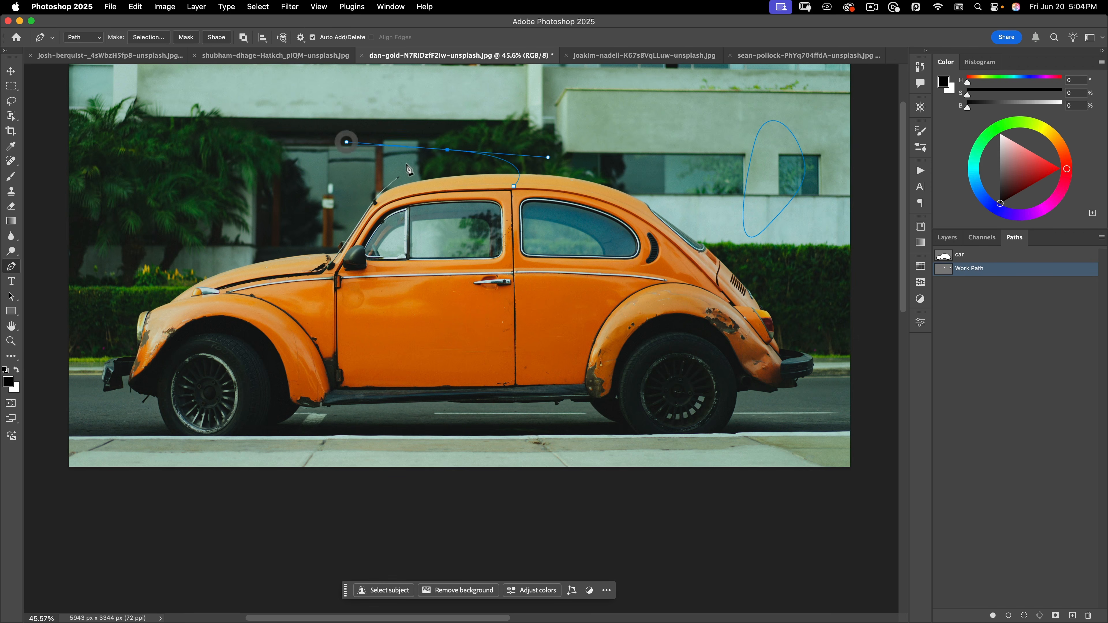
pyautogui.press('alt')
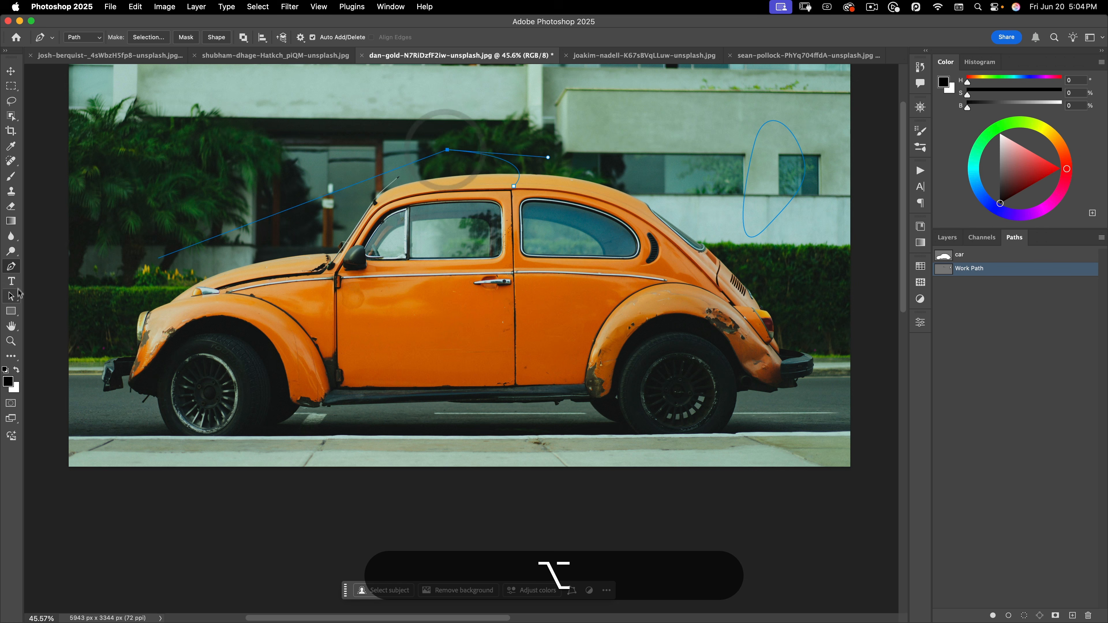
# Deselect the practice path's anchors with the Path Selection tool and return to the Pen
pyautogui.click(11, 296)
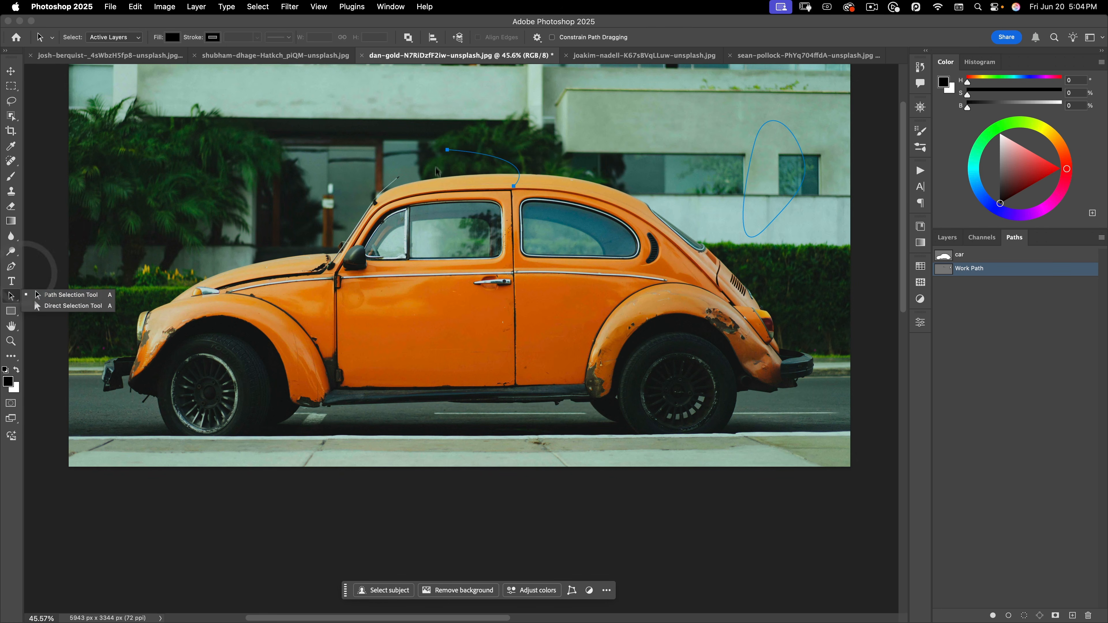
pyautogui.click(38, 295)
pyautogui.keyDown('super'); pyautogui.click(430, 180); pyautogui.keyUp('super')
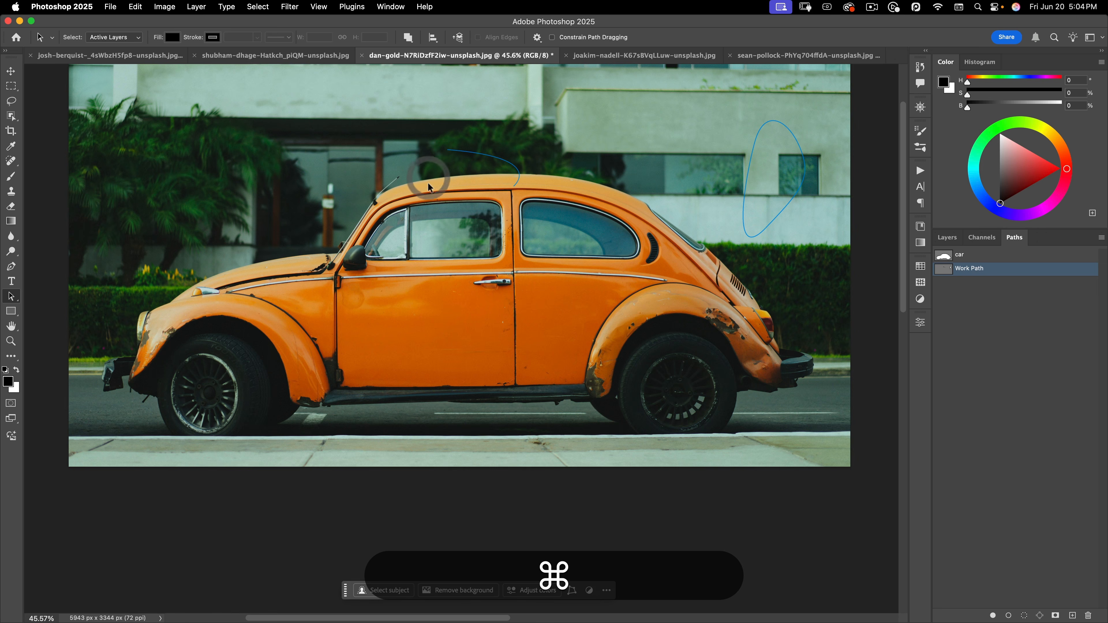
pyautogui.press('p')
# Pull direction handles from the top anchor, break them with Option, and zoom onto the roof
pyautogui.moveTo(449, 153); pyautogui.dragTo(378, 169)
pyautogui.press('alt')
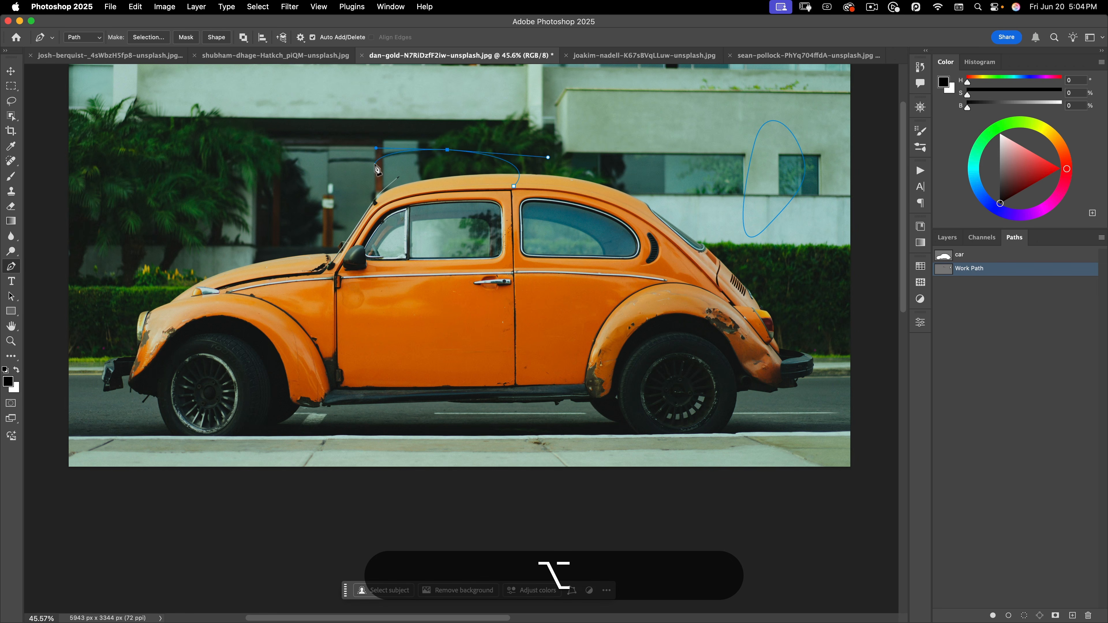
pyautogui.press('super')
pyautogui.press('shift')
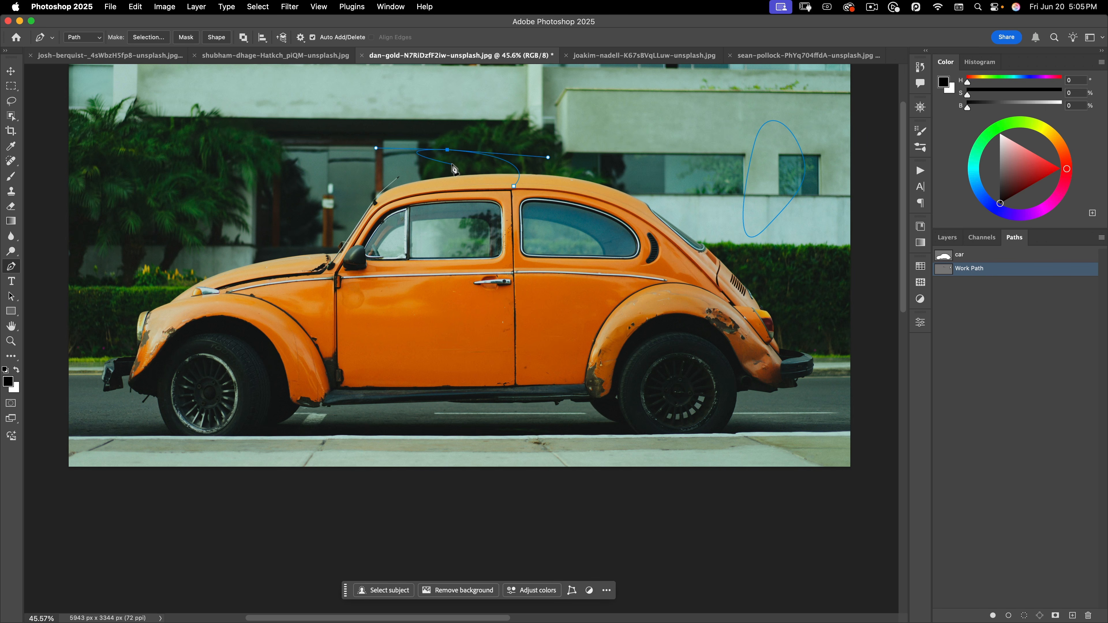
pyautogui.press('space')
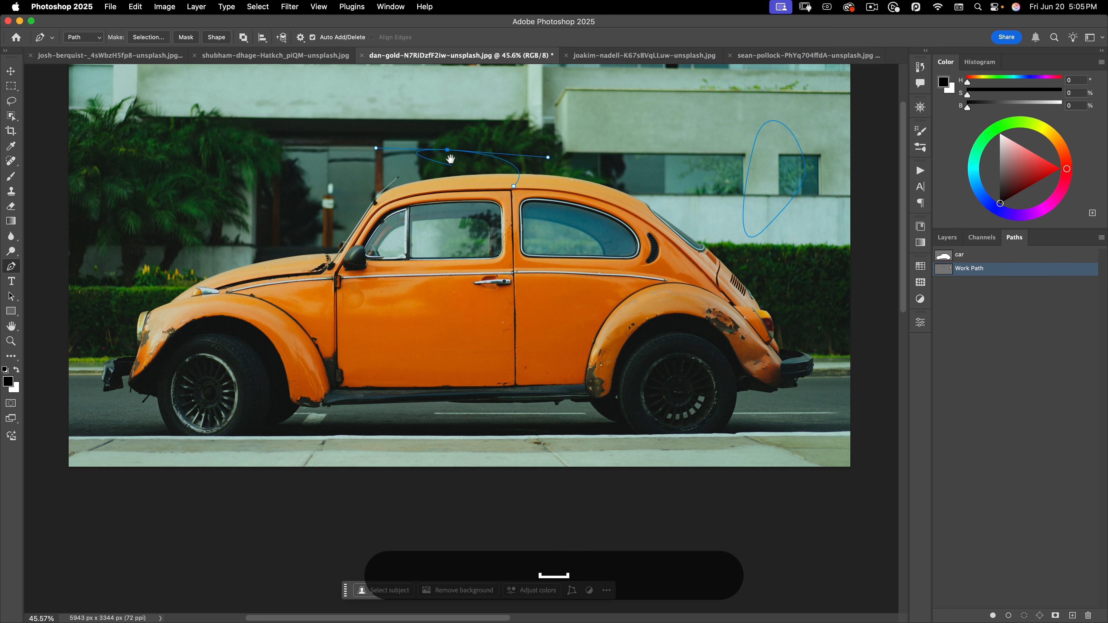
pyautogui.moveTo(451, 159); pyautogui.dragTo(521, 133)
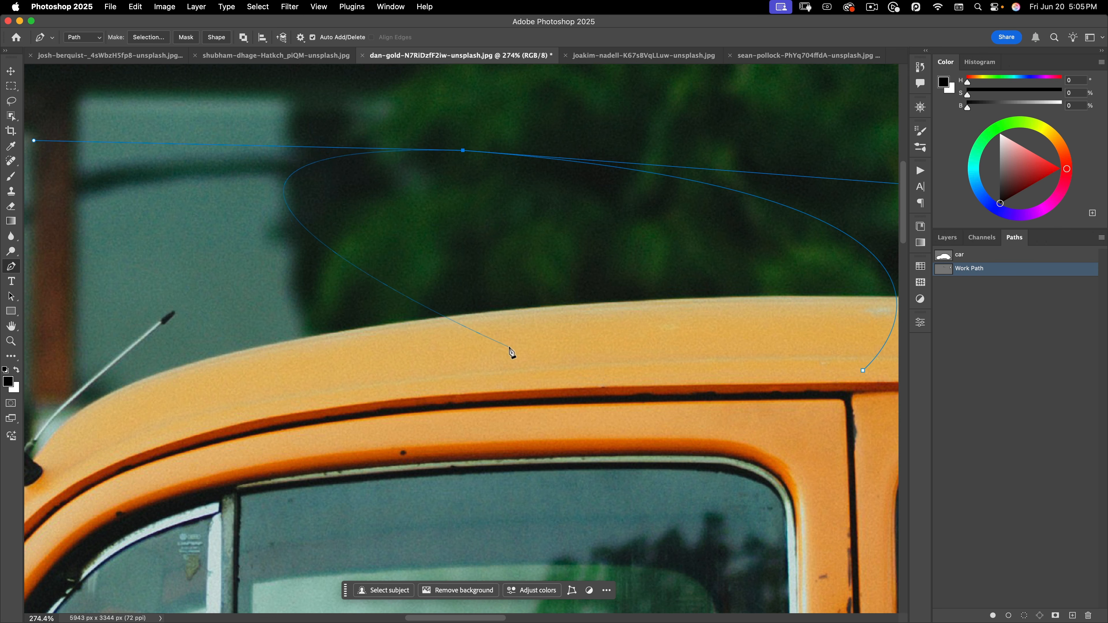
# Add a corner anchor on the roof curve, zoom back out, and delete the practice curve
pyautogui.click(454, 323)
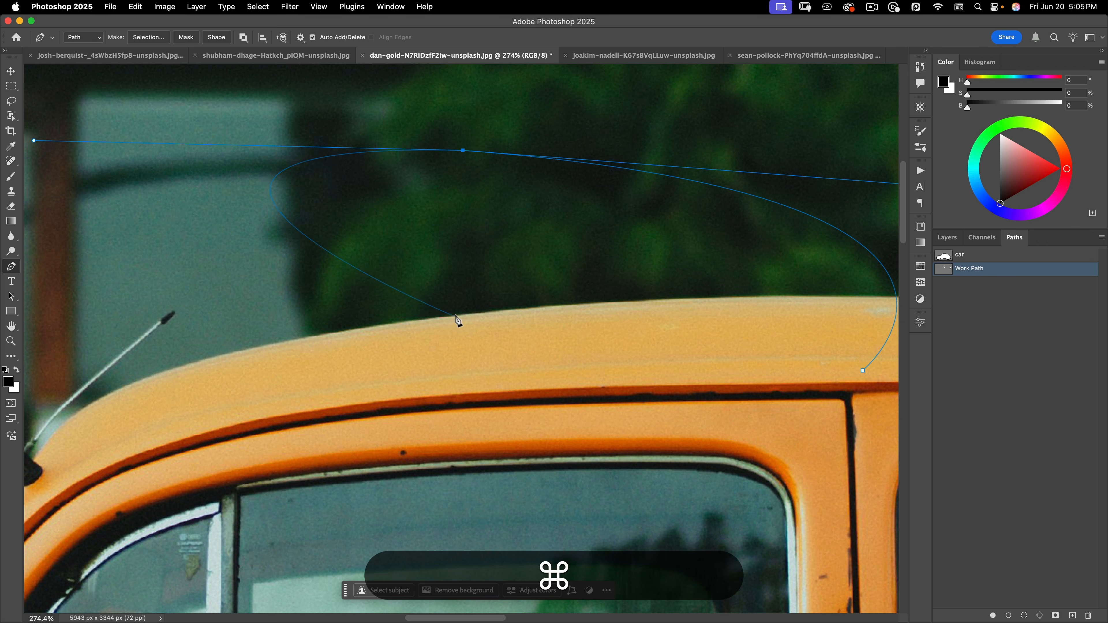
pyautogui.press('super+space')
pyautogui.moveTo(456, 323); pyautogui.dragTo(393, 346)
pyautogui.press('a')
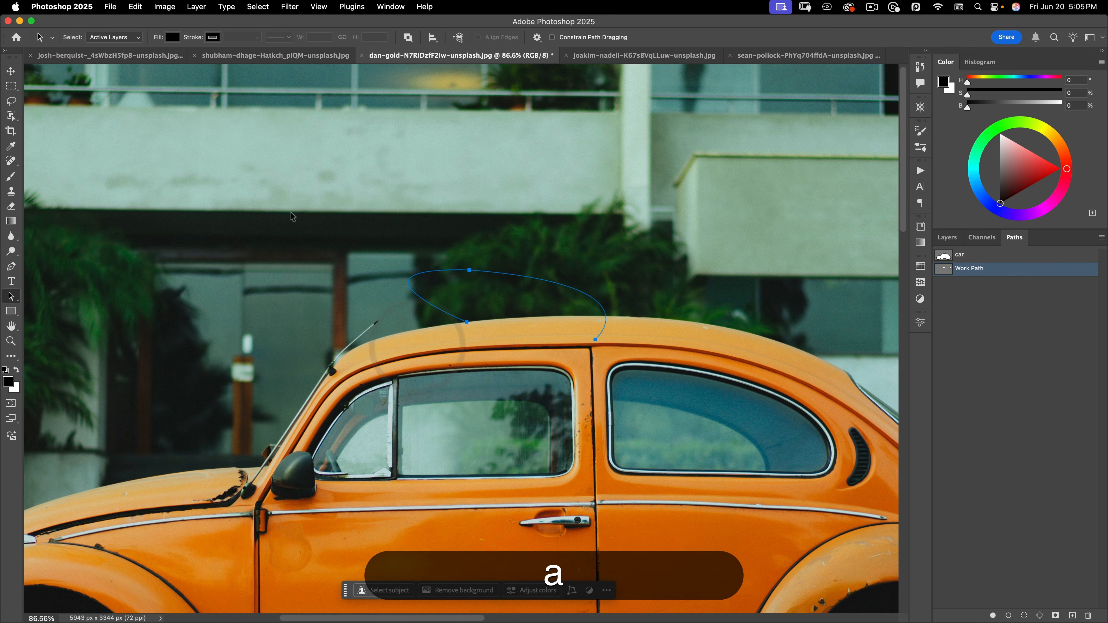
pyautogui.press('Delete')
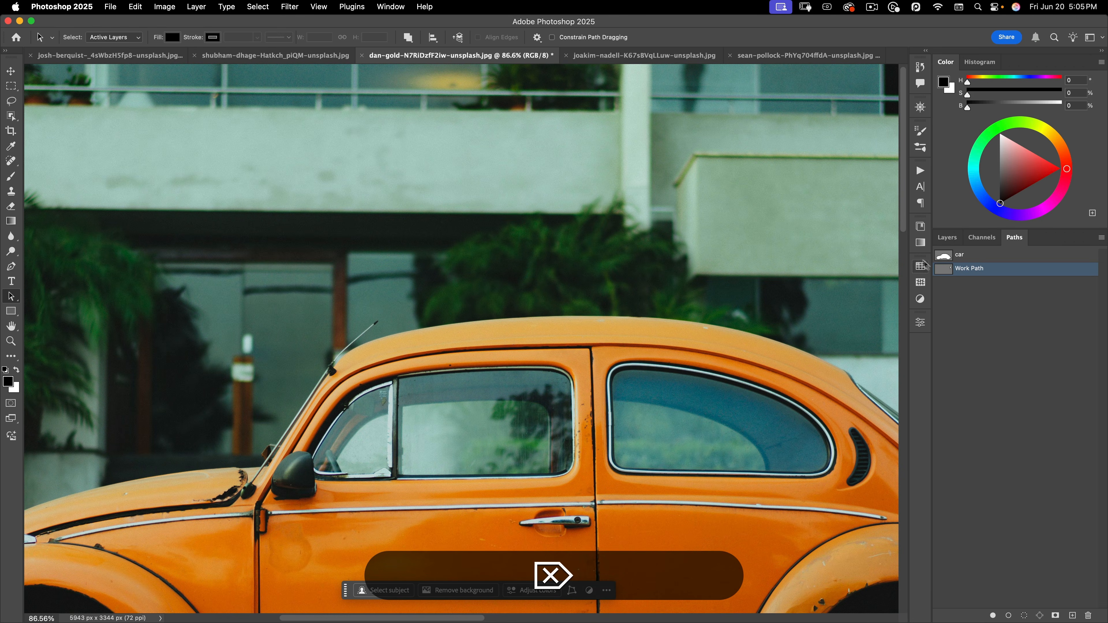
# Select the saved 'car' path in the Paths panel and load it as a selection
pyautogui.click(954, 258)
pyautogui.press('space')
pyautogui.moveTo(532, 355); pyautogui.dragTo(521, 245)
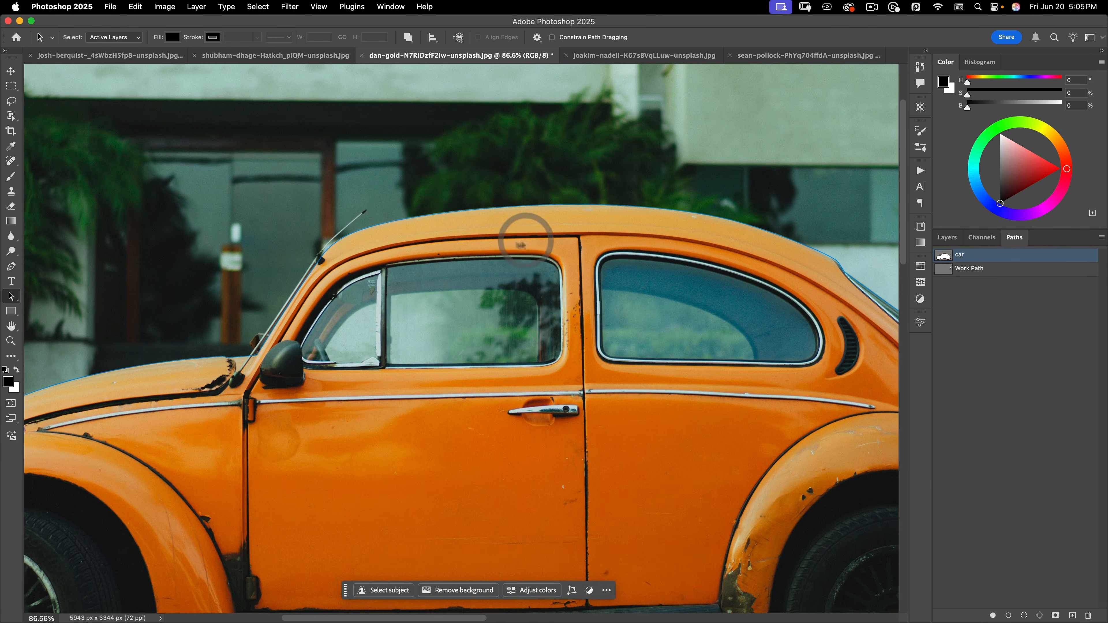
pyautogui.press('space')
pyautogui.scroll(-5, 488, 321)
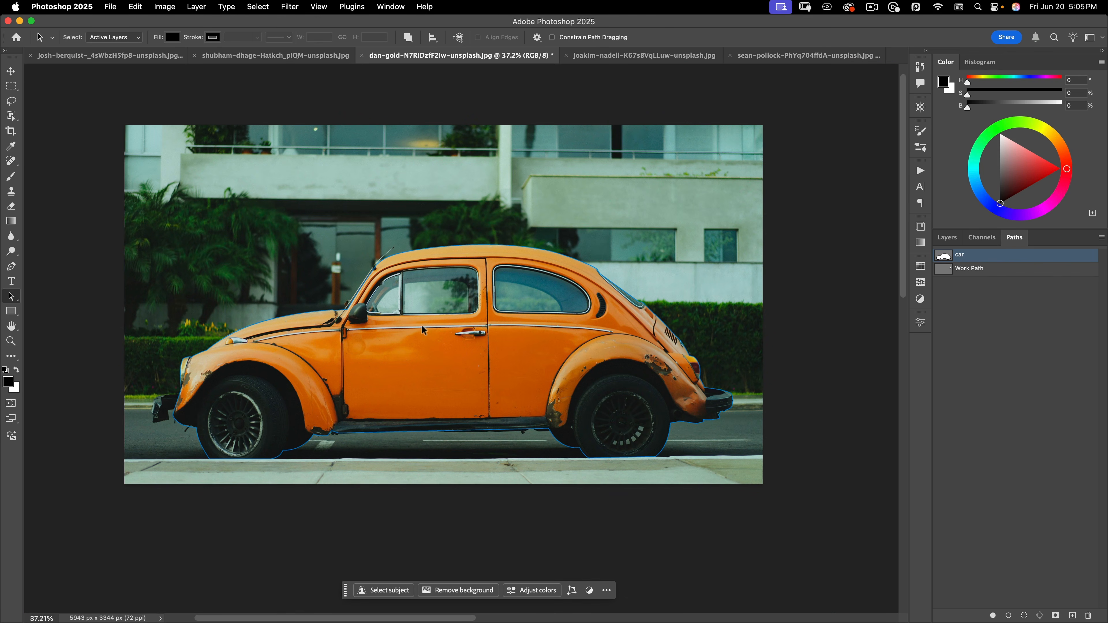
pyautogui.press('super+space')
pyautogui.moveTo(441, 317); pyautogui.dragTo(468, 270)
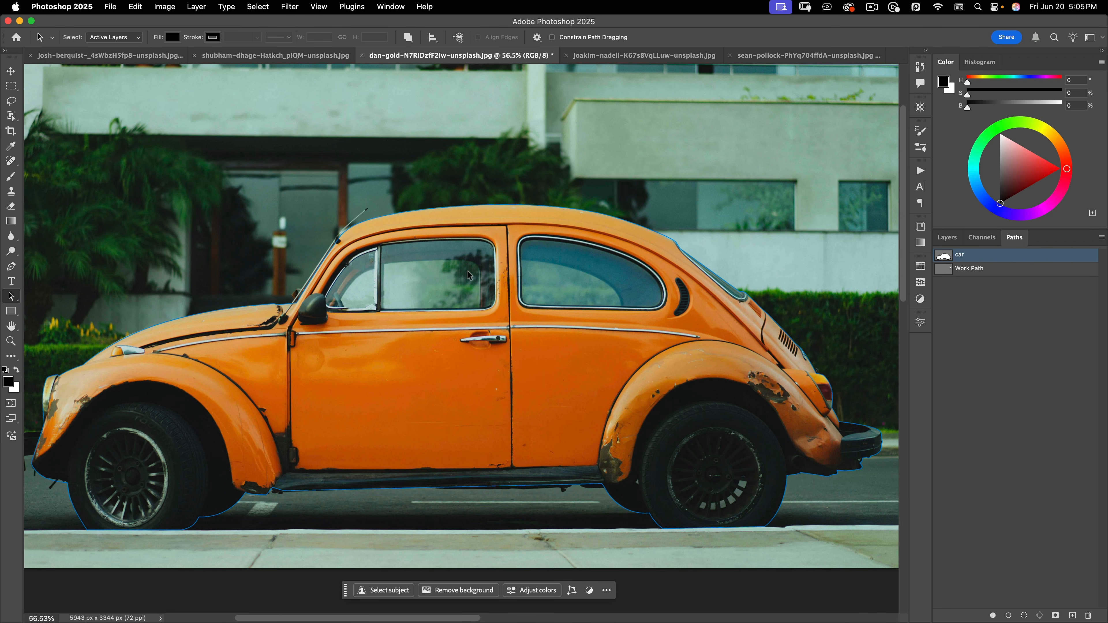
pyautogui.press('super+Return')
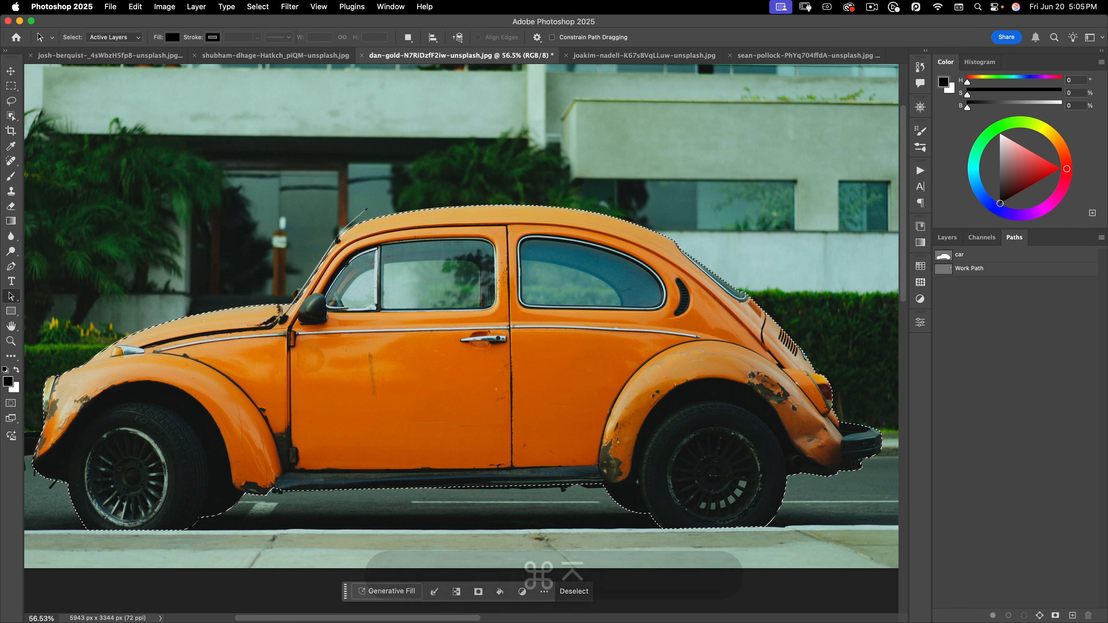